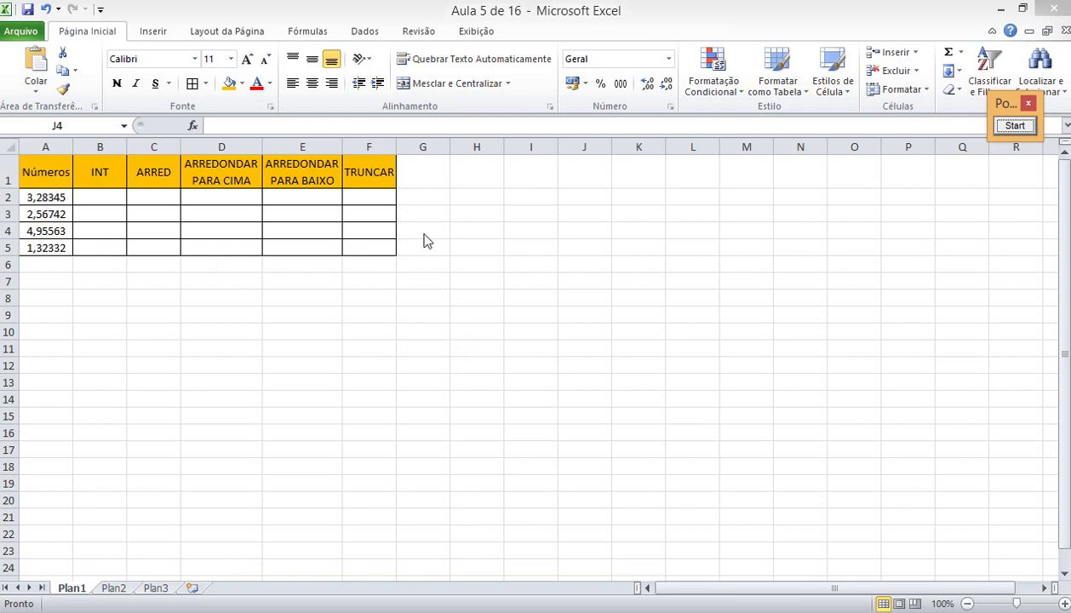
Step: Enter the formula =INT(A2) in cell B2 to round the first number down to an integer
left_click(89, 189)
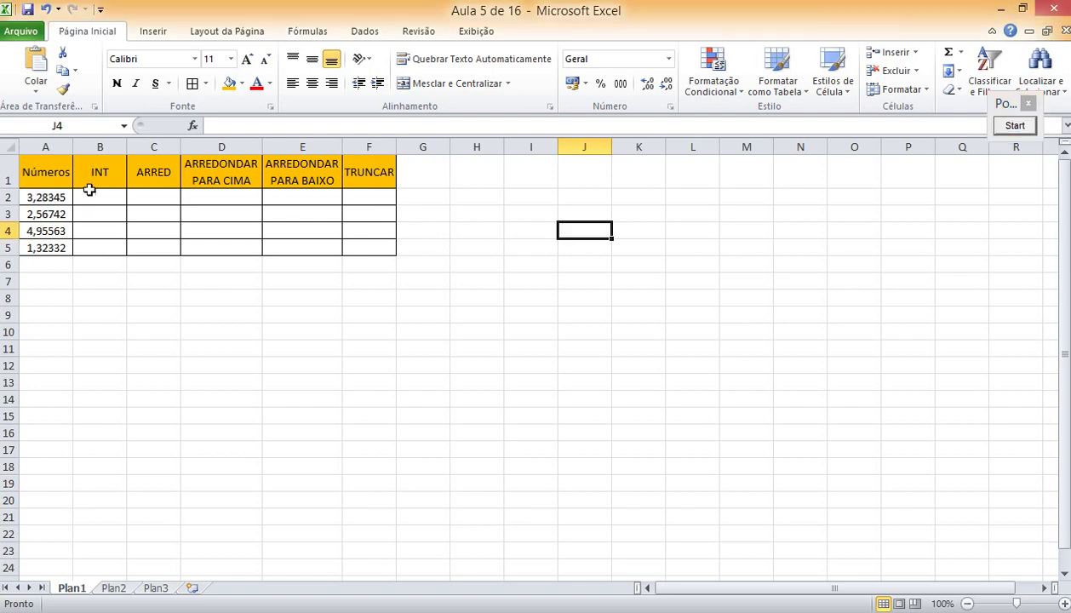
left_click(92, 197)
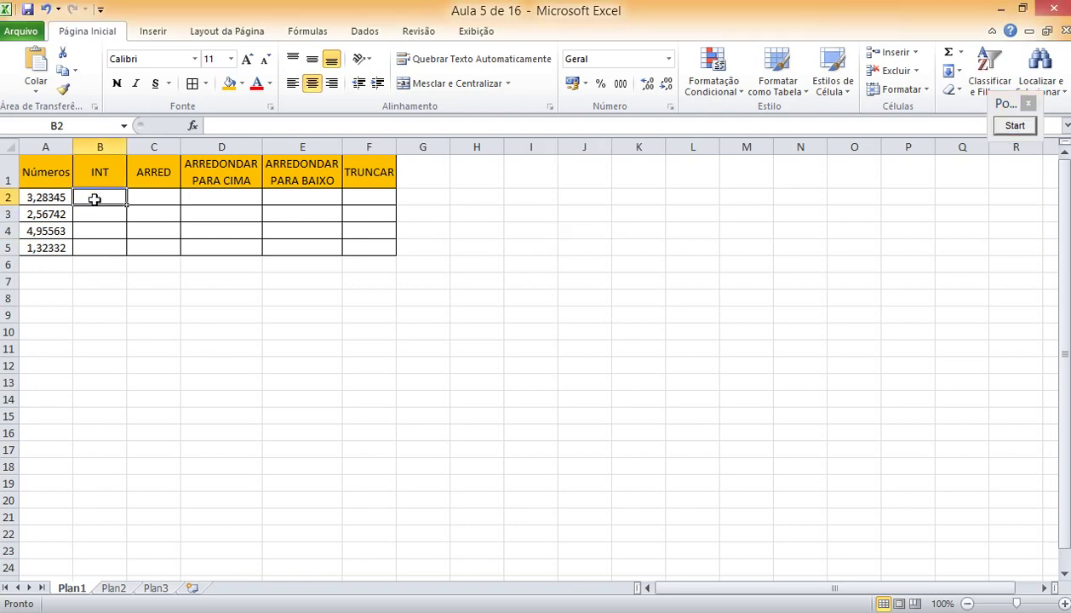
type("=int")
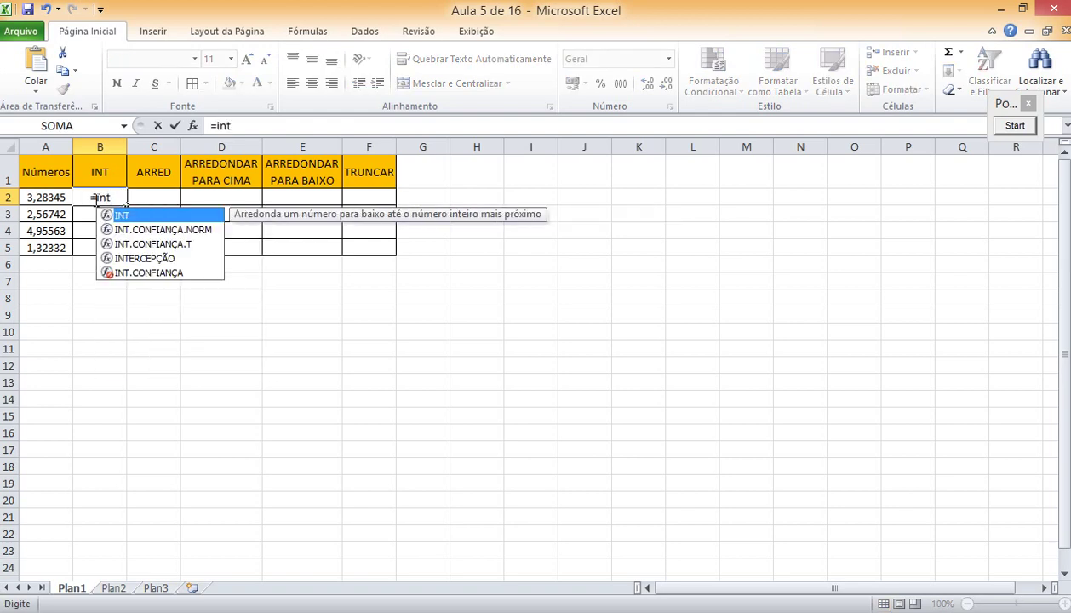
type("(")
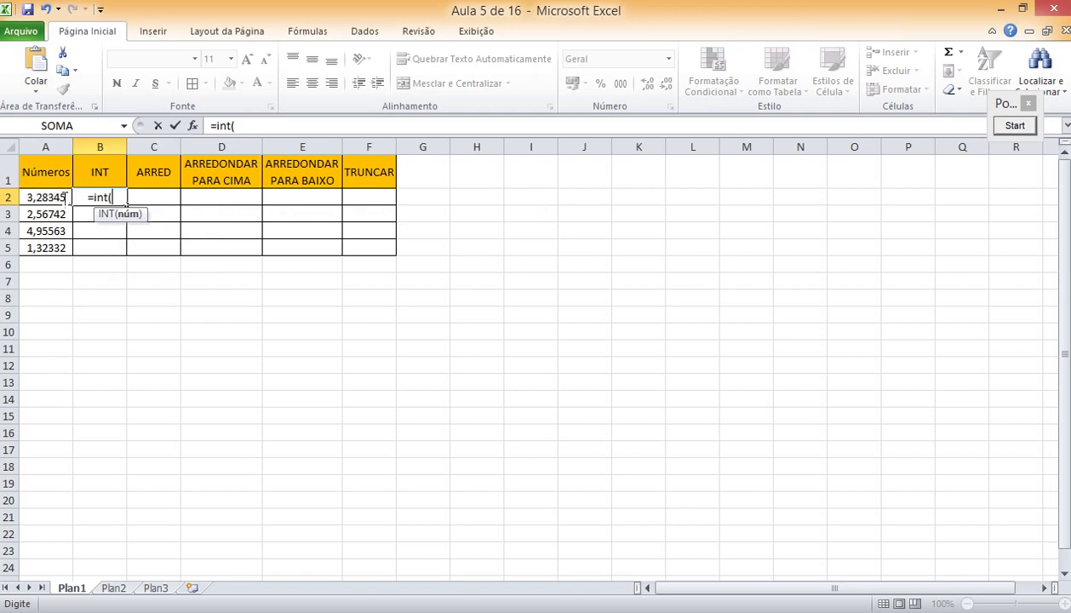
left_click(57, 197)
type(")")
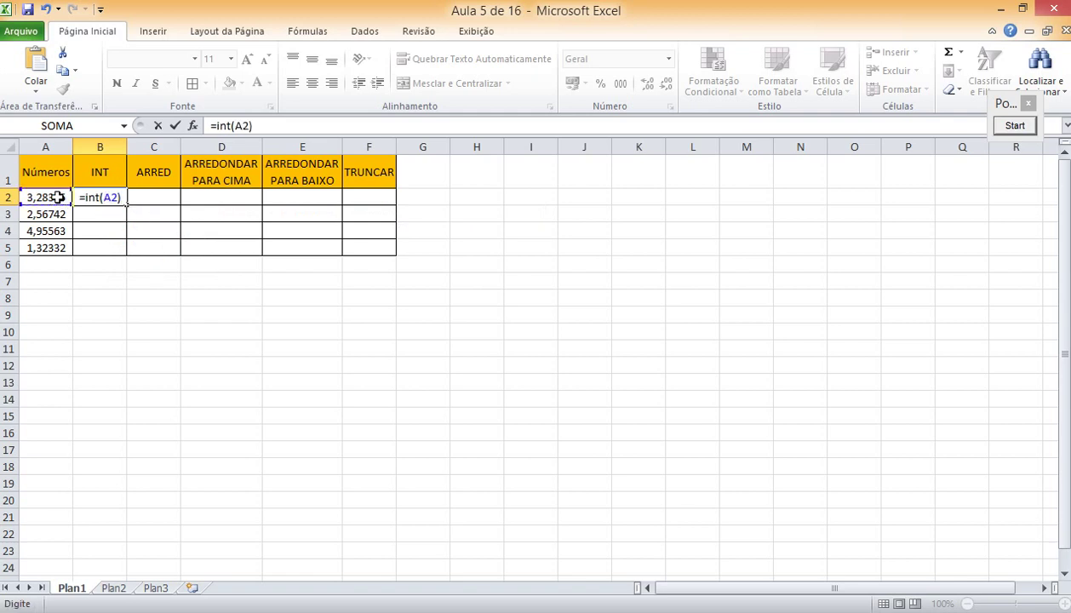
key("Return")
key("Up")
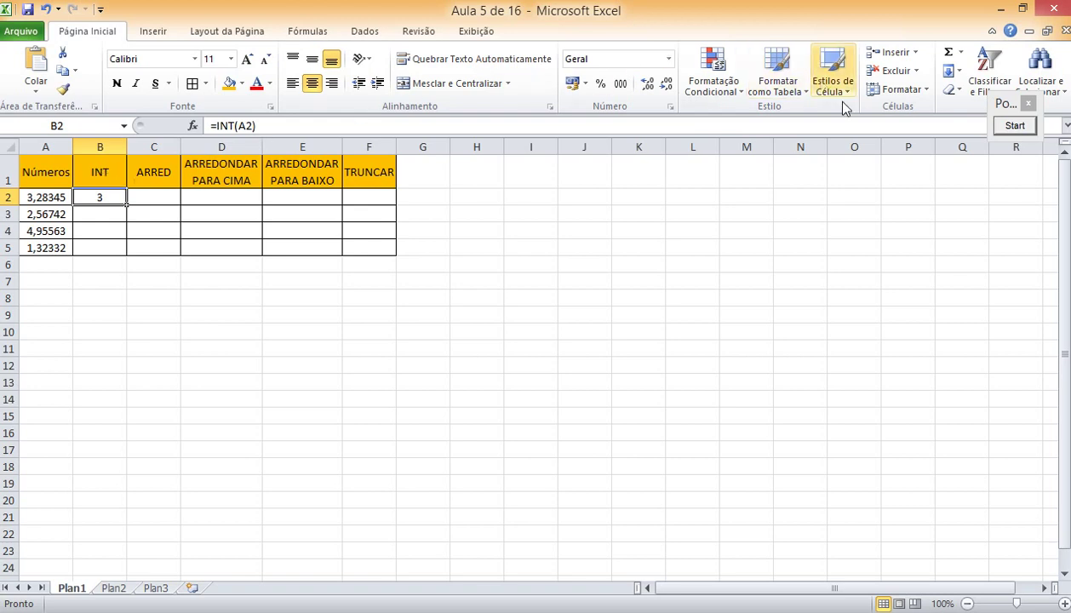
Step: Fill the INT formula from B2 down to B5 and review the copied formulas
left_click(993, 103)
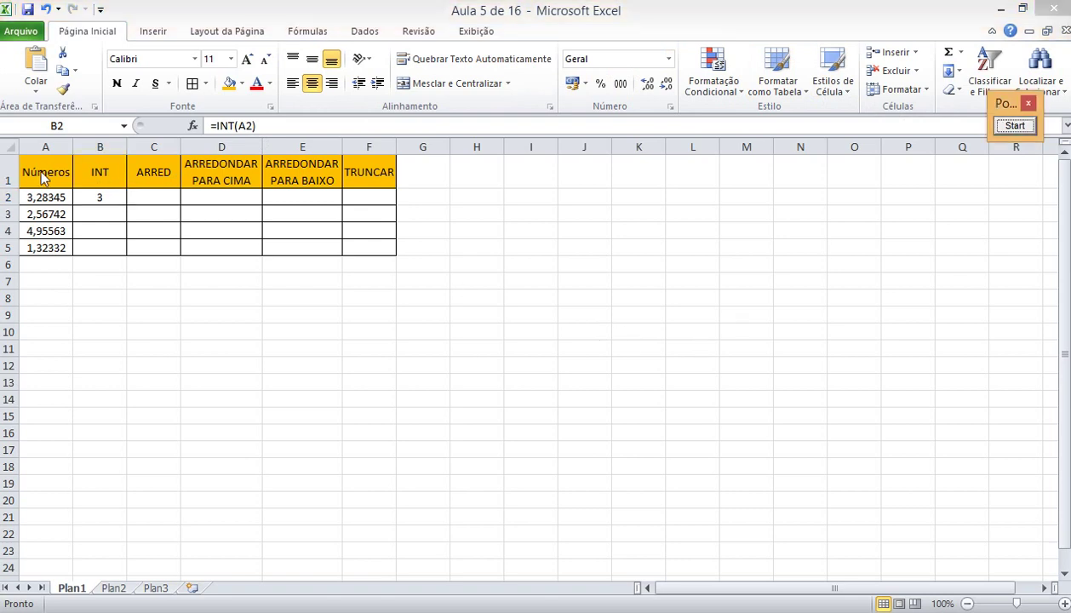
left_click(92, 198)
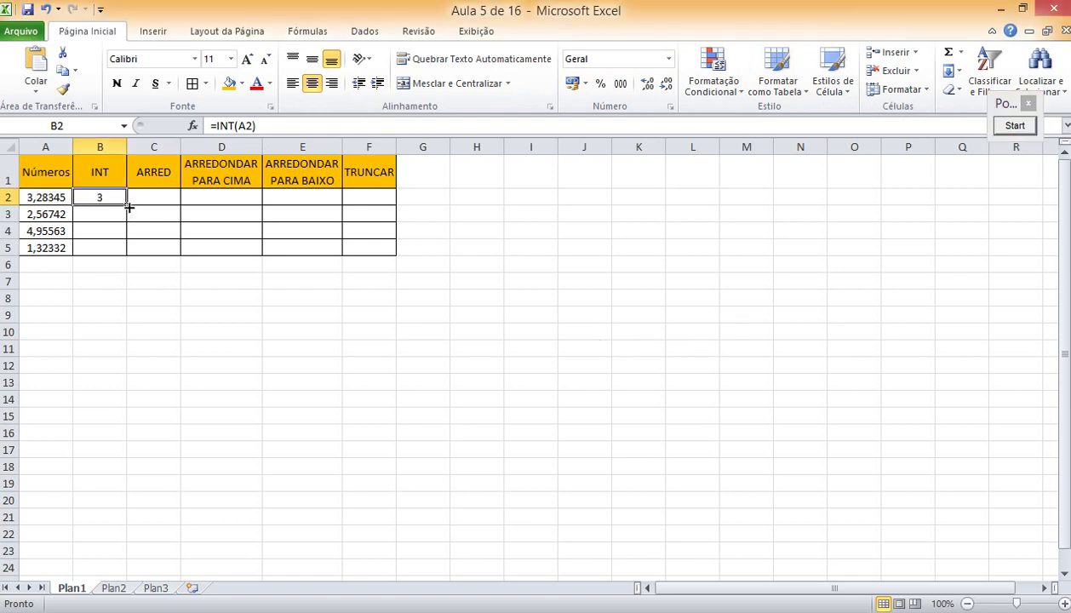
left_click_drag(126, 206, 118, 251)
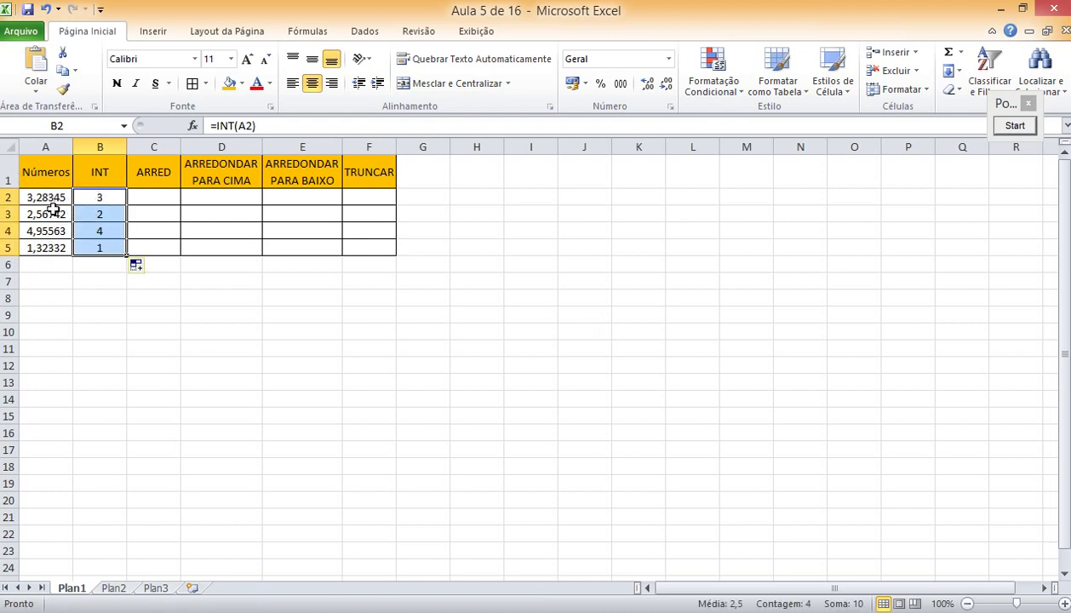
left_click(94, 217)
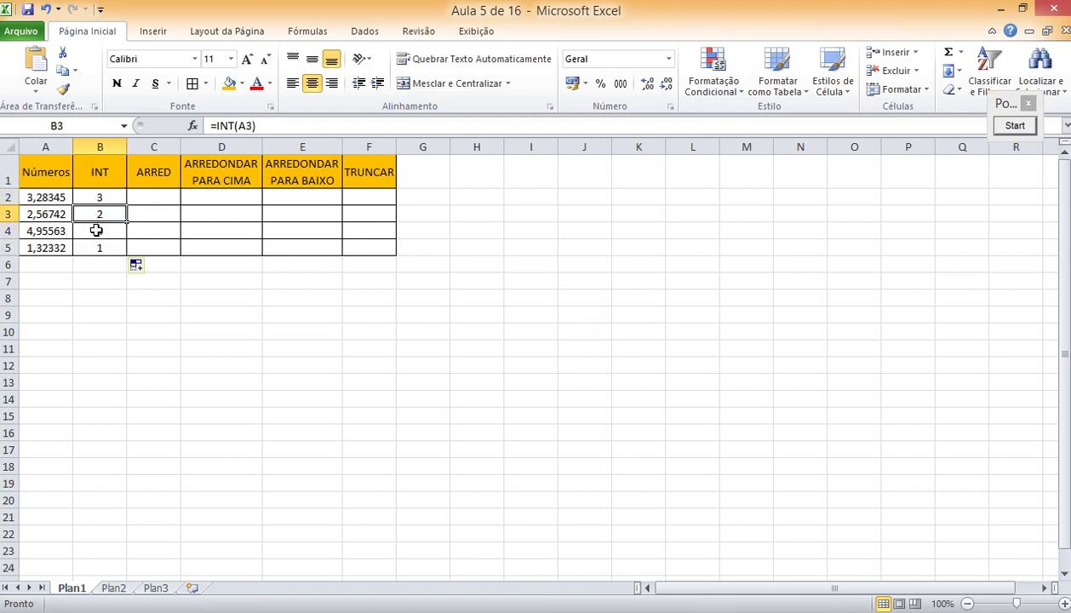
left_click(93, 231)
left_click(93, 246)
left_click(109, 197)
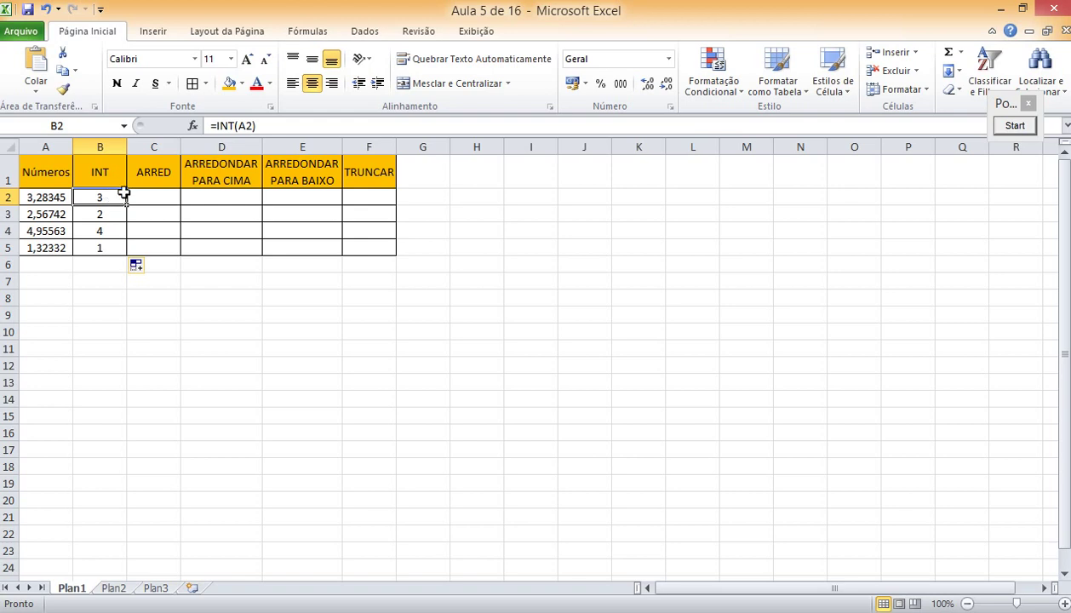
Step: Enter the formula =ARRED(A2;2) in cell C2 to round the first number to two decimals
left_click(147, 196)
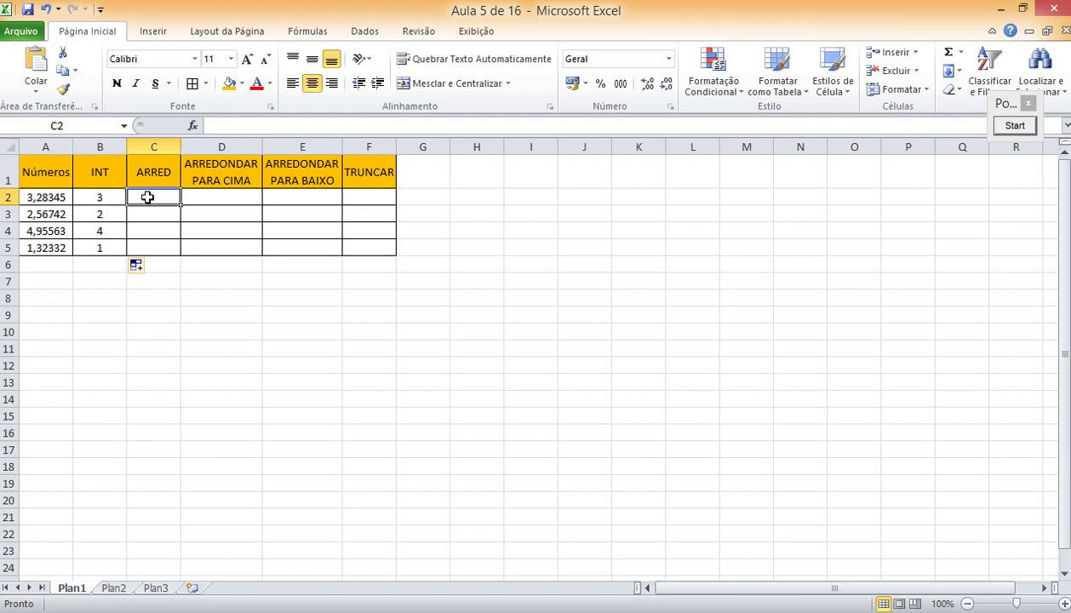
type("=arre")
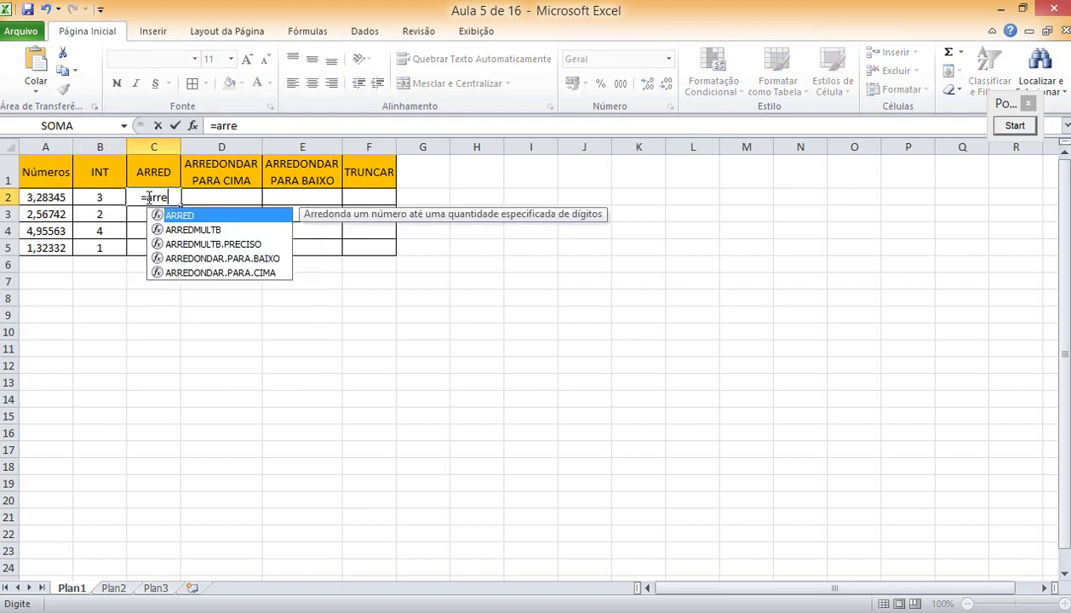
type("d")
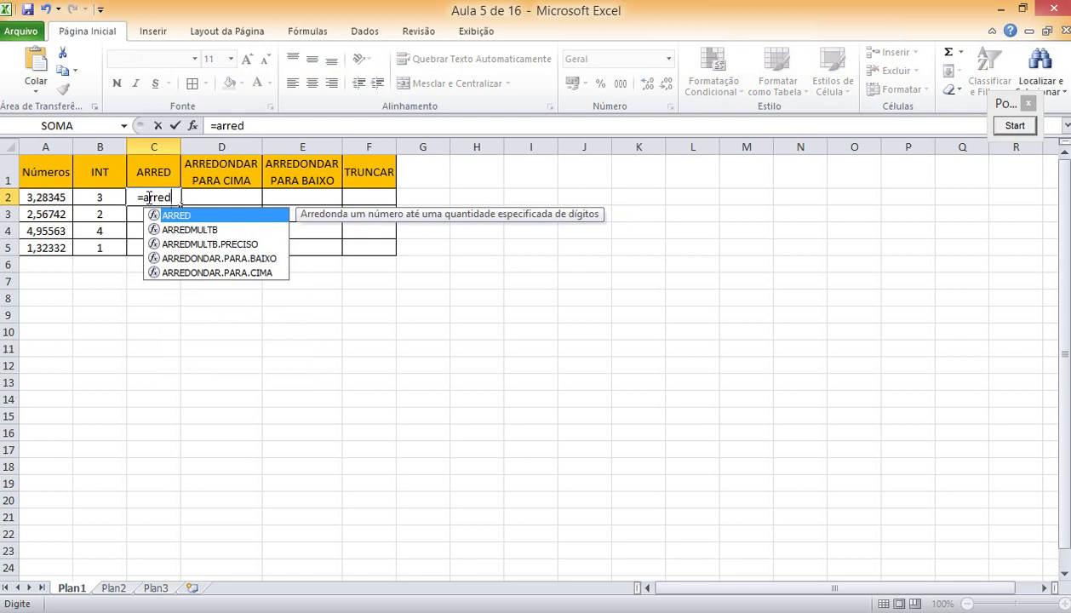
type("(")
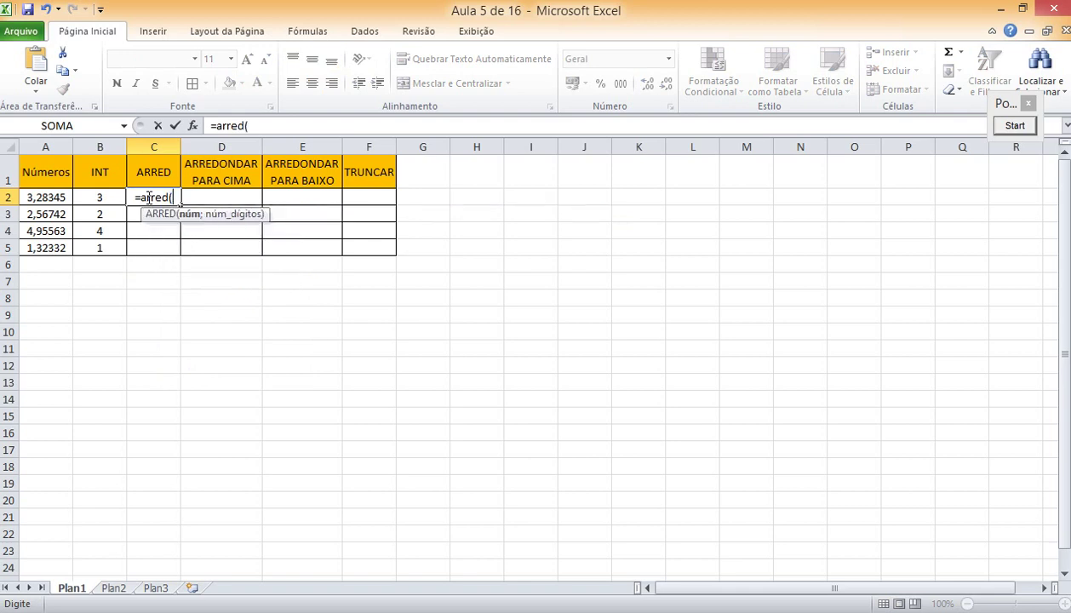
left_click(44, 200)
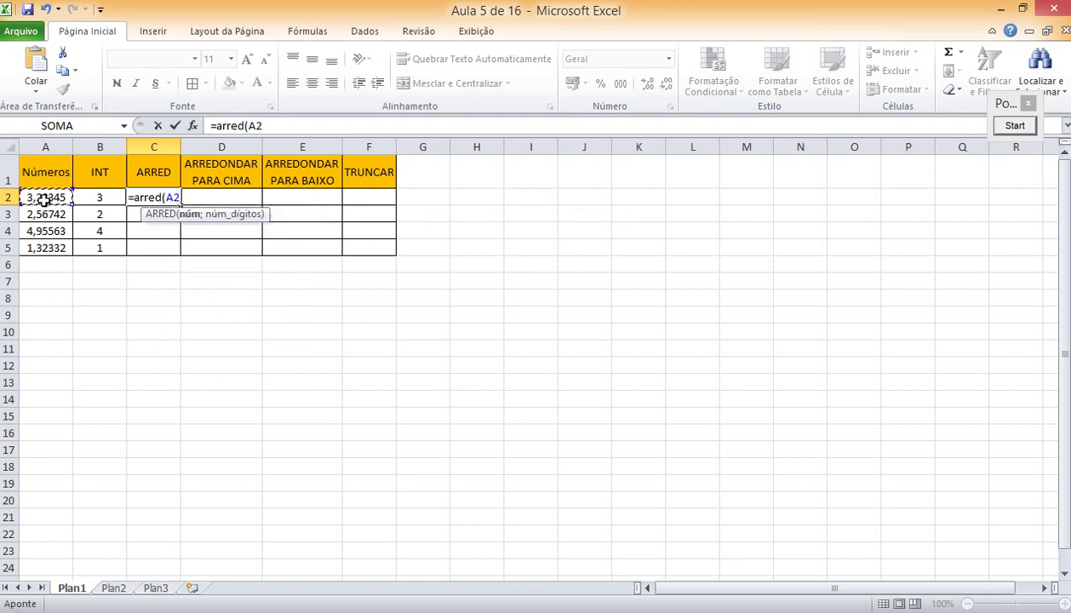
type(";")
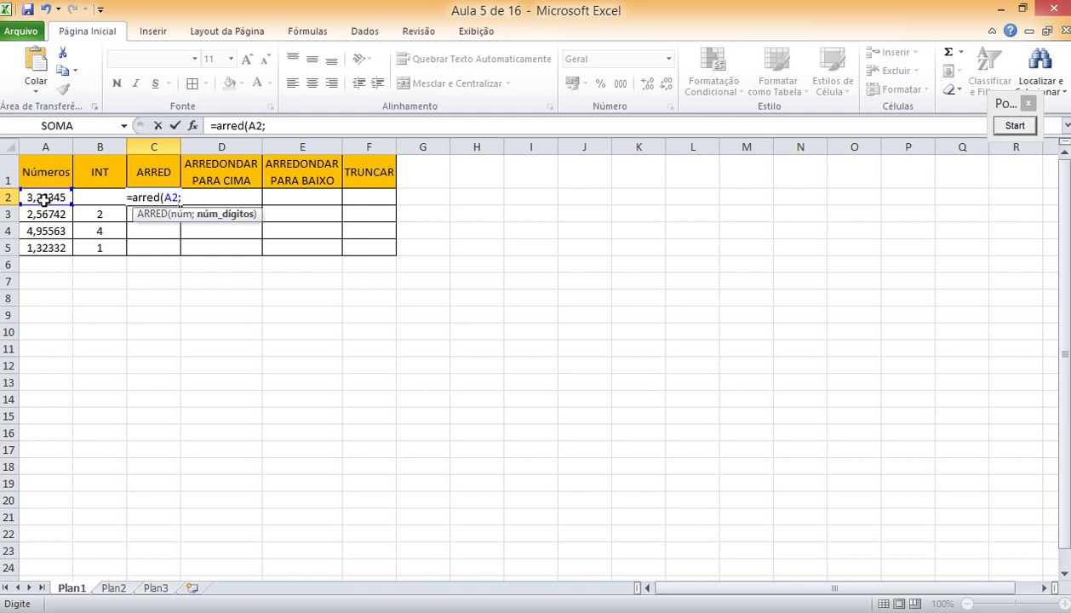
type("2")
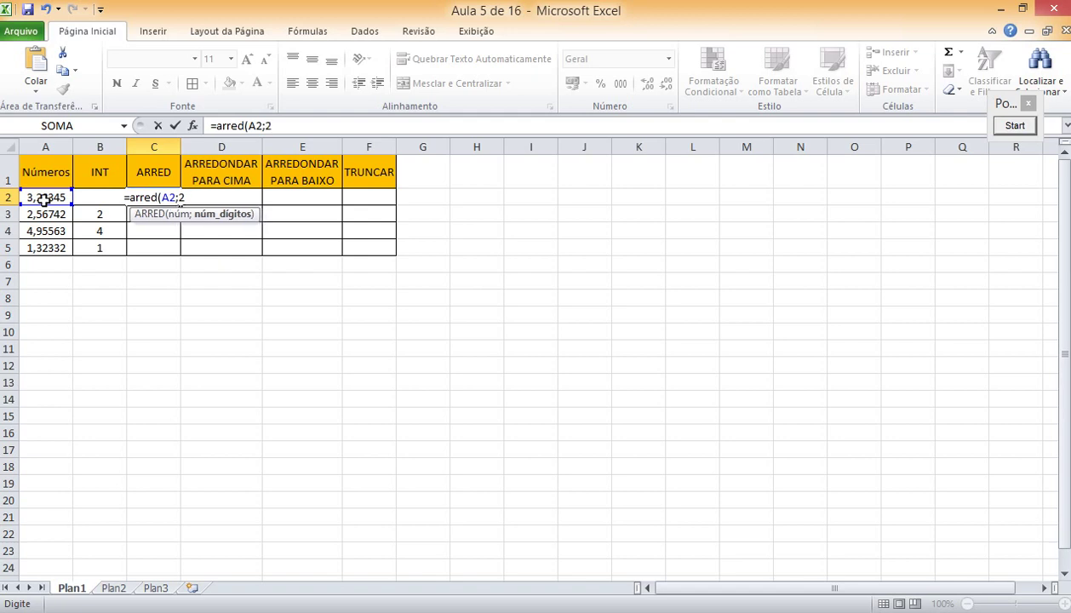
type(")")
key("Return")
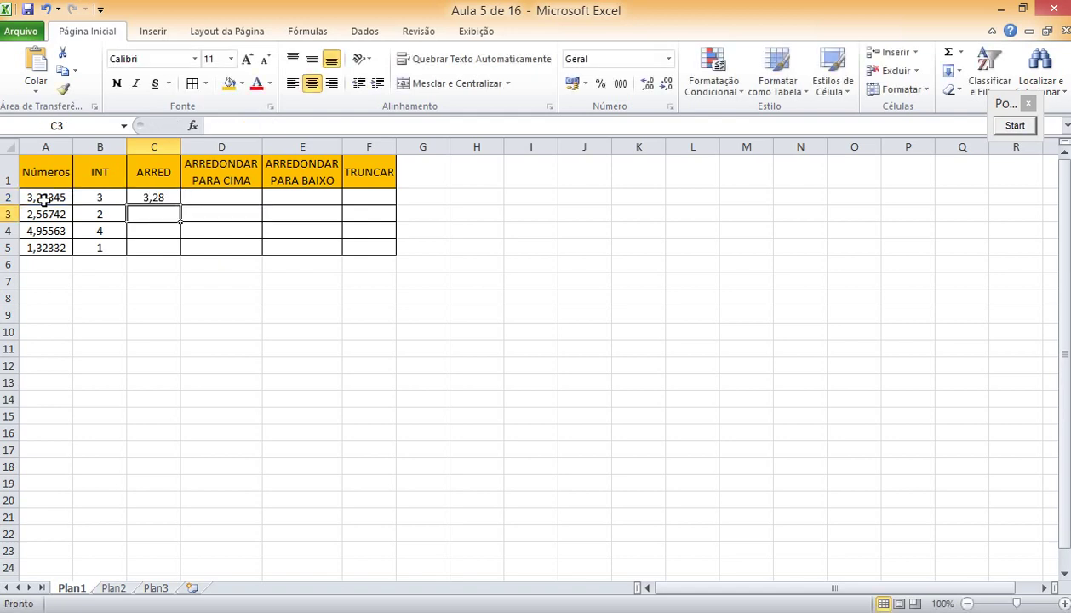
key("Up")
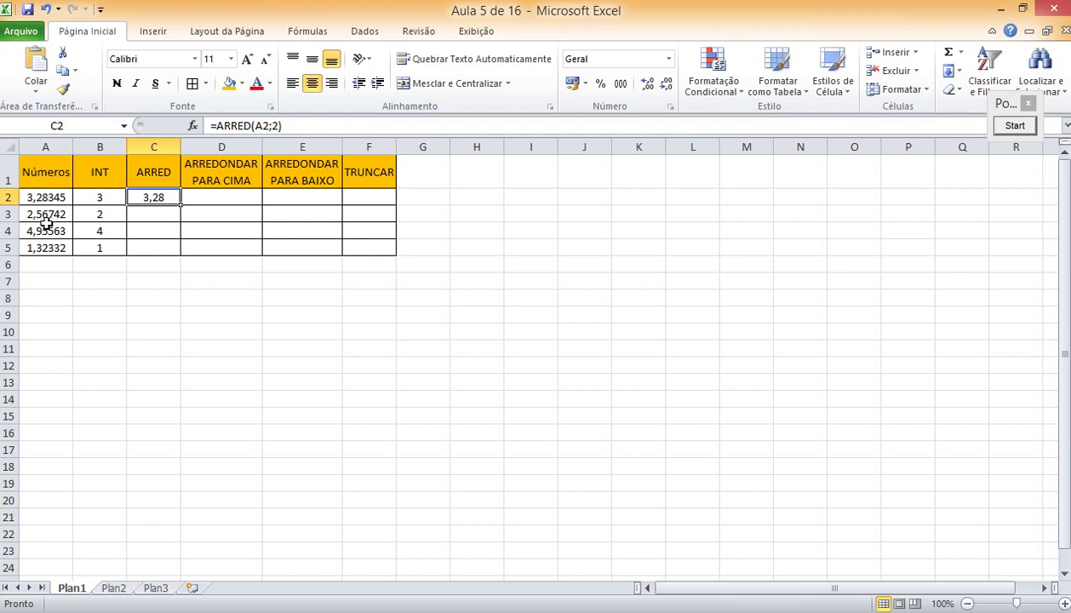
Step: Fill the ARRED formula from C2 down through C5 and check the copies in C3 and C4
left_click_drag(181, 205, 181, 221)
left_click(157, 215)
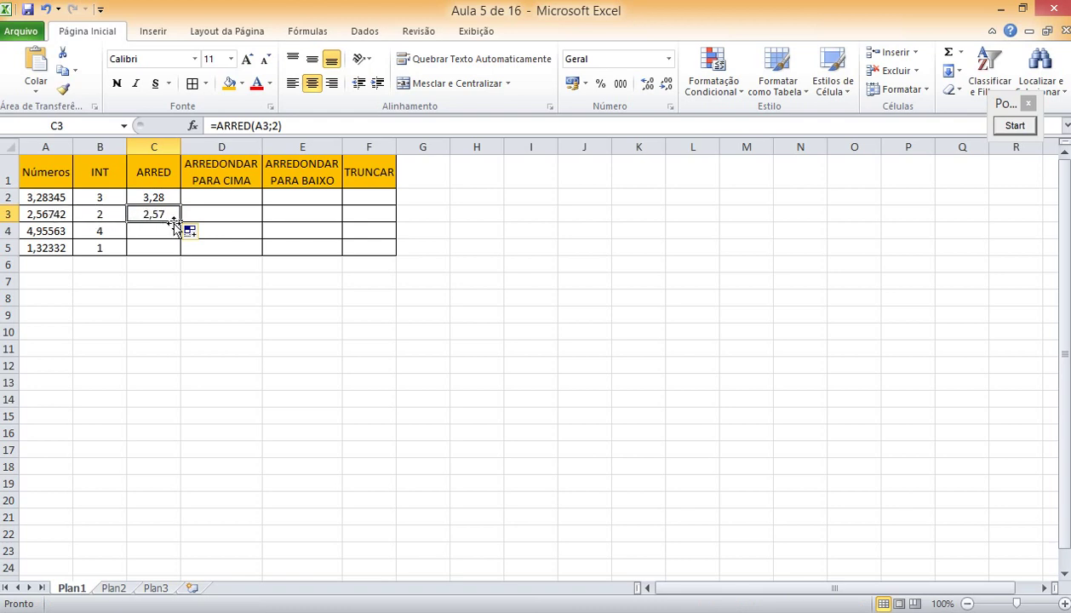
left_click_drag(179, 222, 177, 250)
left_click(160, 231)
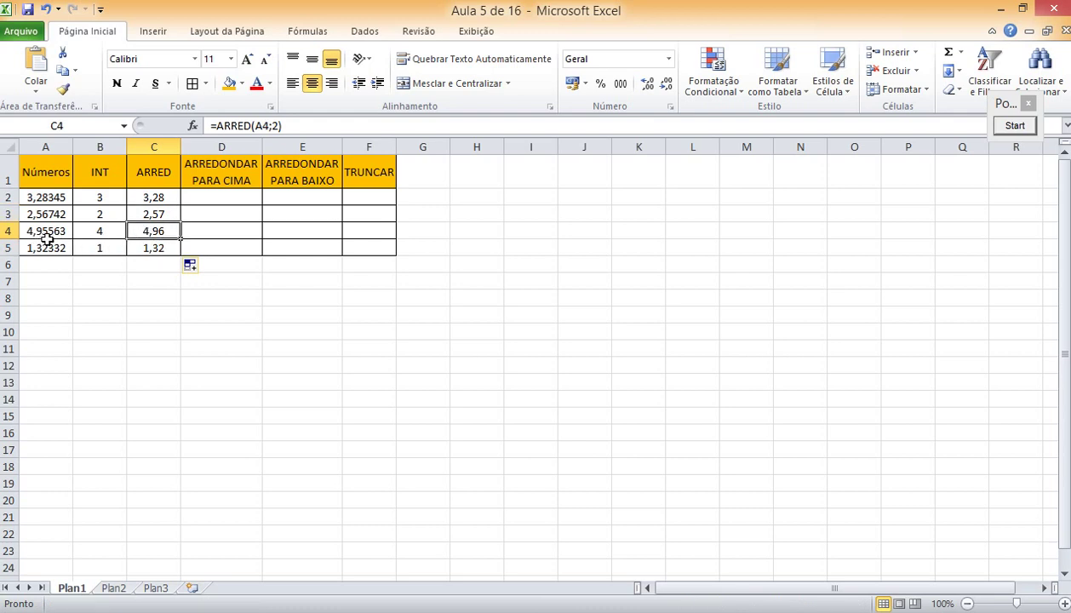
Step: Annotate the screen with a black arrow at the number in A4 and a green arrow at C4, and end the annotation
left_click(1004, 126)
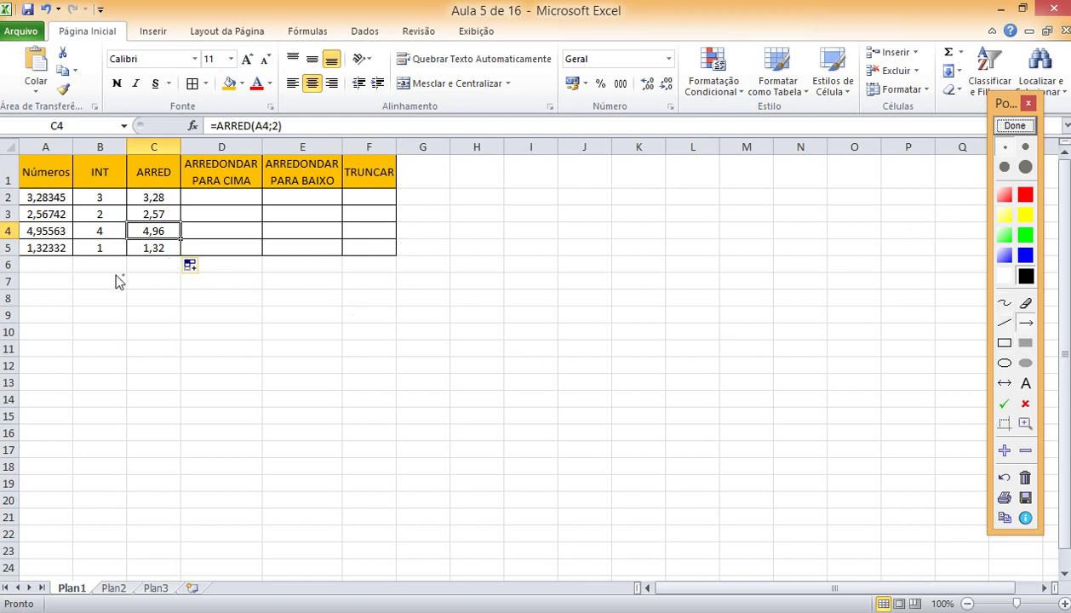
left_click_drag(50, 274, 52, 241)
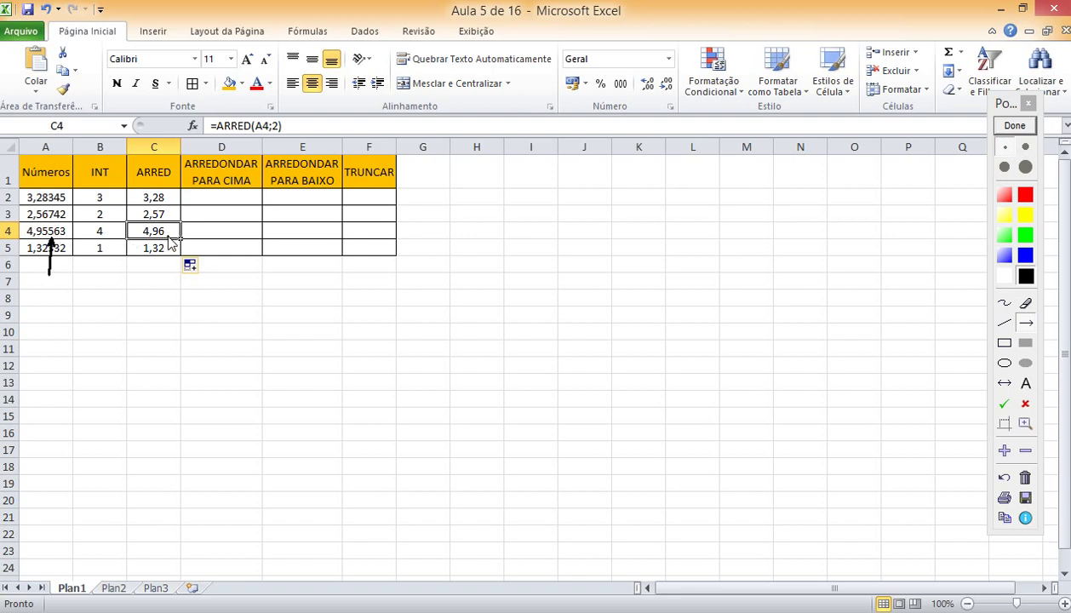
left_click(1009, 237)
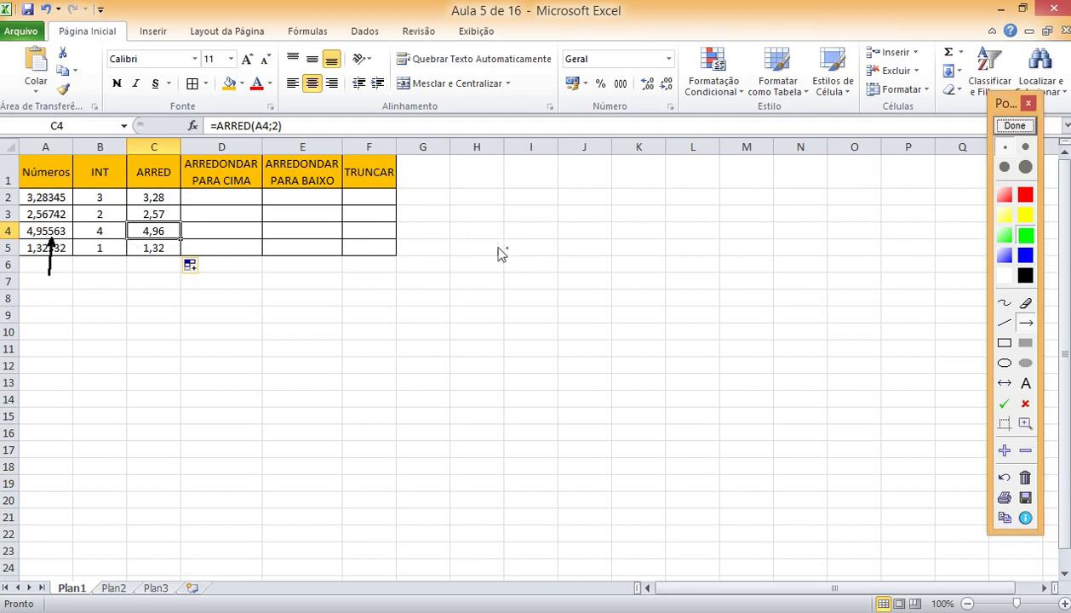
left_click_drag(175, 278, 164, 238)
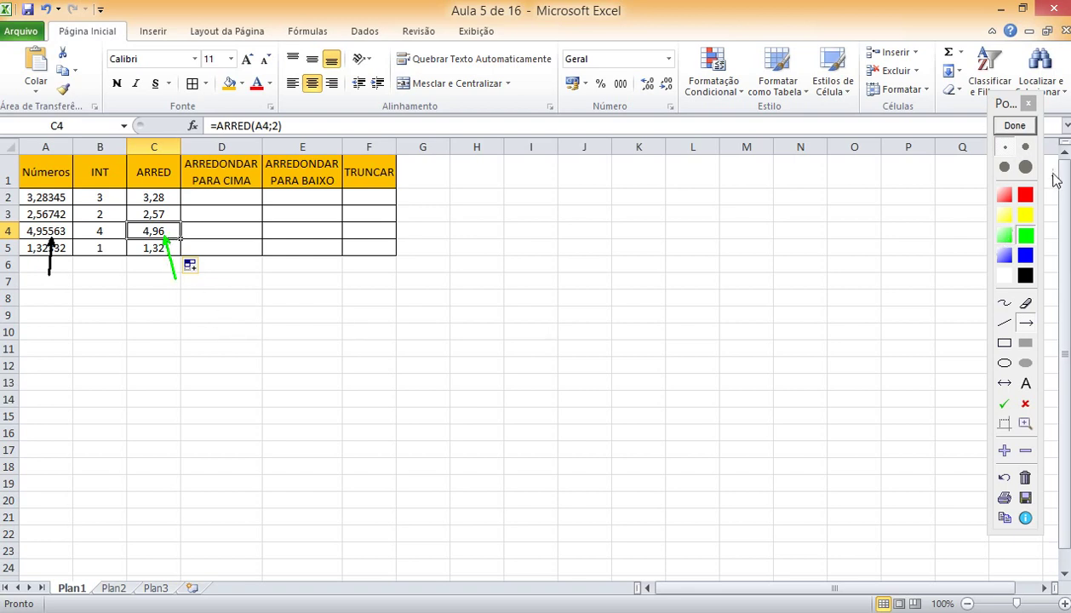
left_click(1014, 126)
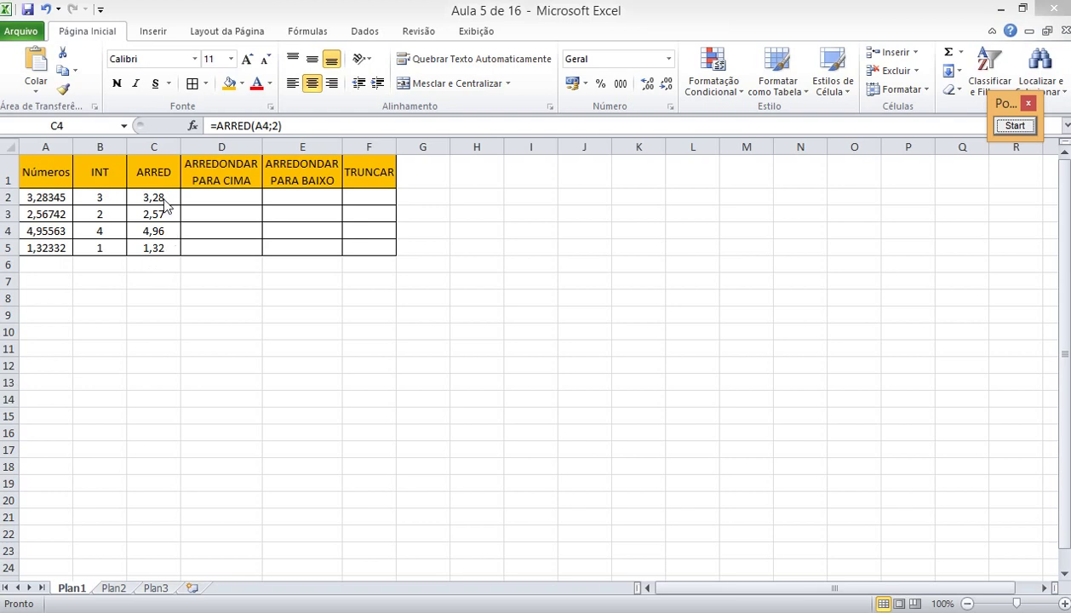
Step: Try 3 decimal digits in C4's formula as =ARRED(A4;3), and undo the change
left_click(278, 128)
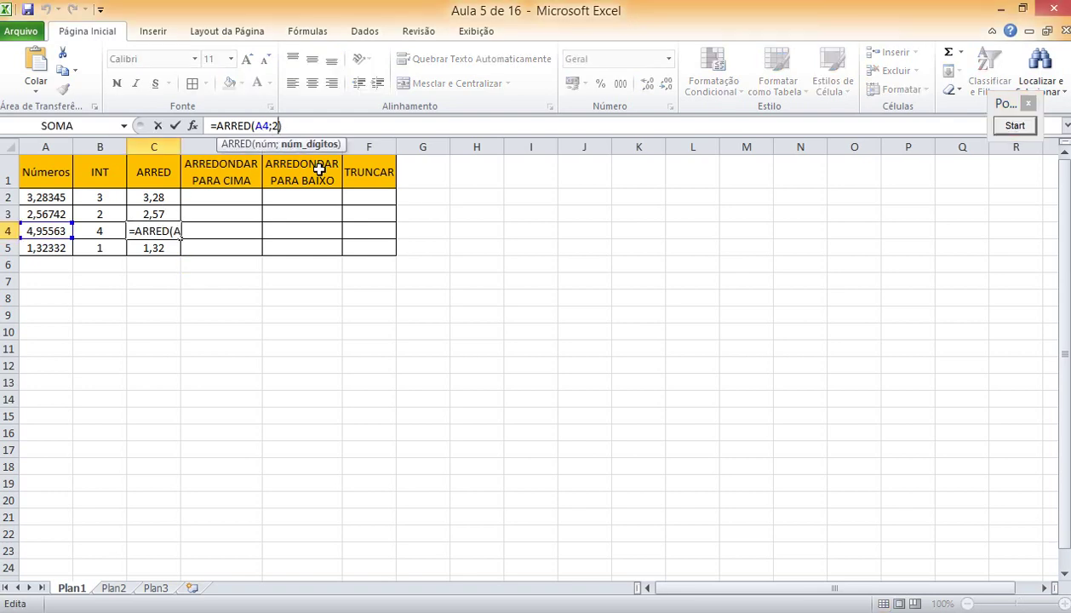
key("BackSpace")
type("3")
key("Return")
key("Up")
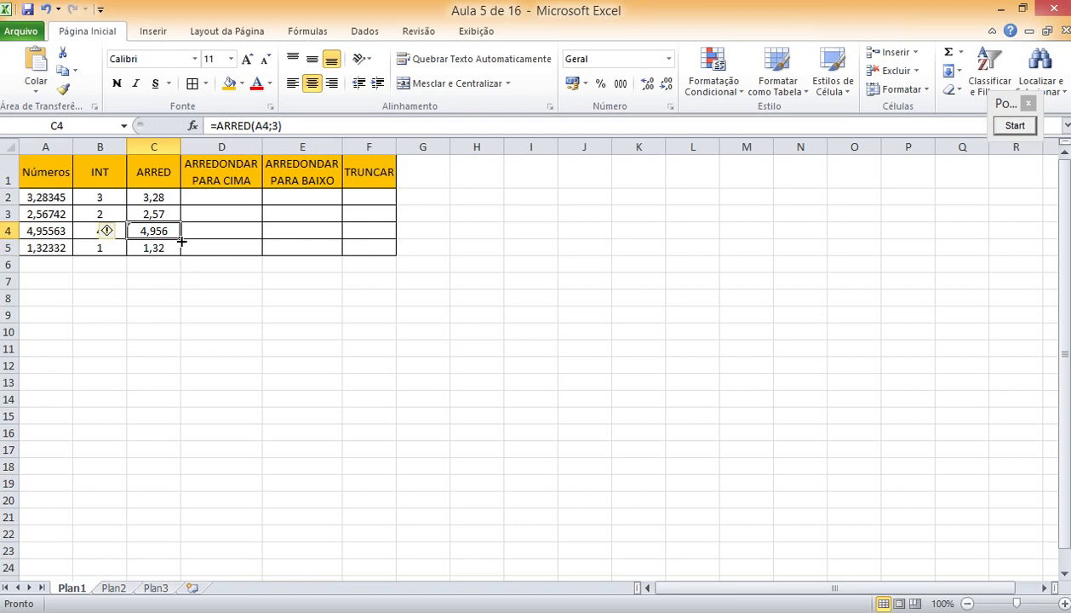
key("ctrl+z")
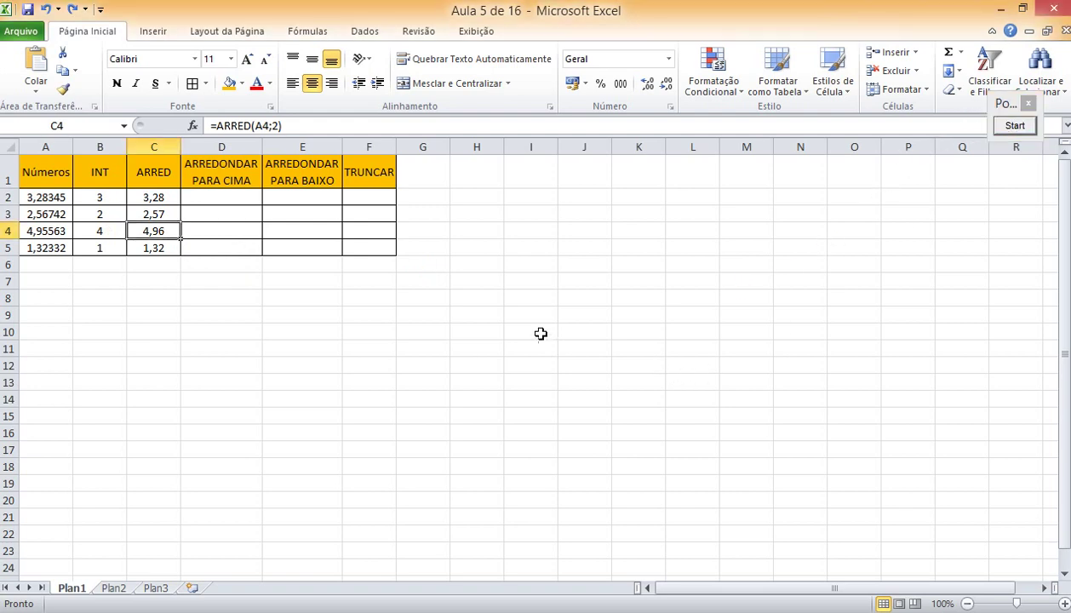
Step: Enter the formula =ARREDONDAR.PARA.CIMA(A2;2) in cell D2 to round the first number up to two decimals
left_click(224, 191)
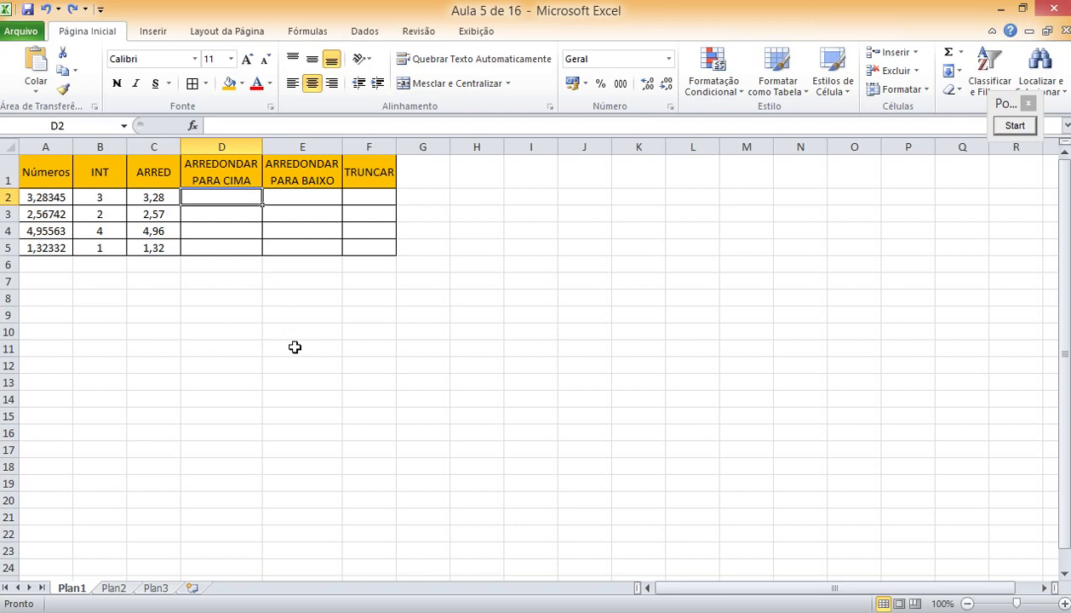
type("=arr")
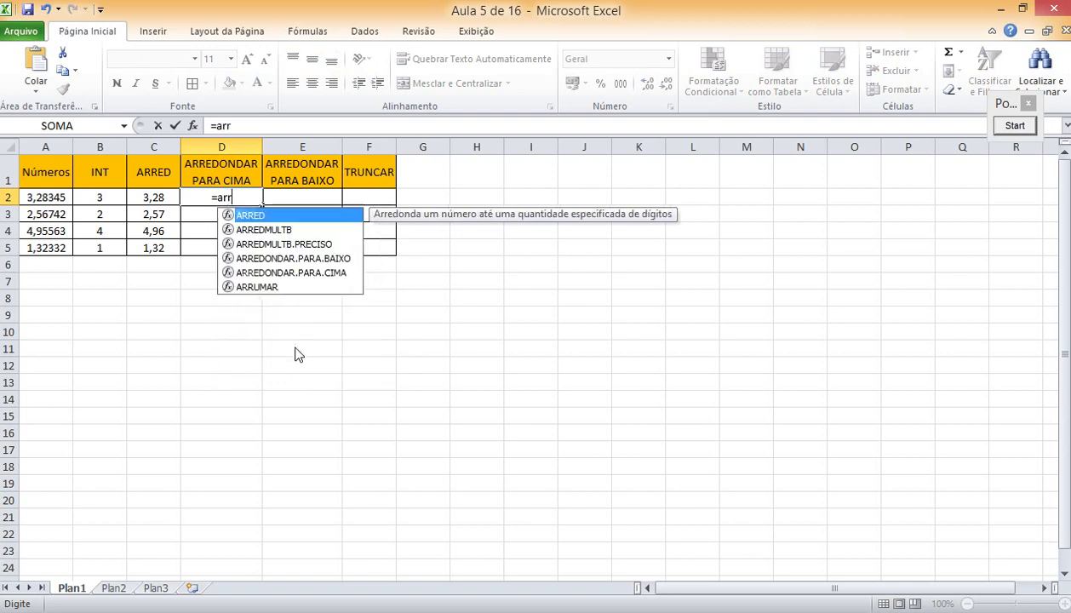
type("edonda")
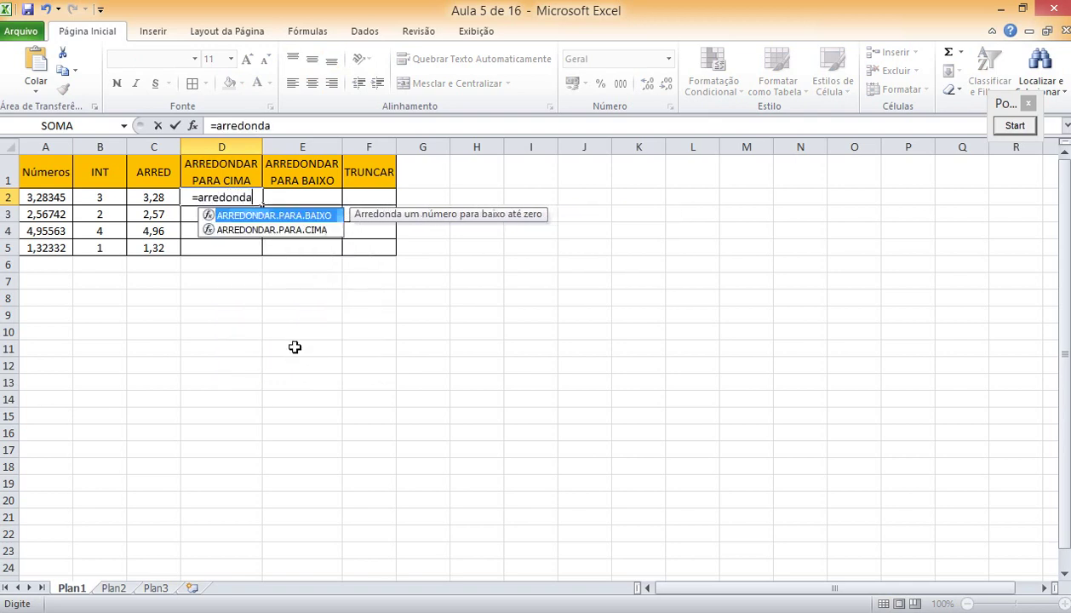
type("r.pa")
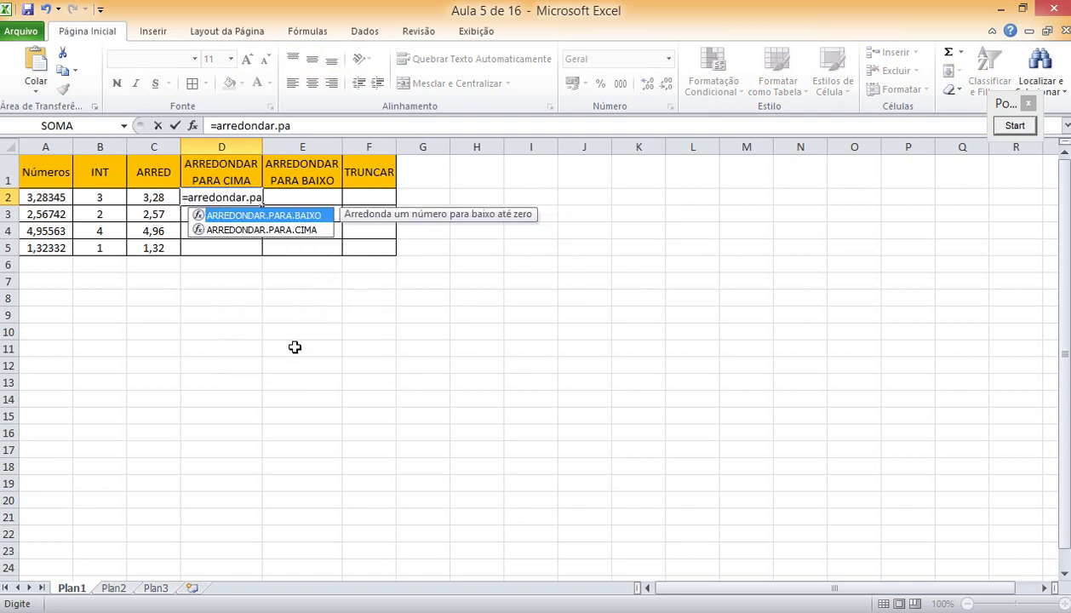
type("ra.cima")
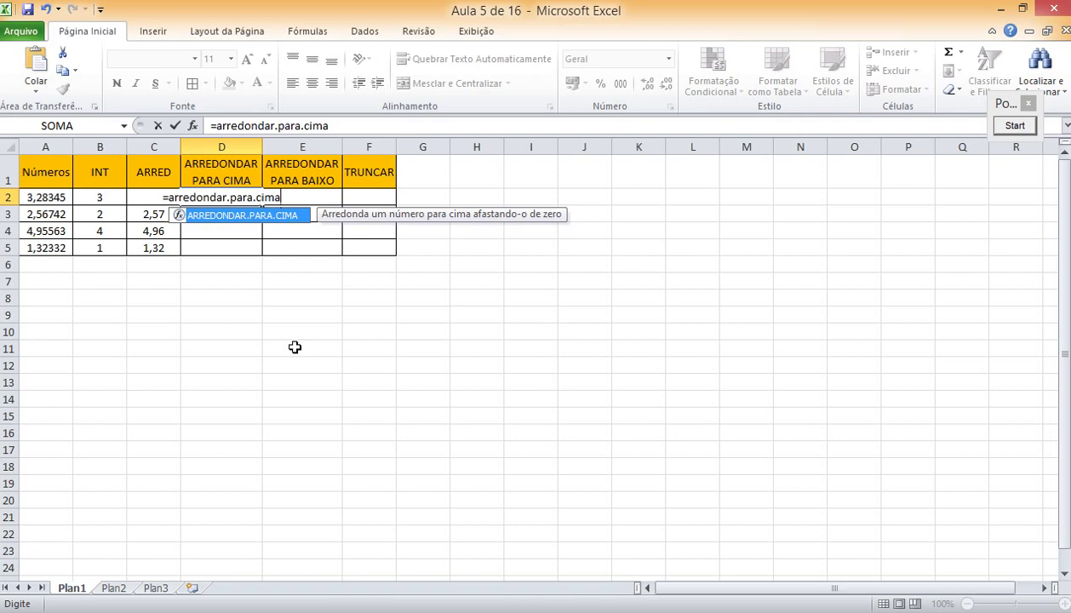
type("(")
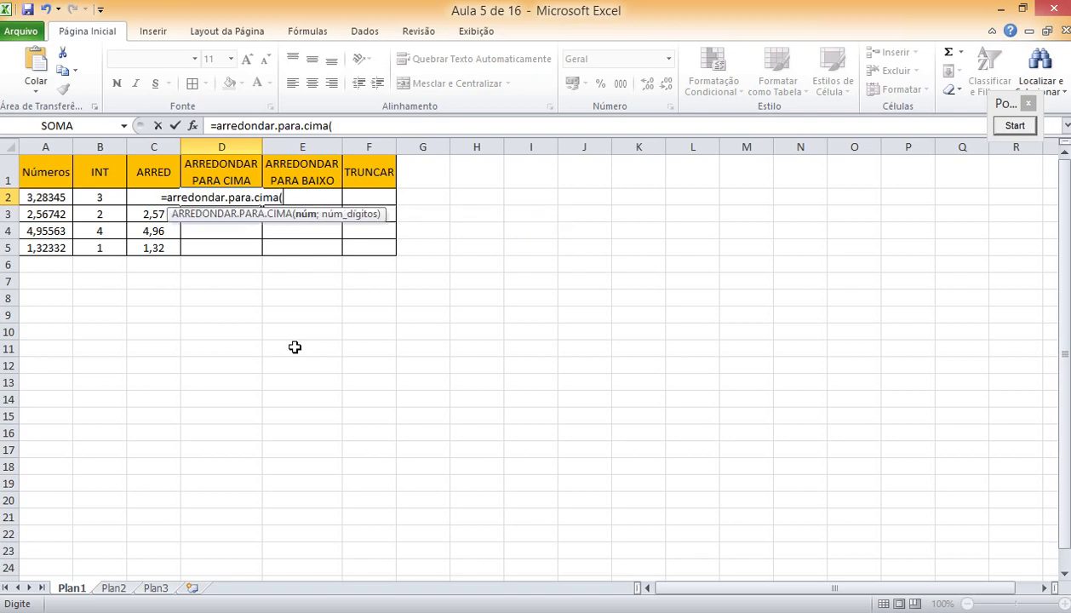
left_click(41, 199)
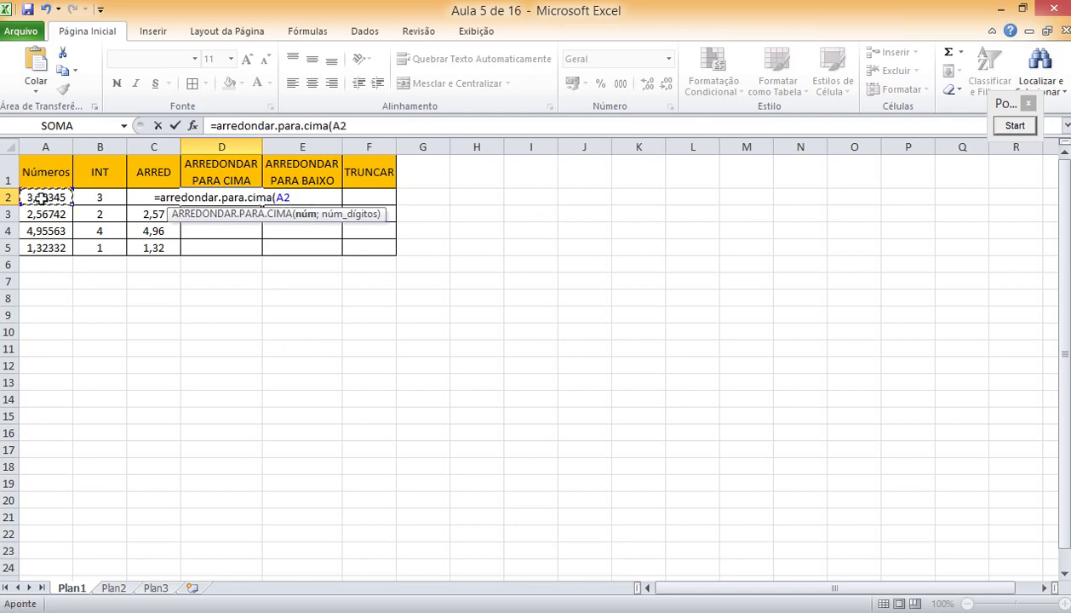
type(";")
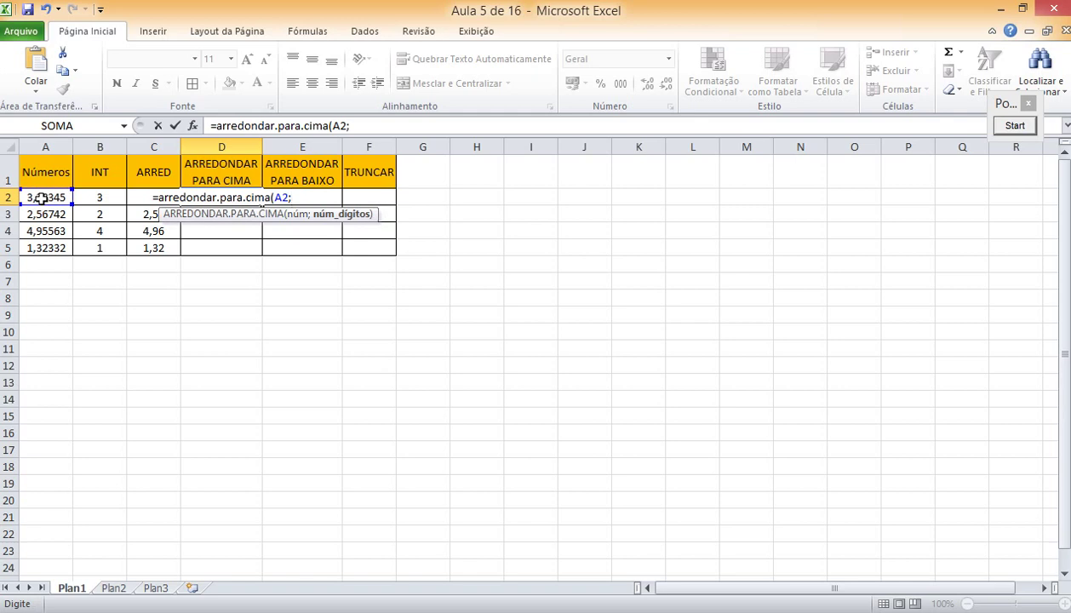
type("2")
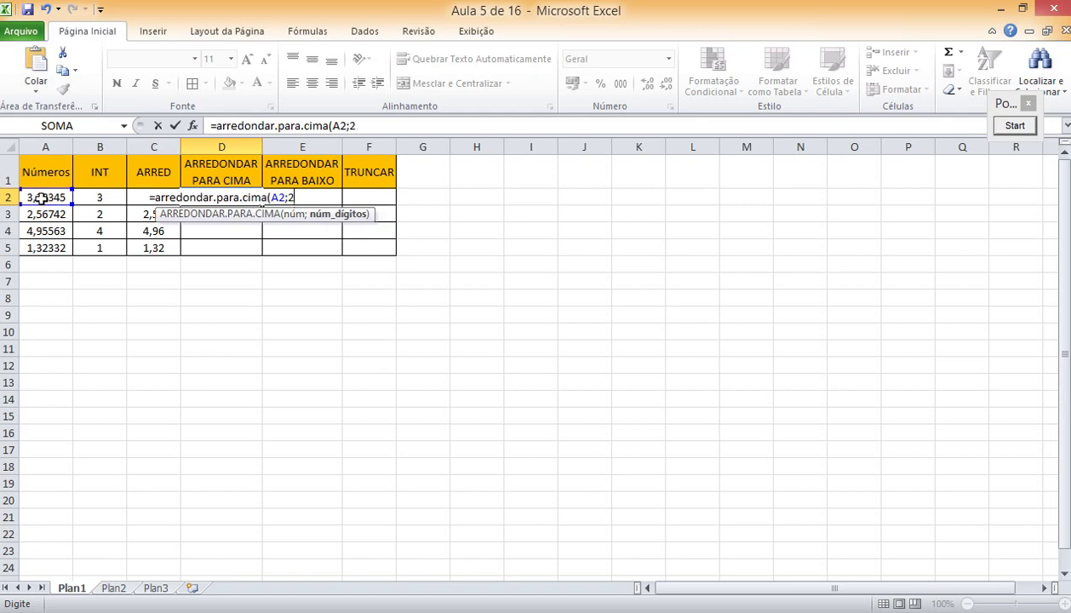
type(")")
key("Return")
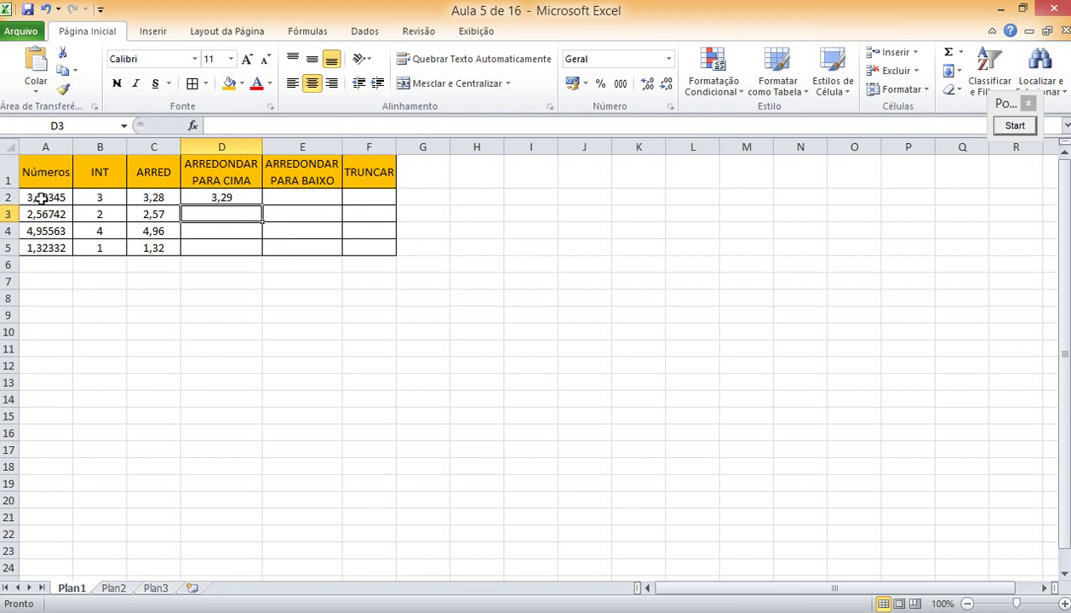
Step: Fill the ARREDONDAR.PARA.CIMA formula from D2 down through D5 and select the filled range D2:D5
left_click(241, 197)
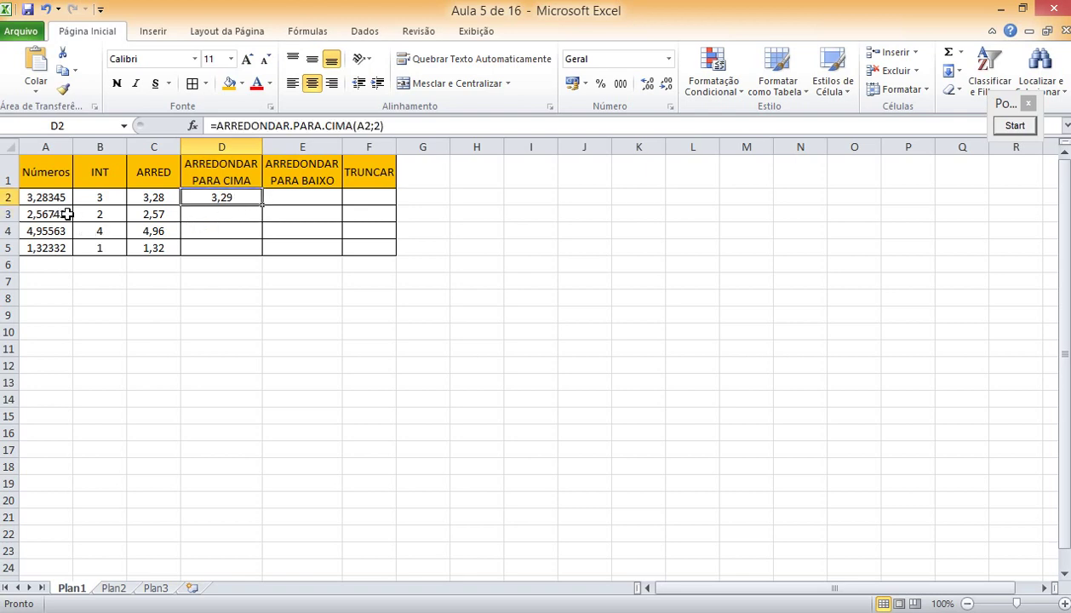
left_click_drag(262, 205, 263, 220)
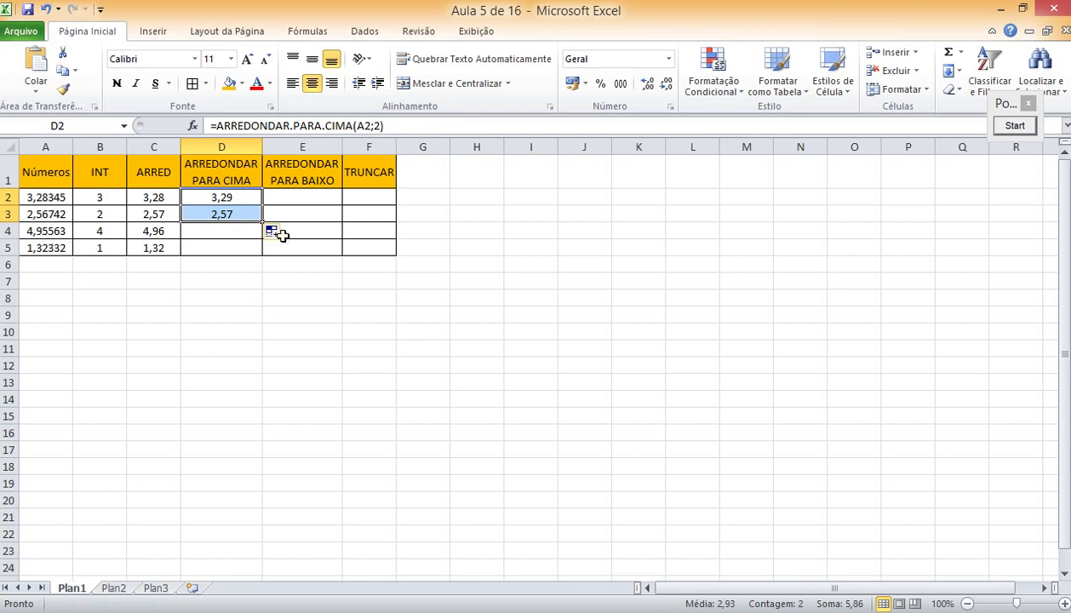
left_click_drag(264, 219, 263, 237)
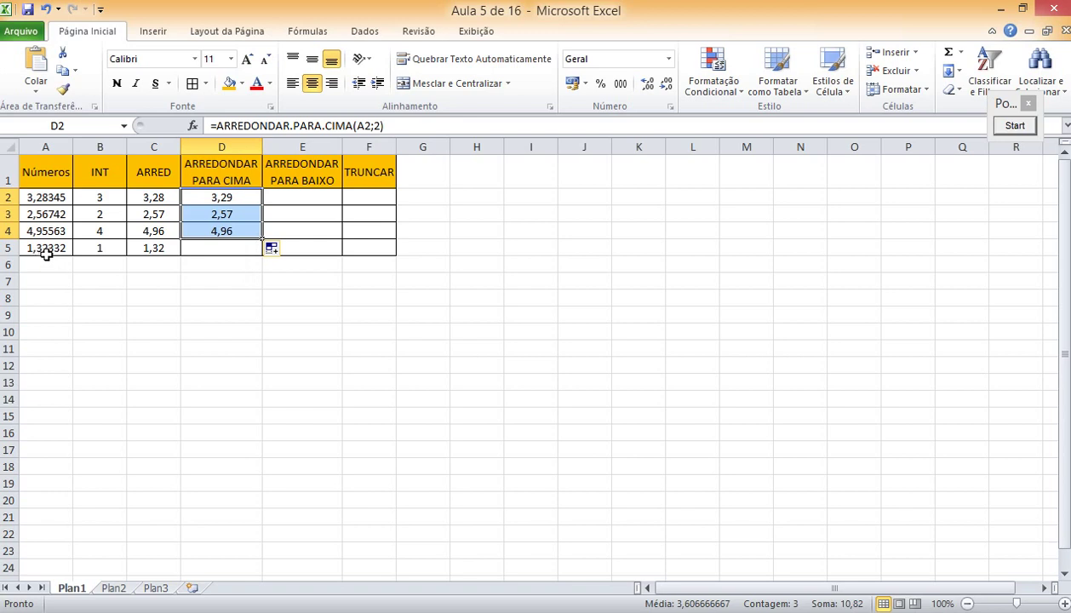
left_click_drag(263, 237, 264, 254)
left_click(243, 278)
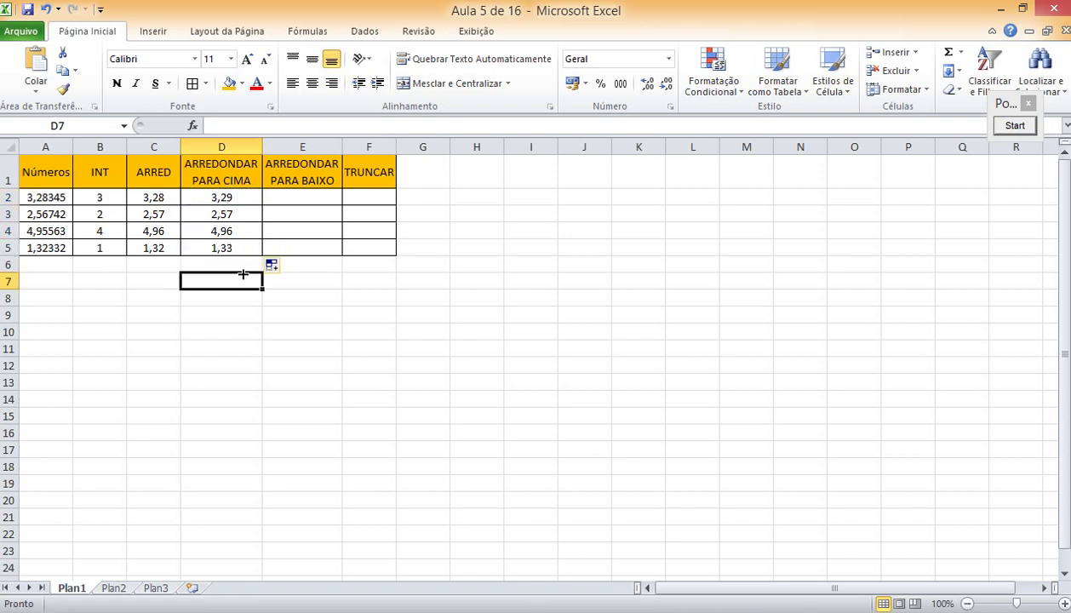
left_click_drag(243, 198, 239, 246)
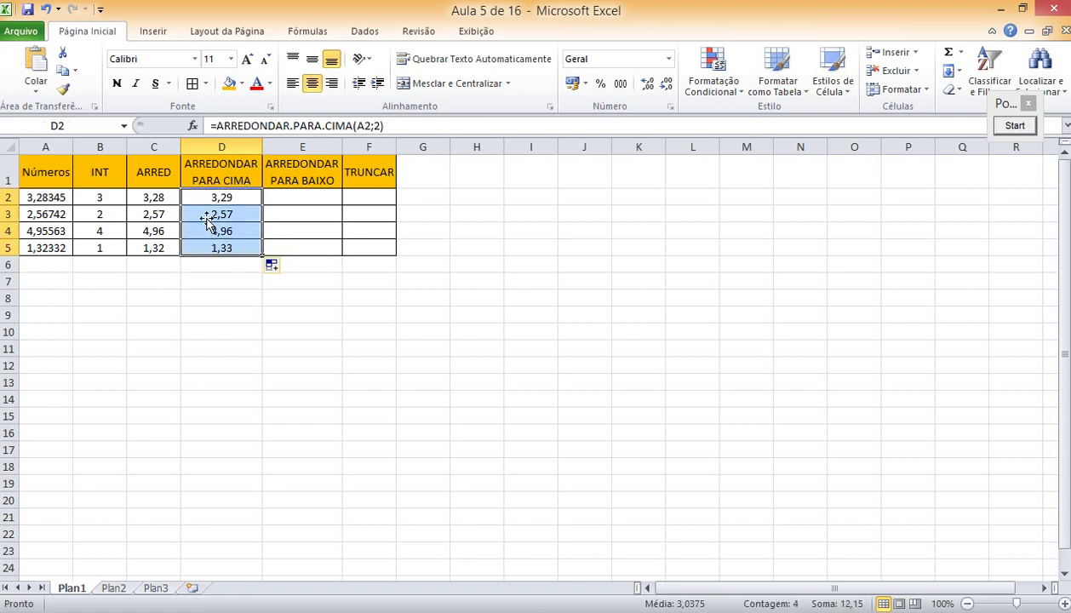
Step: Enter the formula =ARREDONDAR.PARA.BAIXO(A2;2) in cell E2 to round the first number down to two decimals
left_click(297, 200)
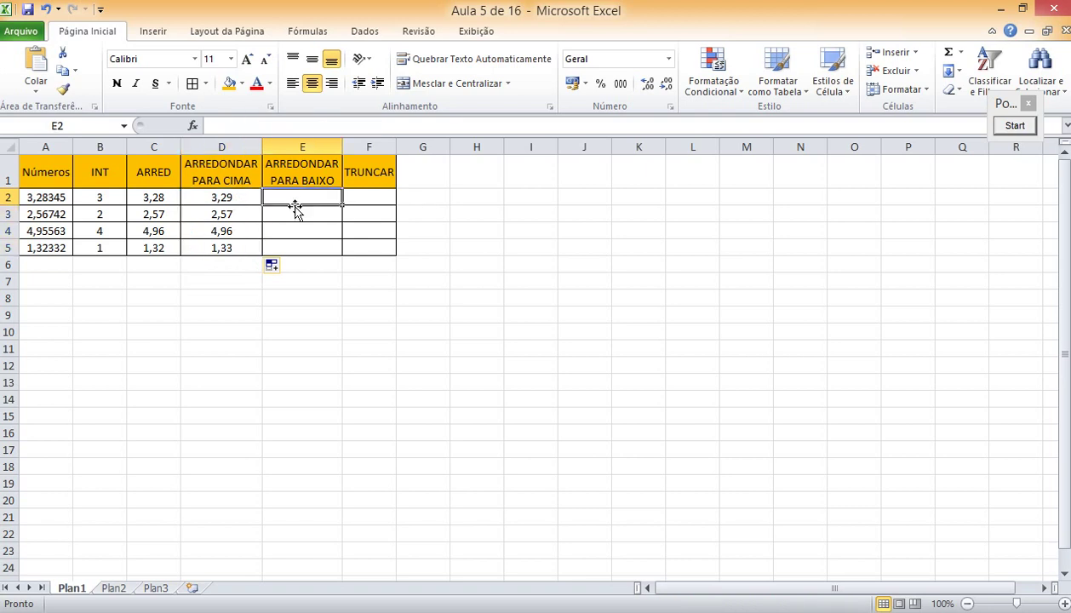
type("=")
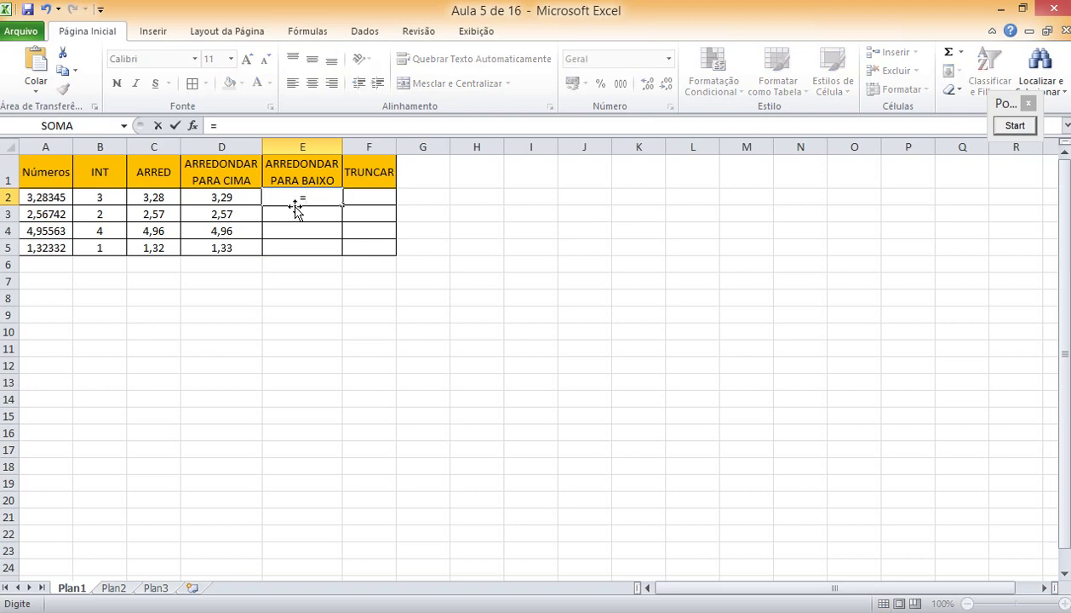
type("arre")
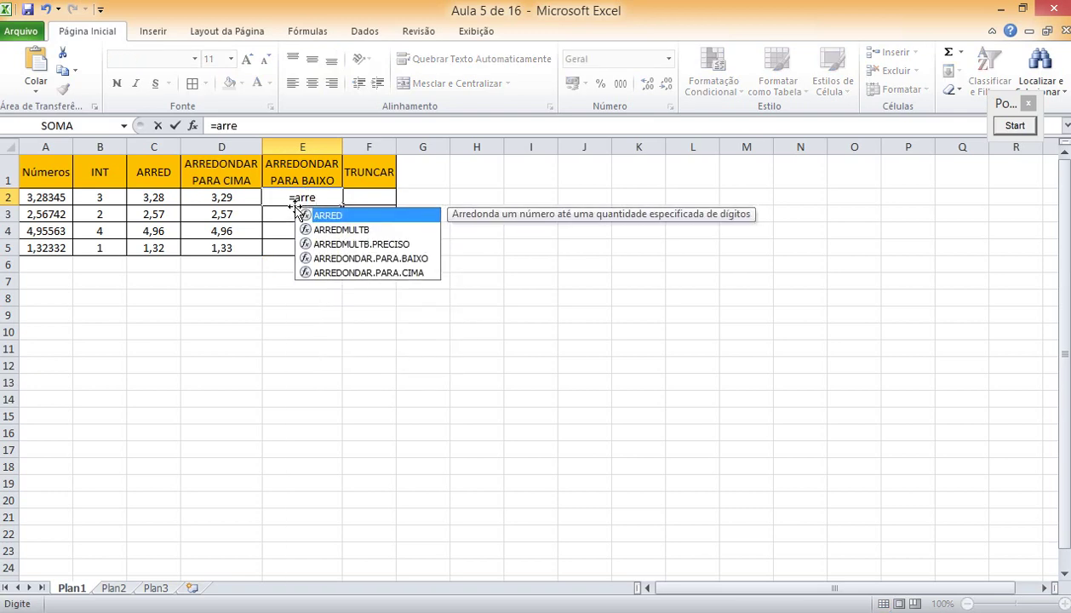
left_click(360, 259)
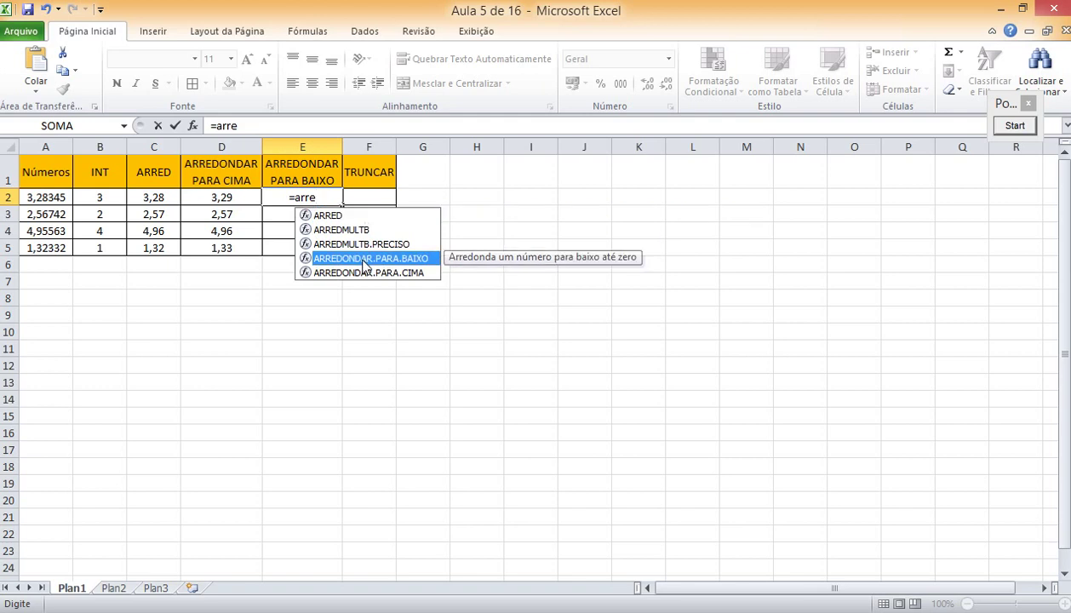
double_click(362, 259)
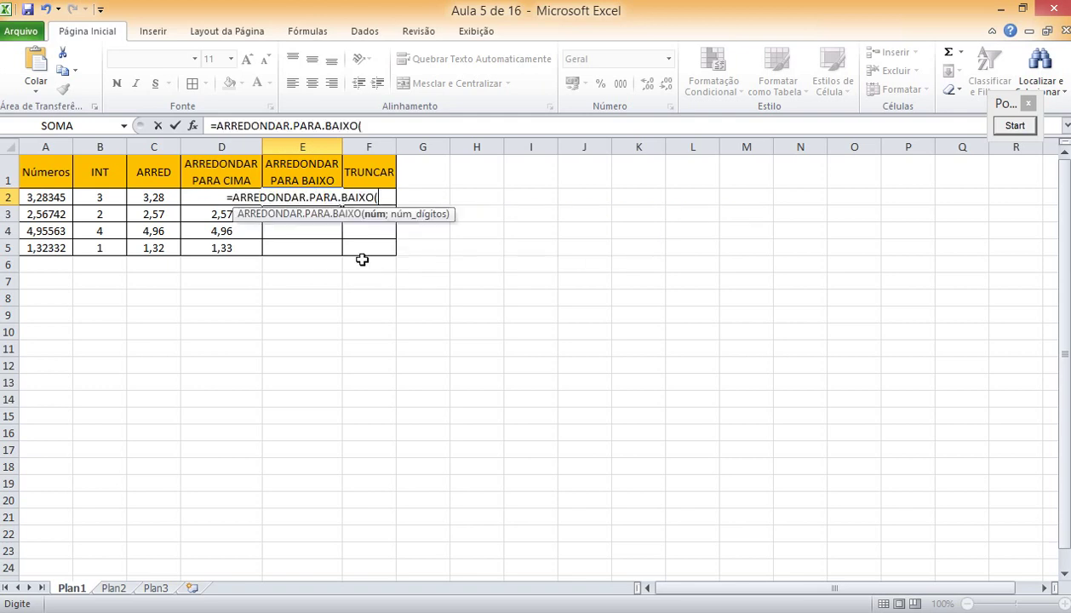
left_click(58, 198)
type(";")
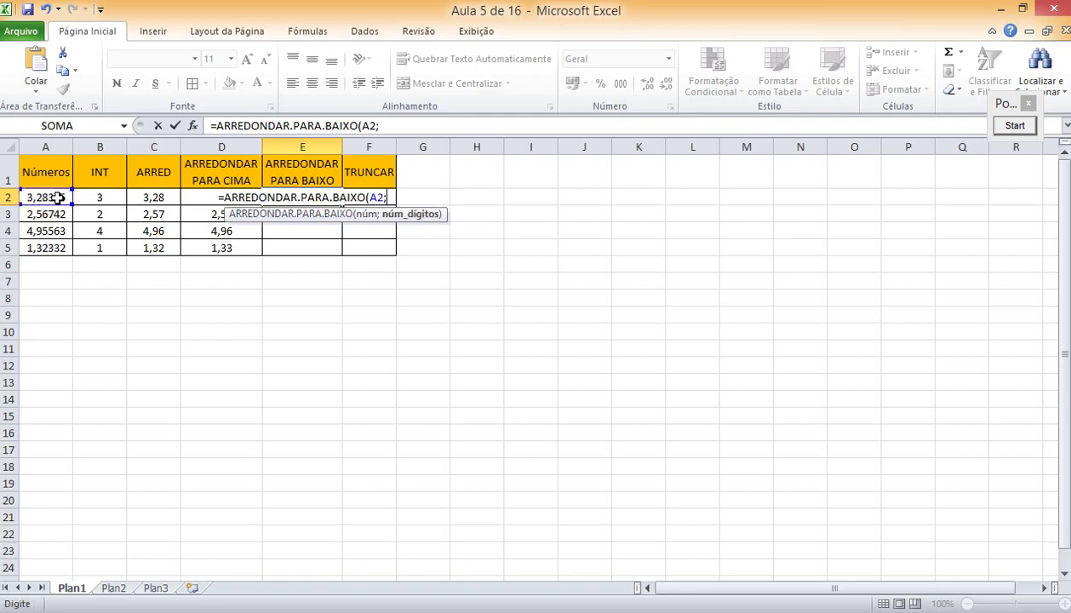
type("2")
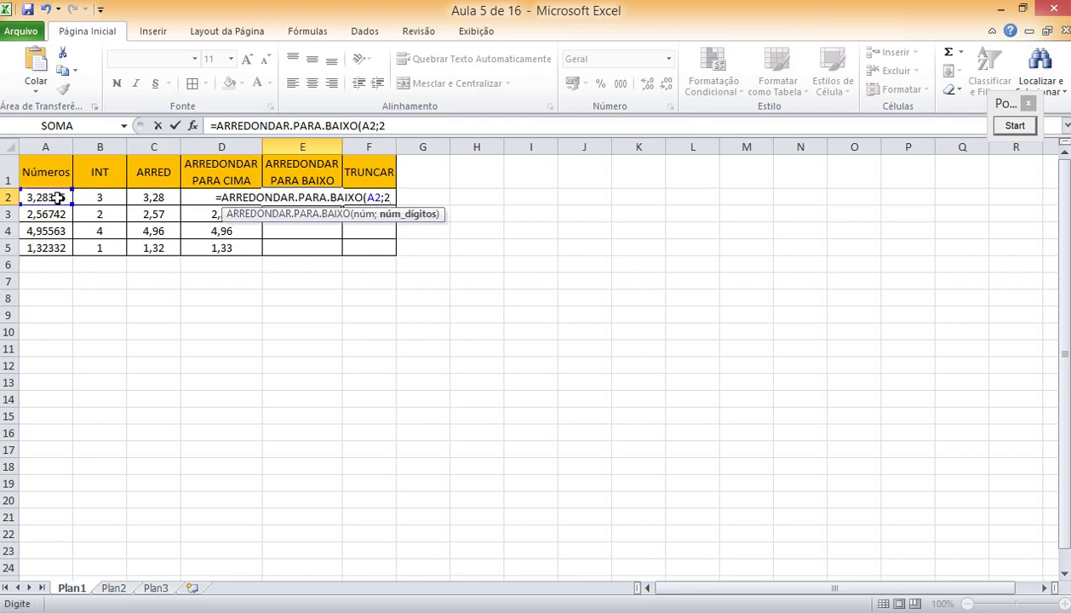
type(")")
key("Return")
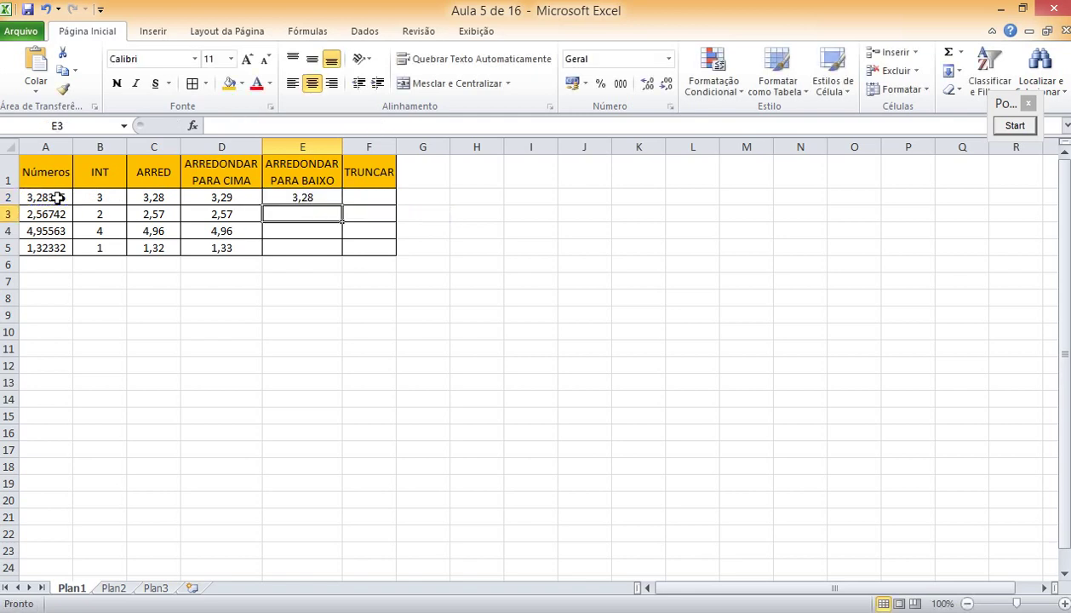
Step: Fill the ARREDONDAR.PARA.BAIXO formula from E2 down through E5 and check the copy in E3
left_click(281, 197)
left_click_drag(341, 205, 306, 216)
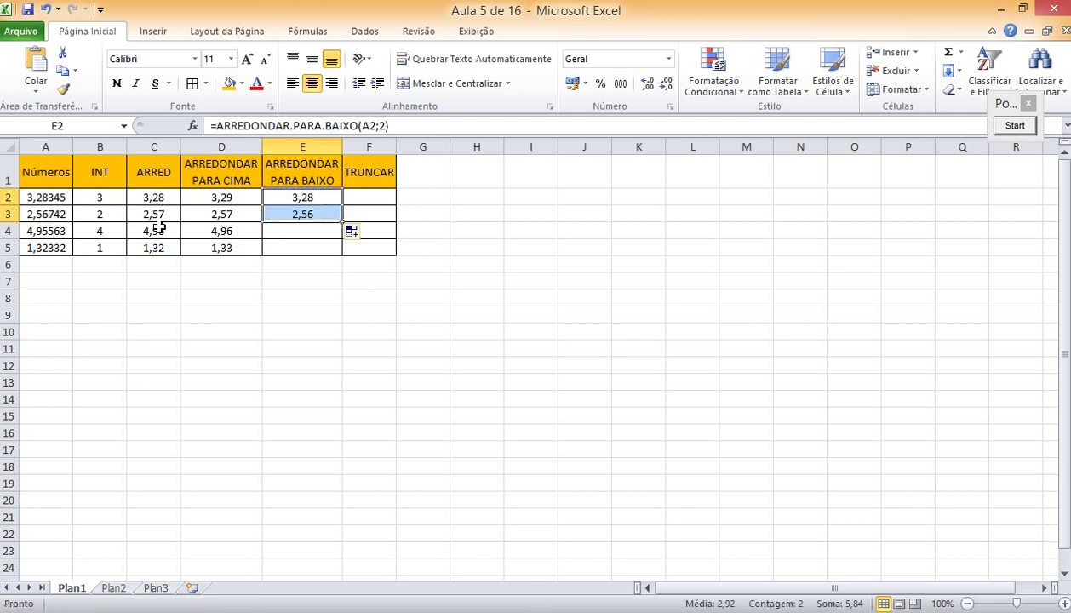
left_click_drag(342, 222, 317, 245)
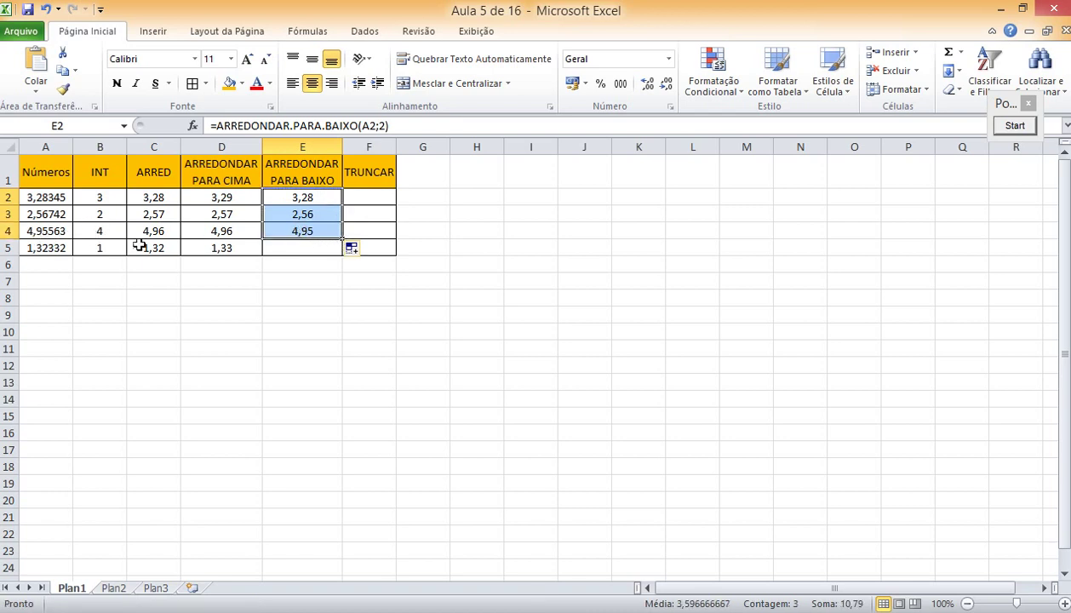
left_click_drag(345, 241, 332, 252)
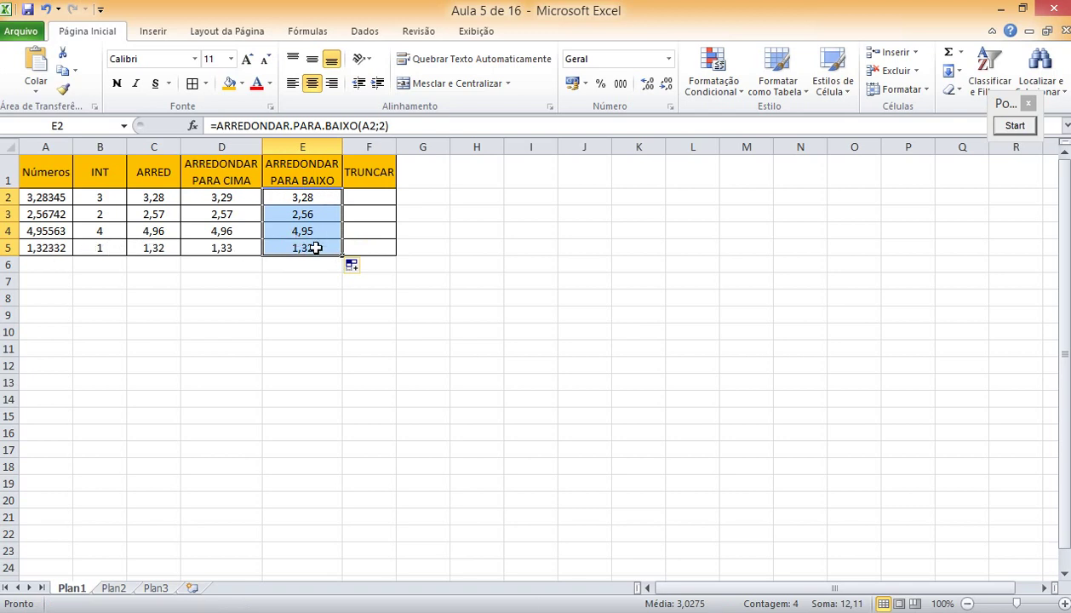
left_click(302, 279)
left_click(323, 212)
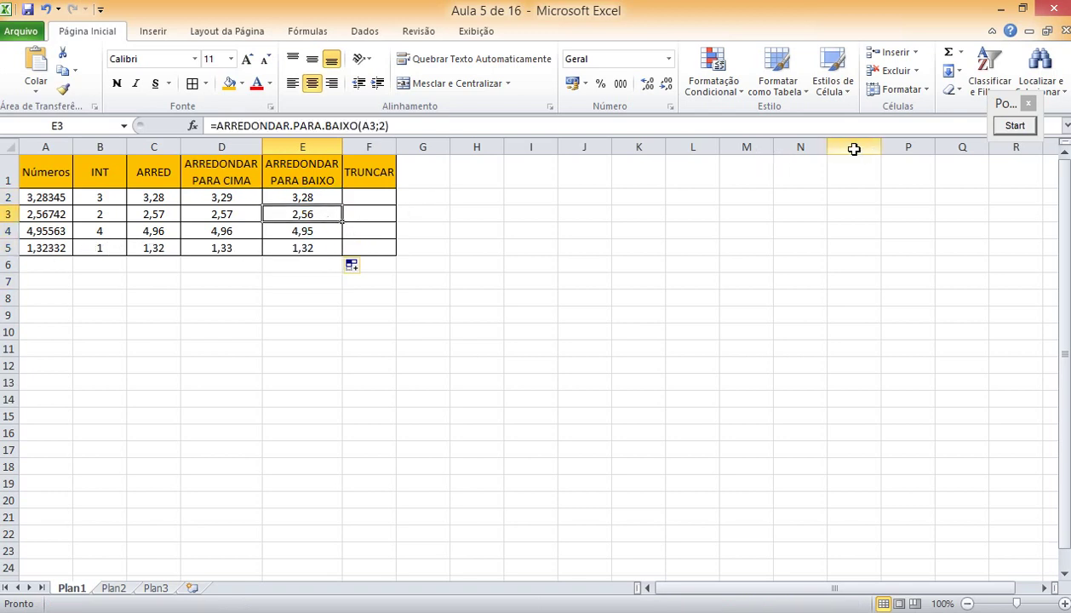
left_click(305, 330)
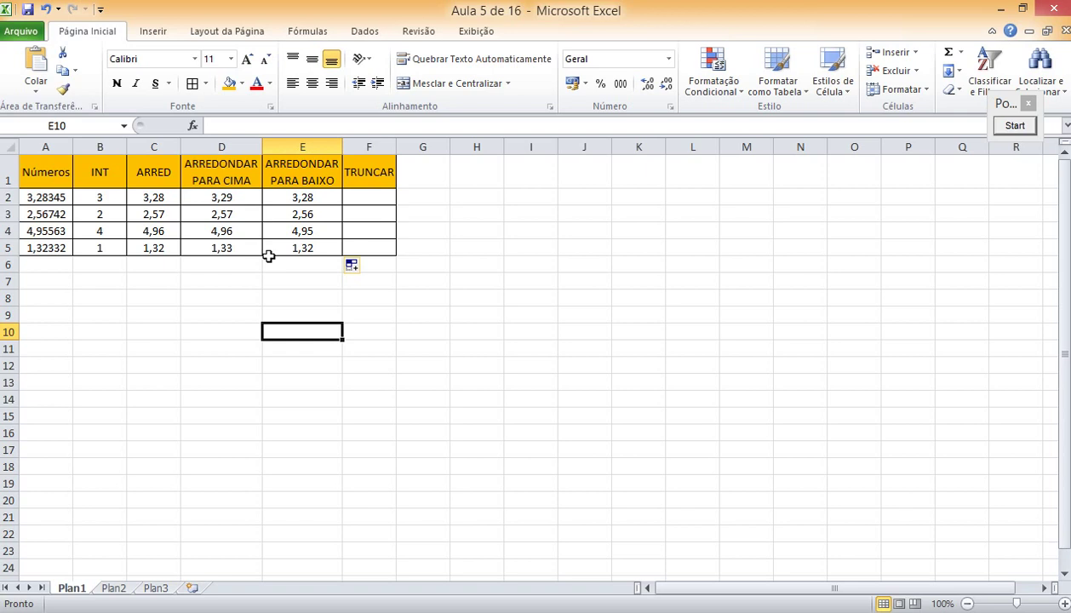
left_click(992, 101)
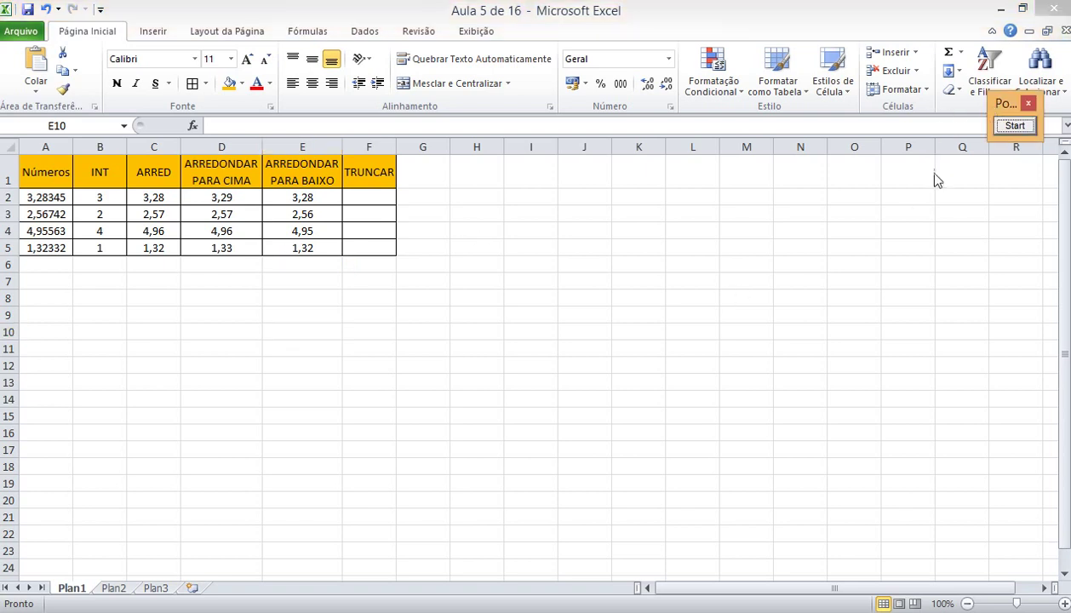
Step: Try to truncate the number in A2 to two decimals in cell F2 with the formula =trucar(A2;2), and reselect F2
left_click(358, 197)
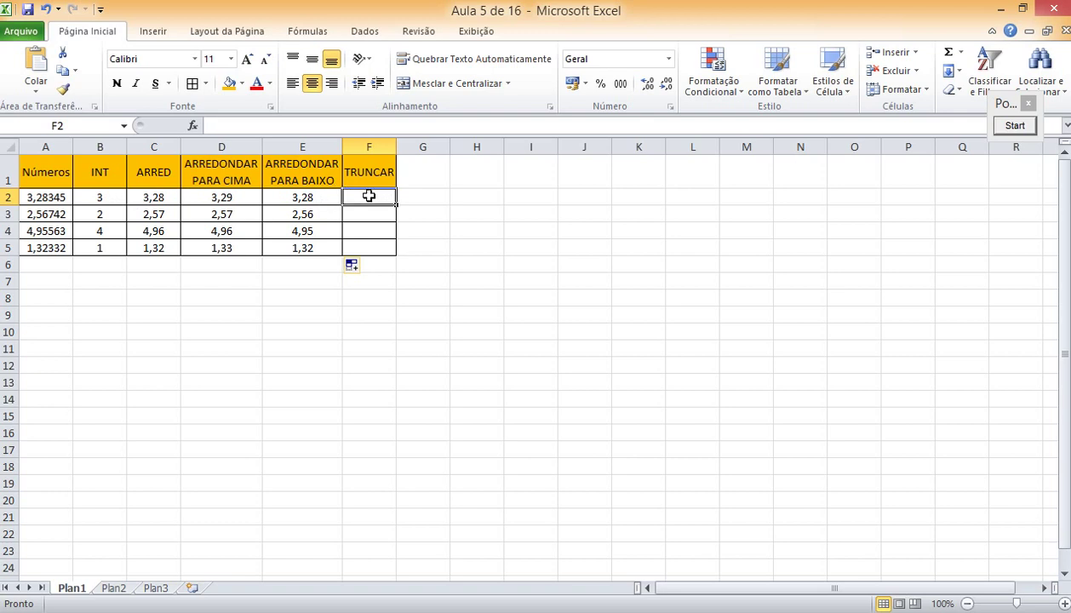
type("=")
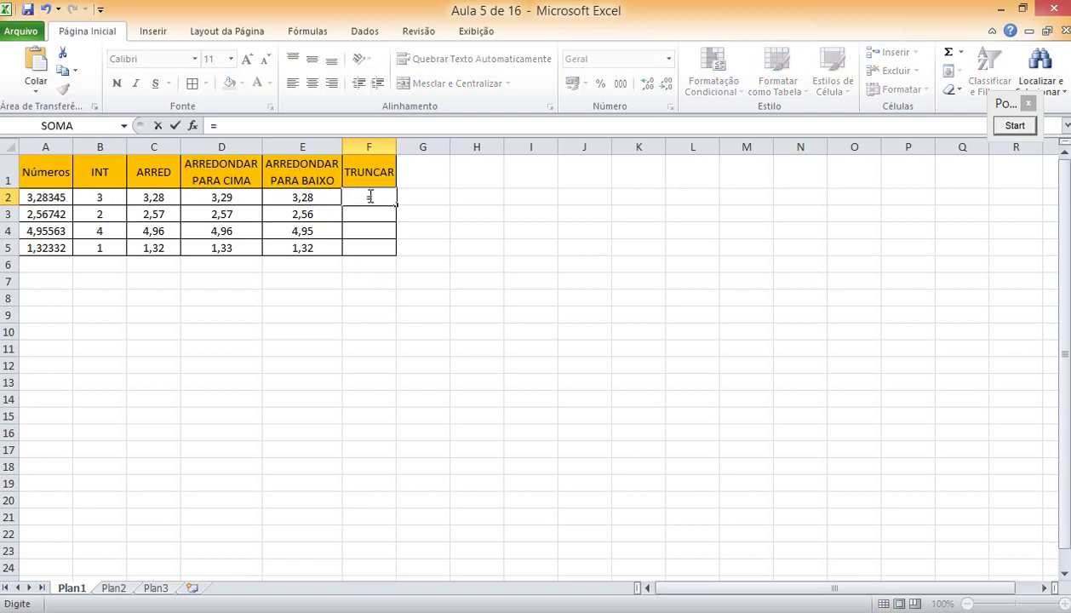
type("trucar")
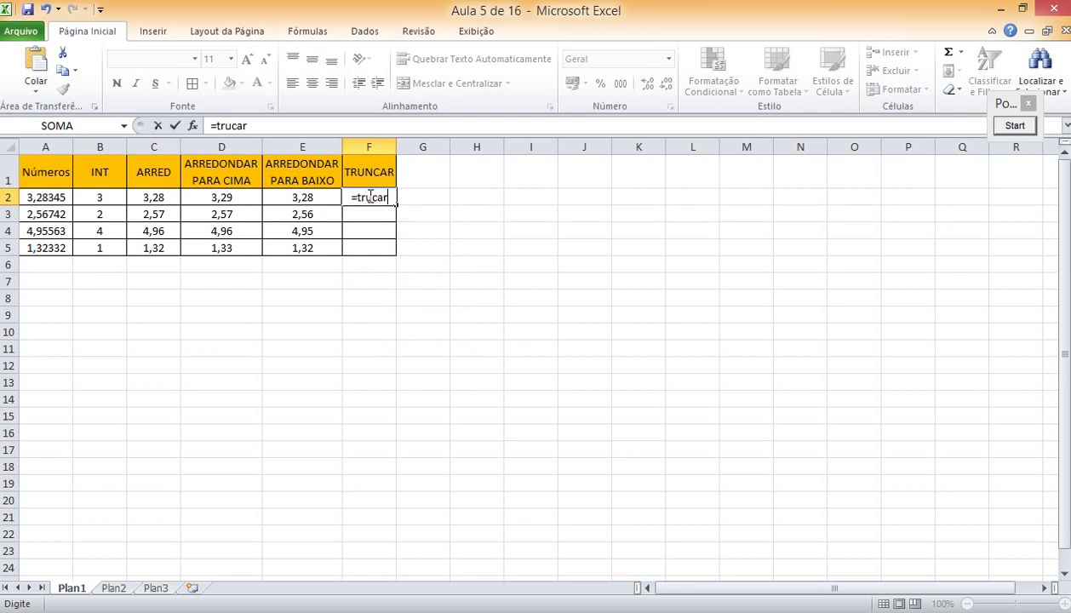
type("(")
left_click(34, 196)
type(";")
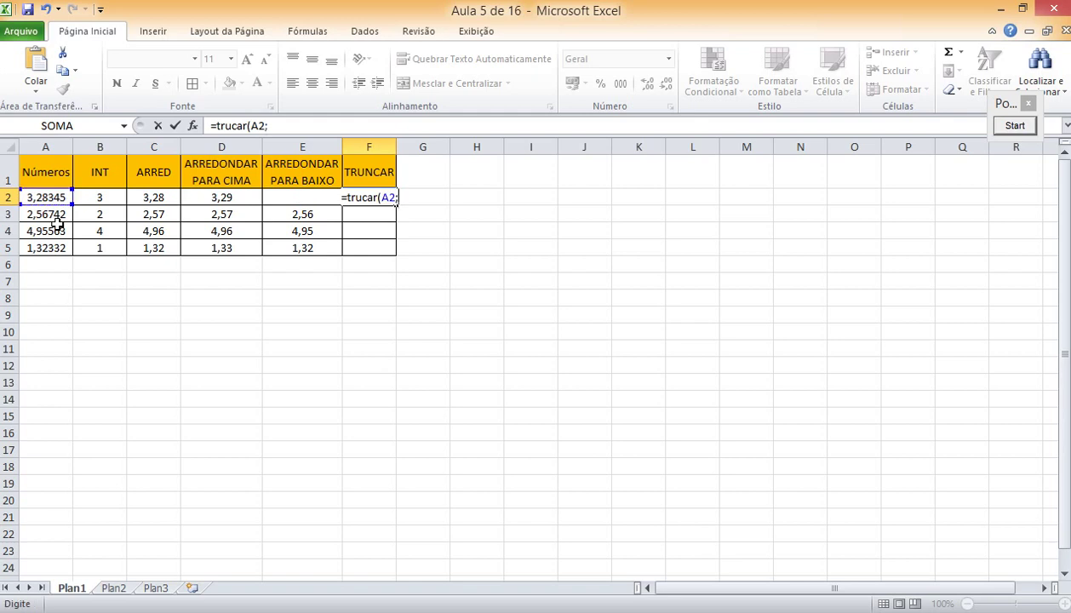
type("2)")
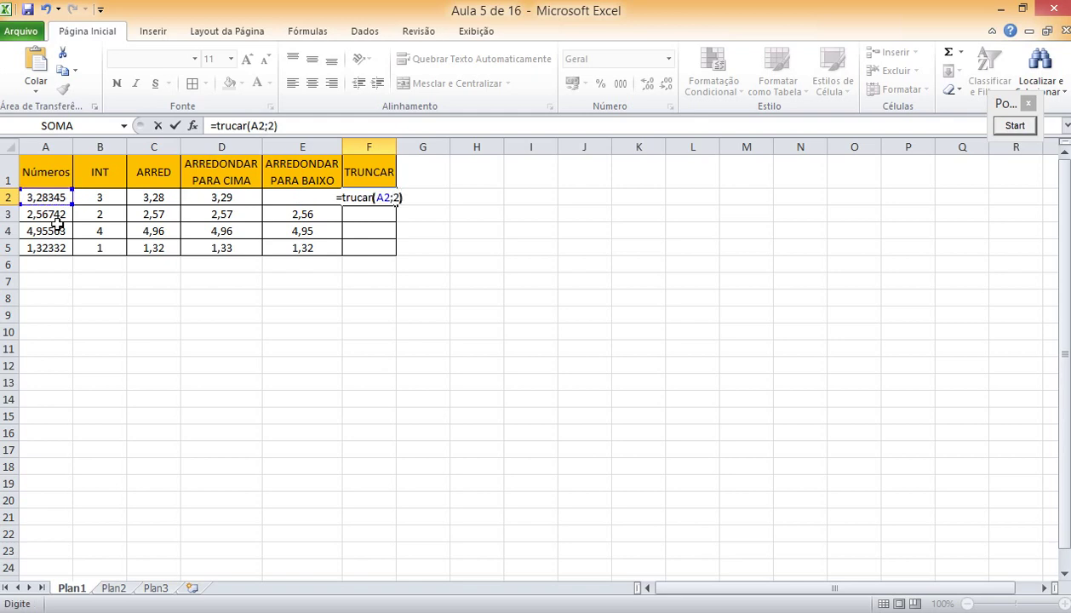
key("Return")
key("Up")
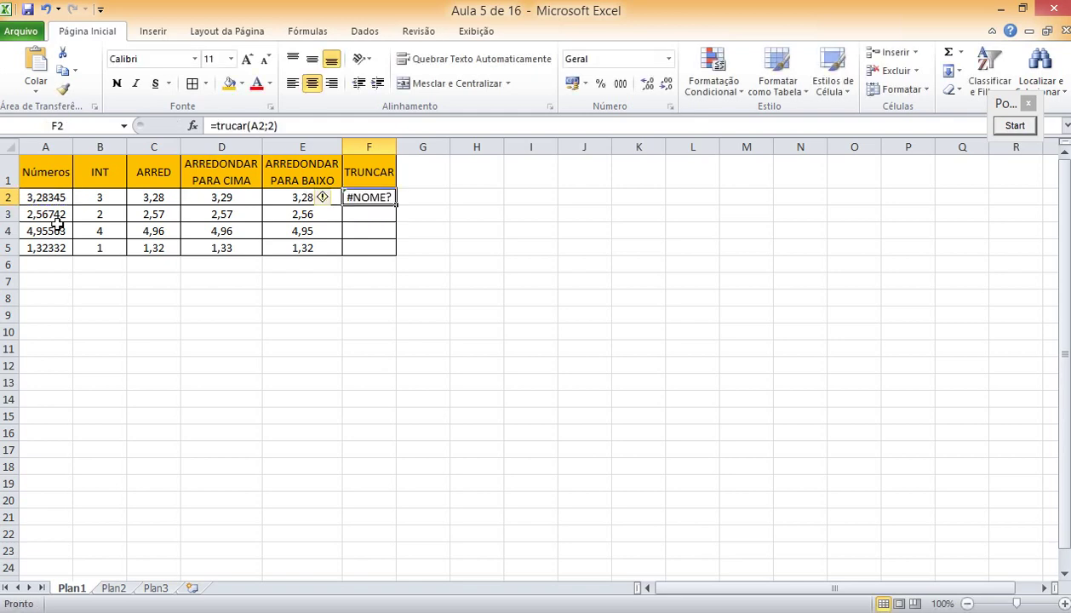
Step: Correct the misspelled function name in F2 so the formula reads =TRUNCAR(A2;2)
left_click(231, 125)
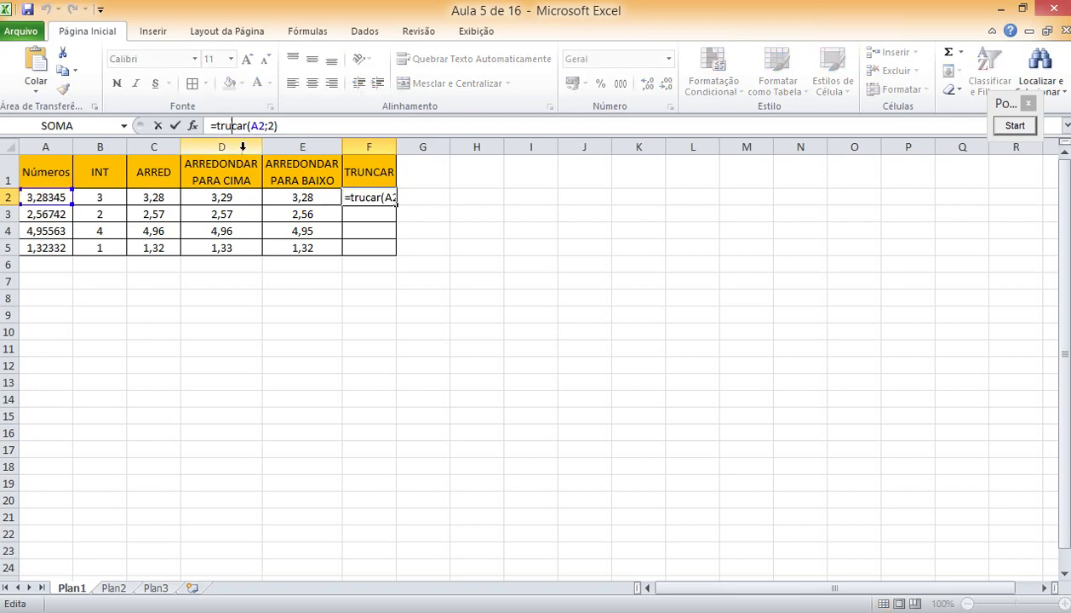
type("n")
key("Return")
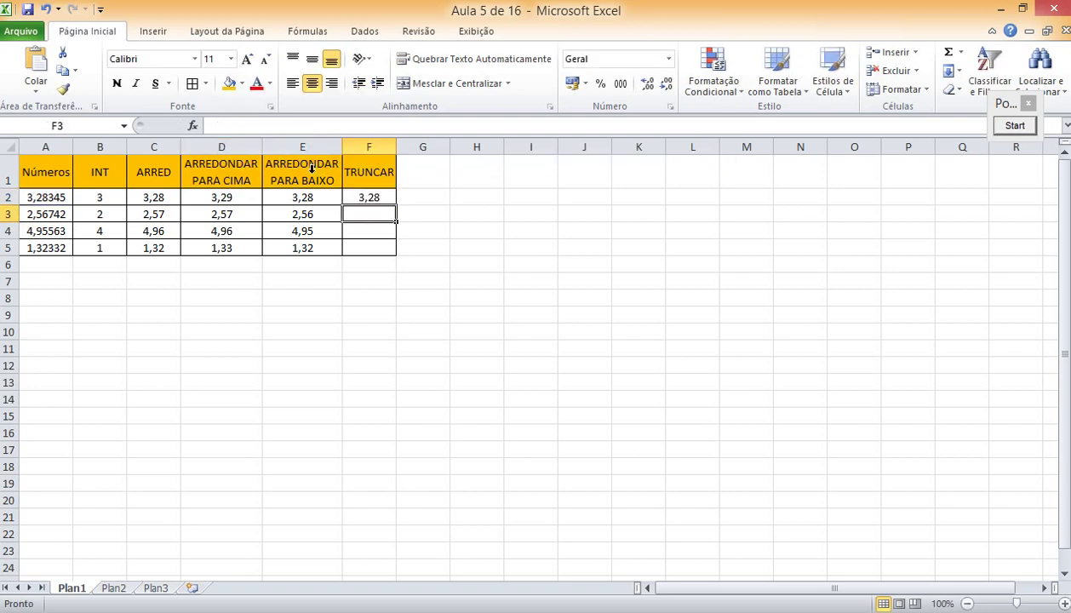
Step: Fill the TRUNCAR formula from F2 down through F5 and check the filled cells
left_click(391, 197)
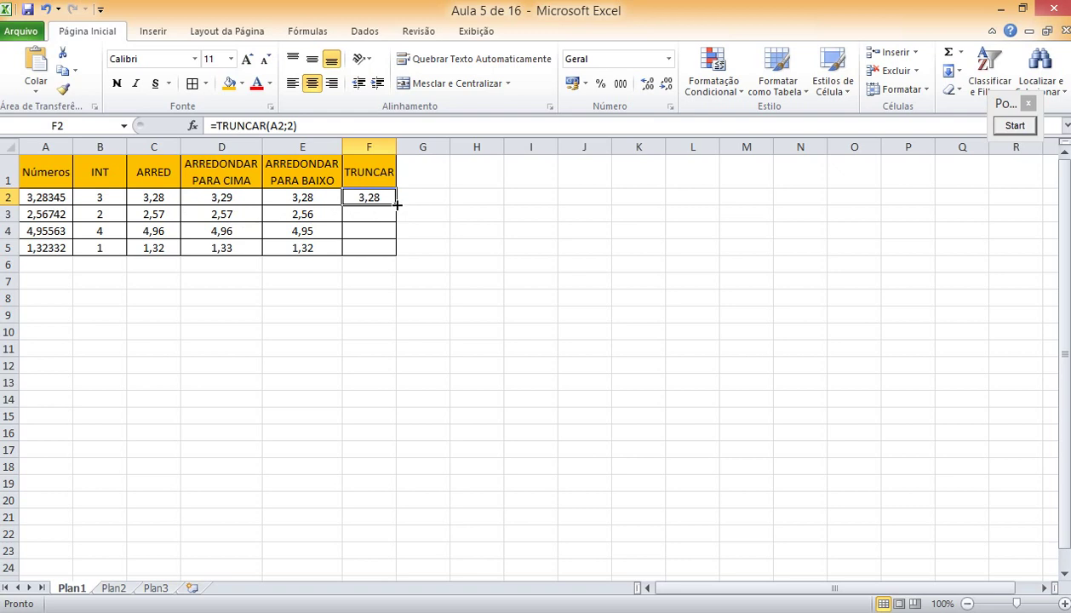
left_click_drag(396, 204, 390, 248)
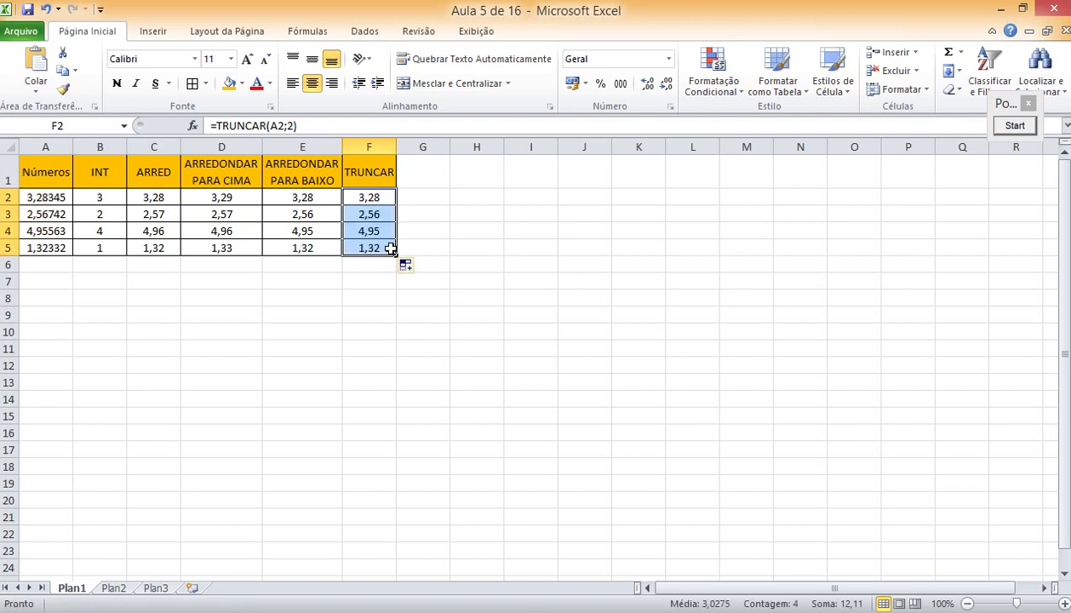
left_click(388, 197)
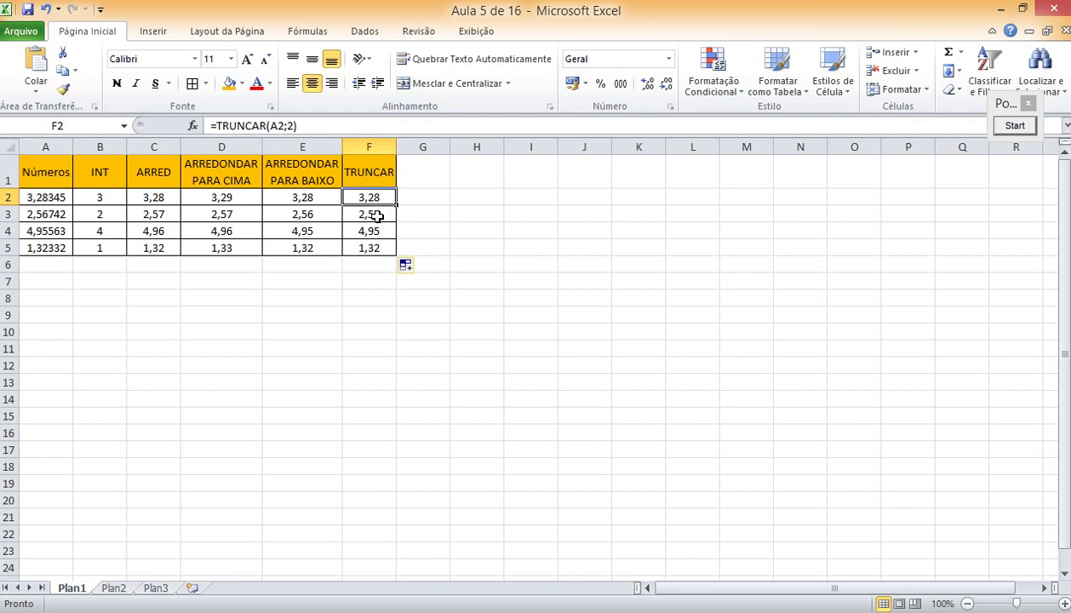
left_click(375, 233)
left_click(382, 249)
left_click(382, 198)
left_click(989, 110)
Step: Enter the heading MOD in cell J2 for a remainder example beside the table
left_click(576, 197)
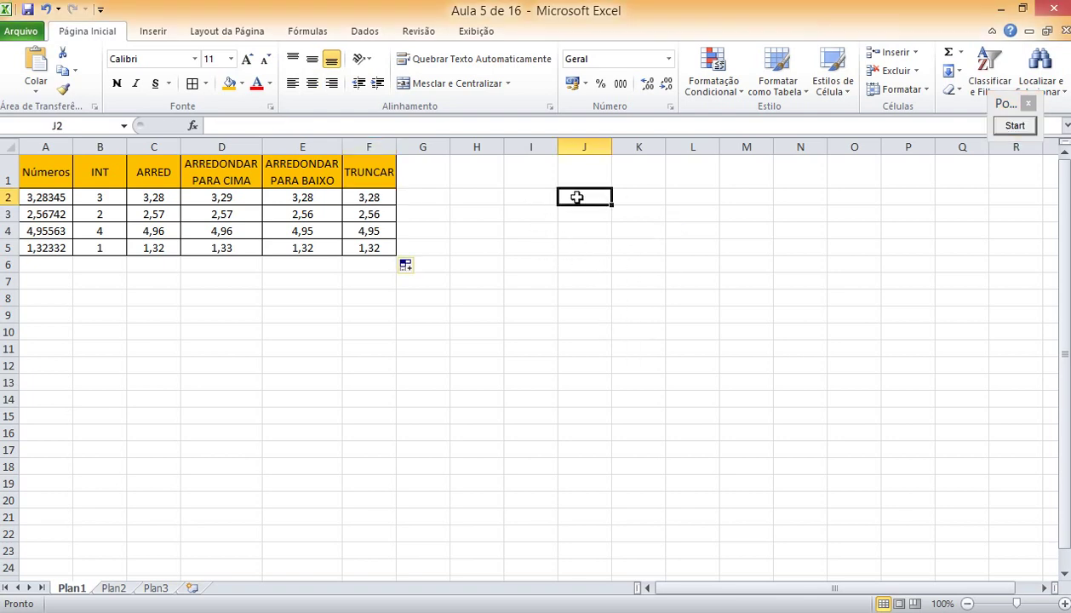
type("MOD")
key("Return")
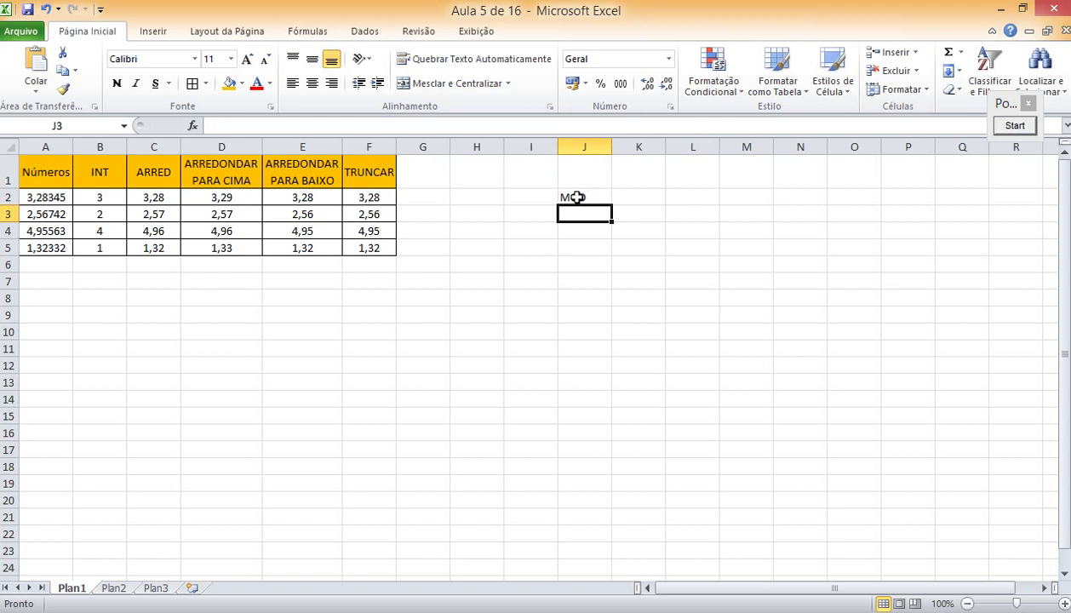
Step: Enter the dividend 12 in cell G4 and the divisor 3 in cell H4
left_click(528, 238)
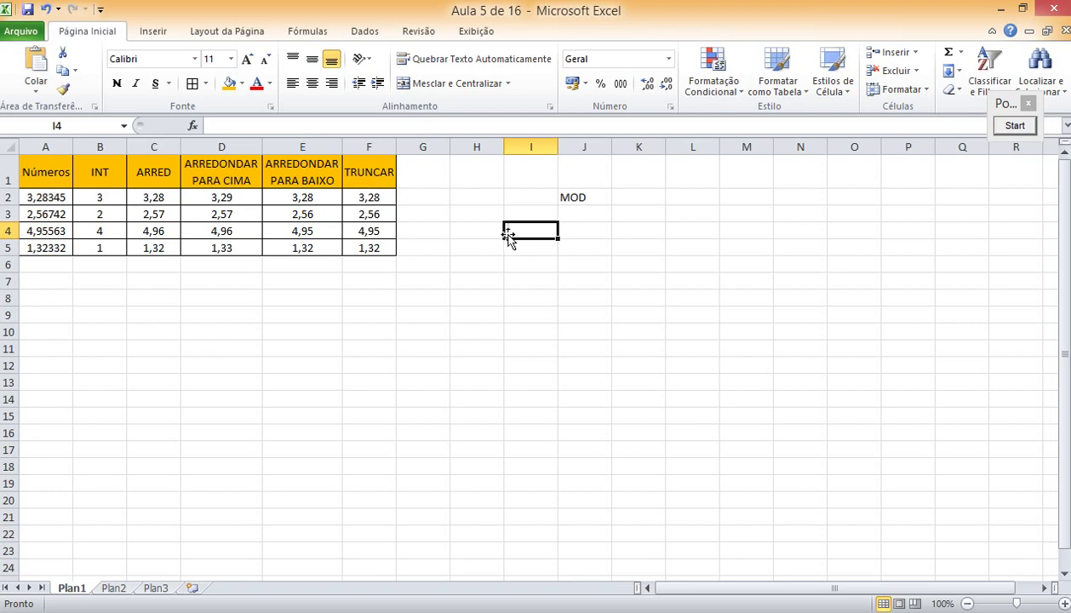
left_click(445, 232)
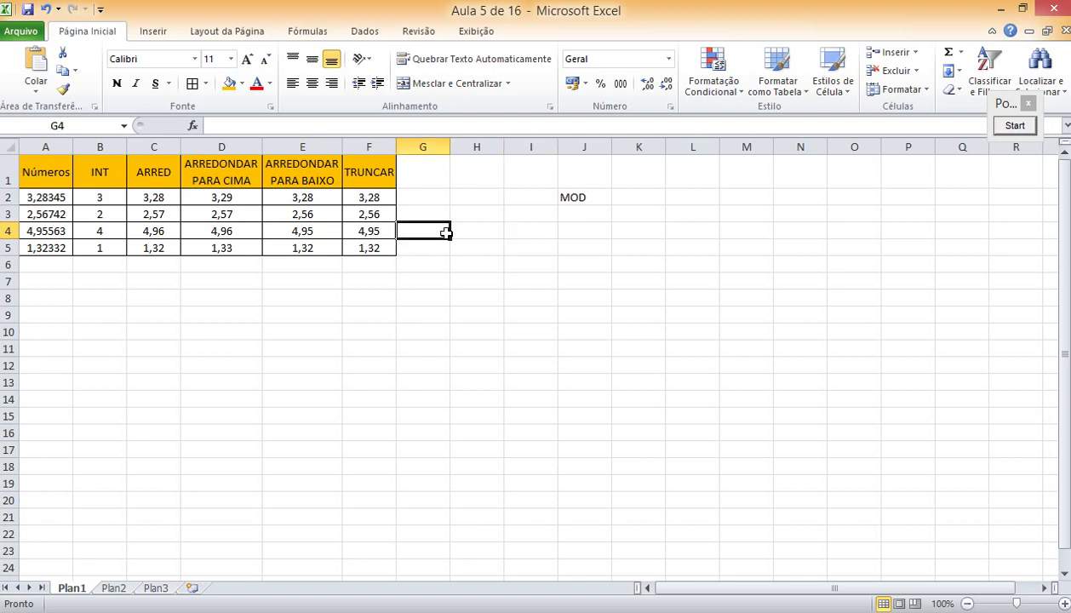
type("12")
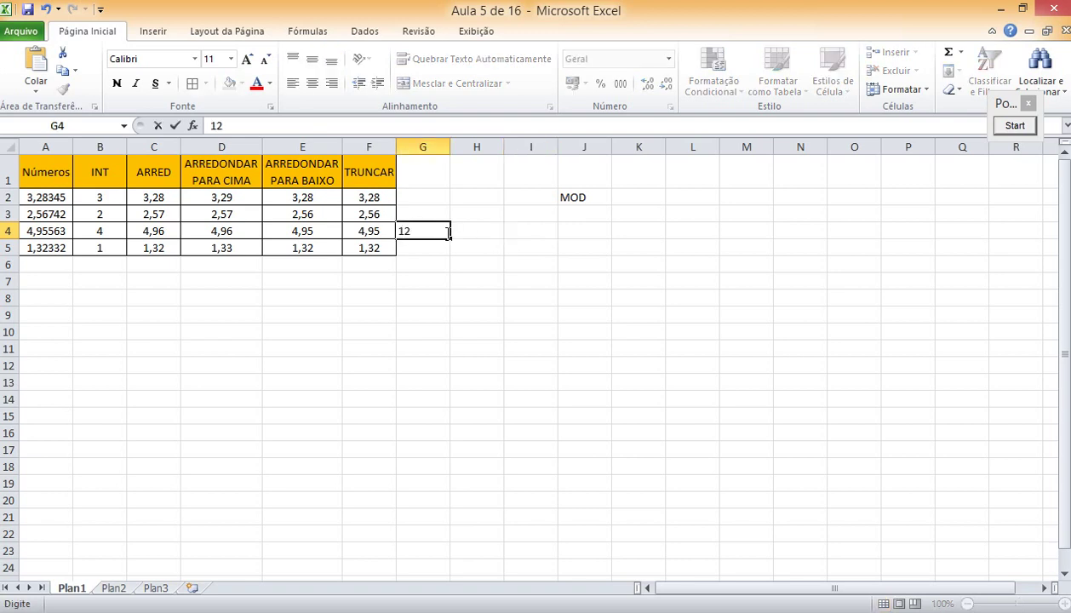
key("Tab")
type("3")
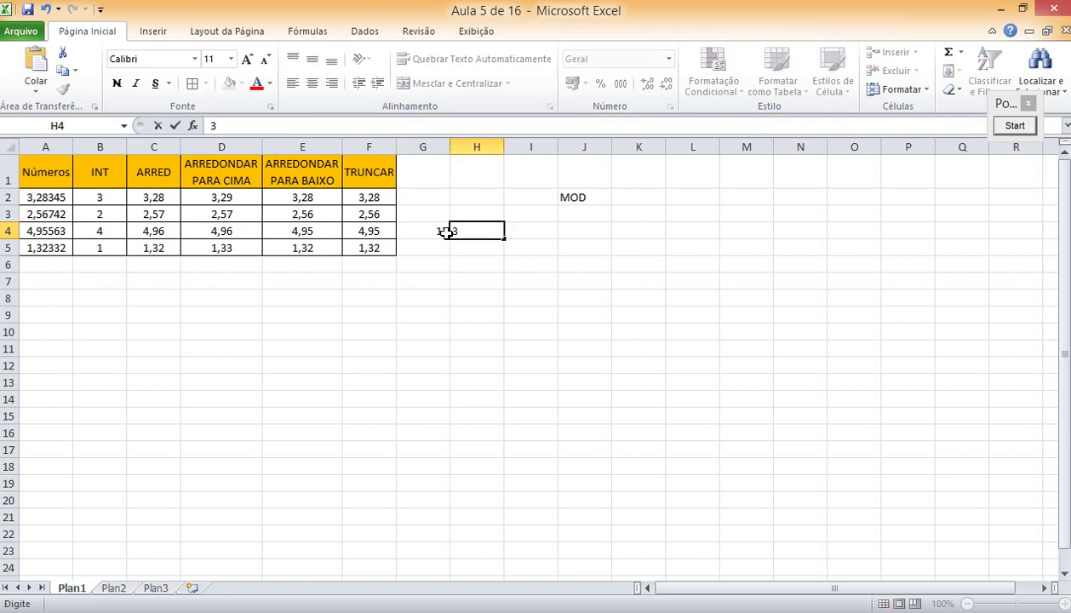
Step: Enter the formula =MOD(G4;H4) in cell J4 to get the division's remainder, and reselect J4
left_click(579, 233)
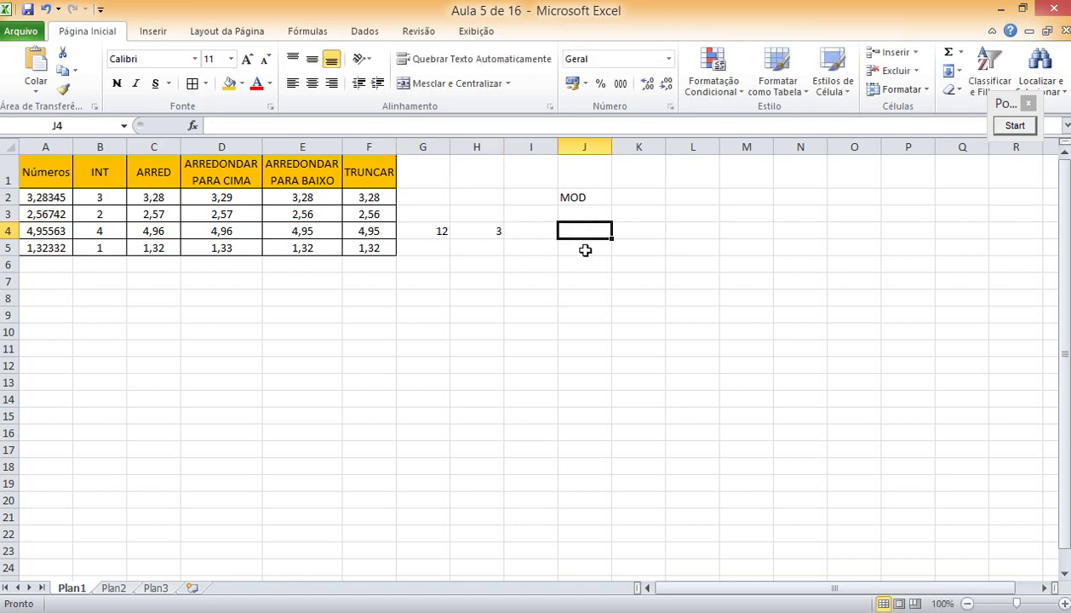
type("=mo")
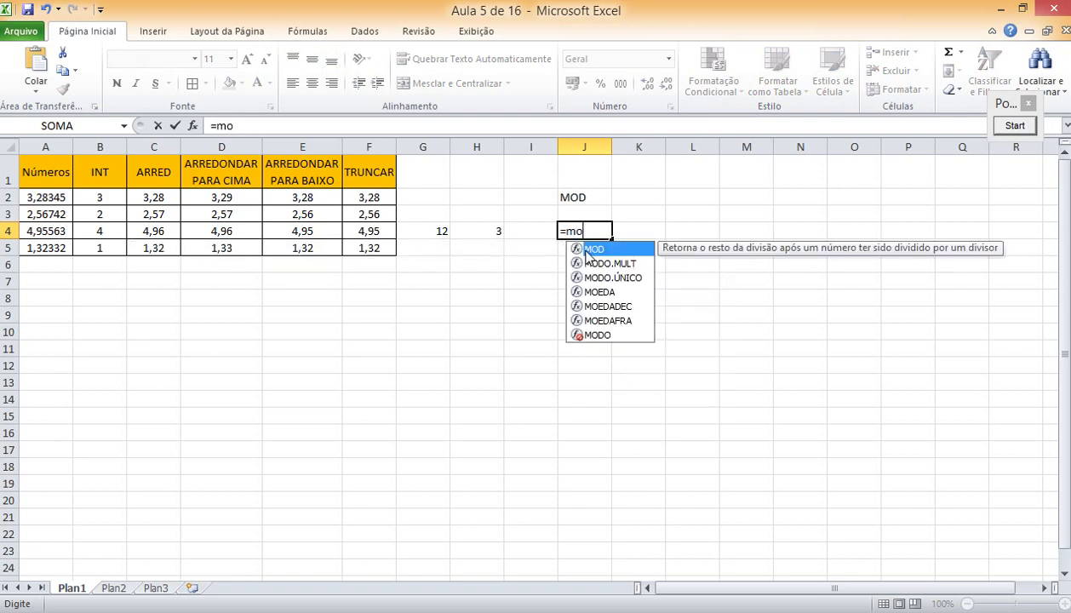
type("d(")
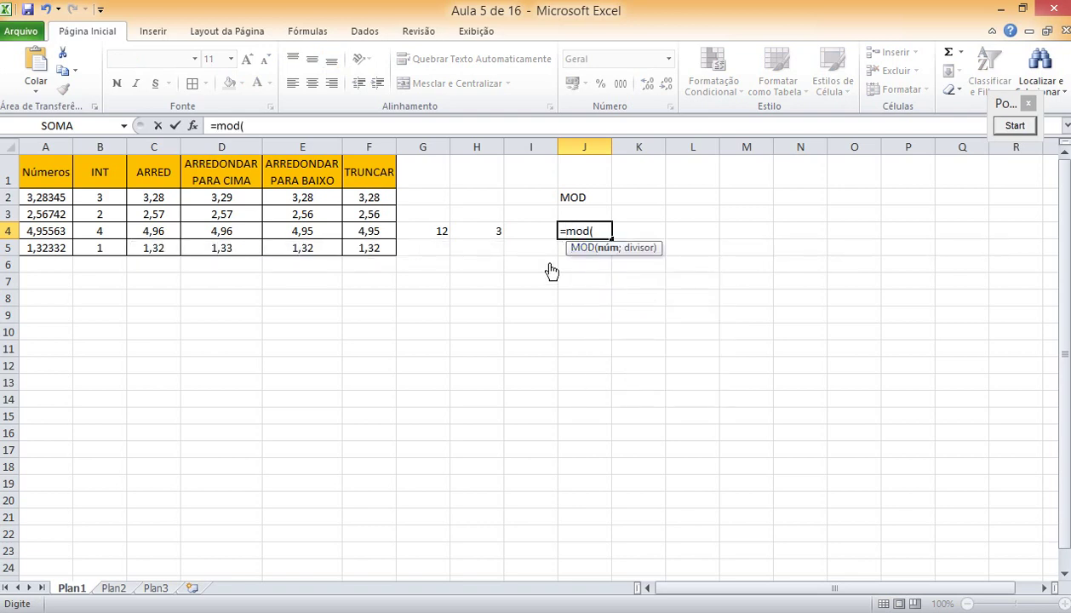
left_click(438, 234)
type(";")
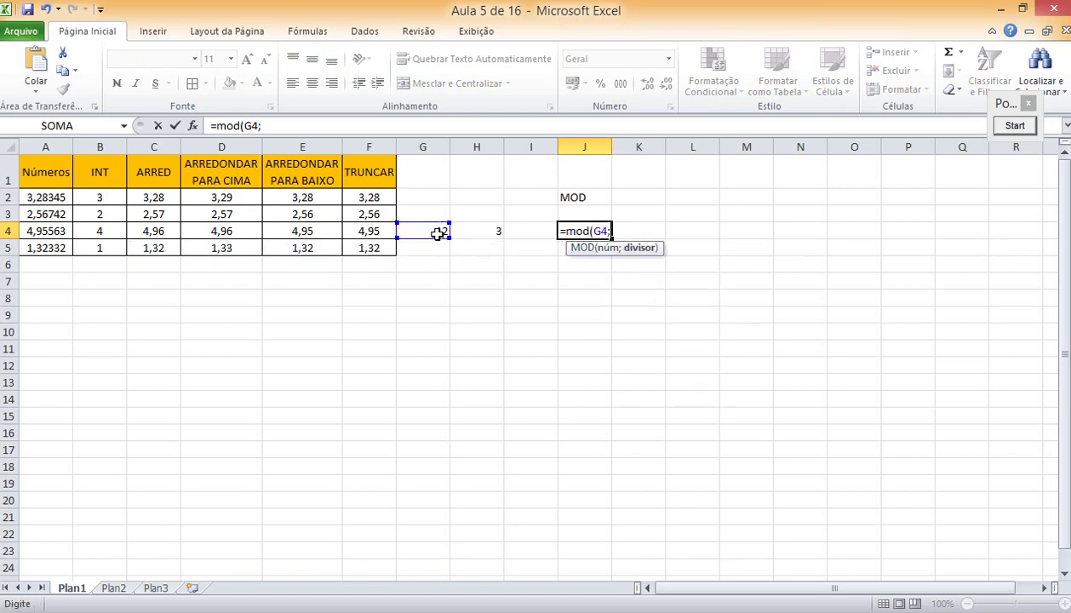
left_click(467, 229)
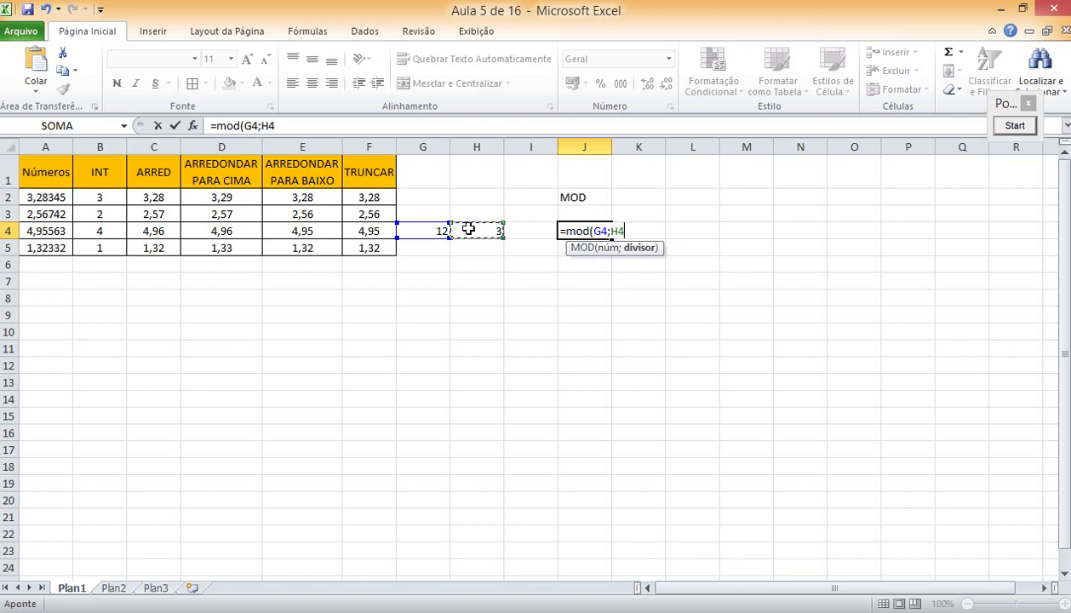
type(")")
key("Return")
key("Up")
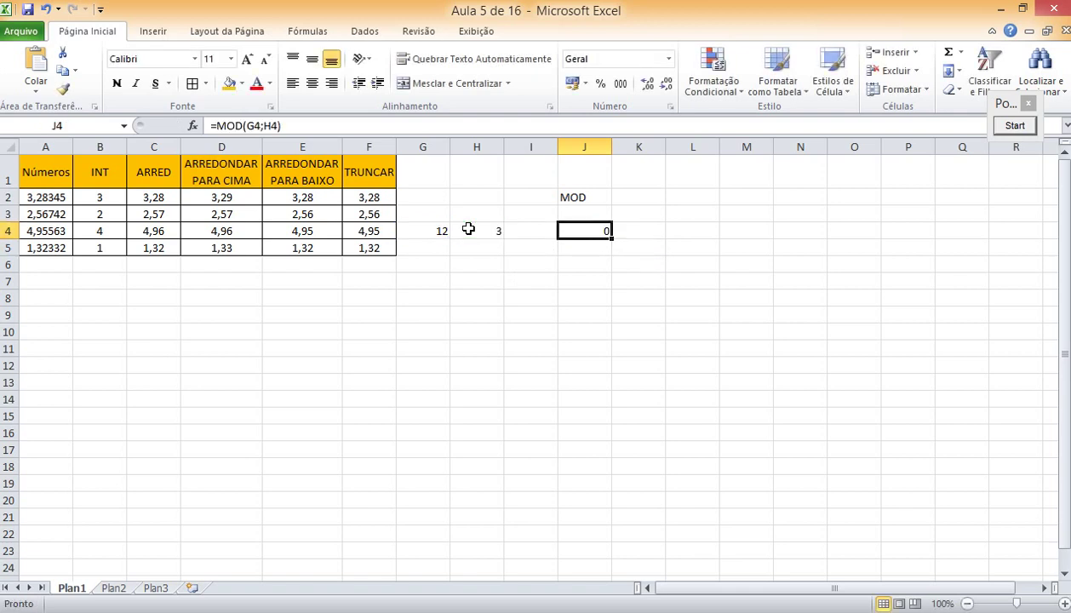
Step: Test the MOD formula by setting the dividend in G4 to 13, 14 and 15 in turn
left_click(440, 230)
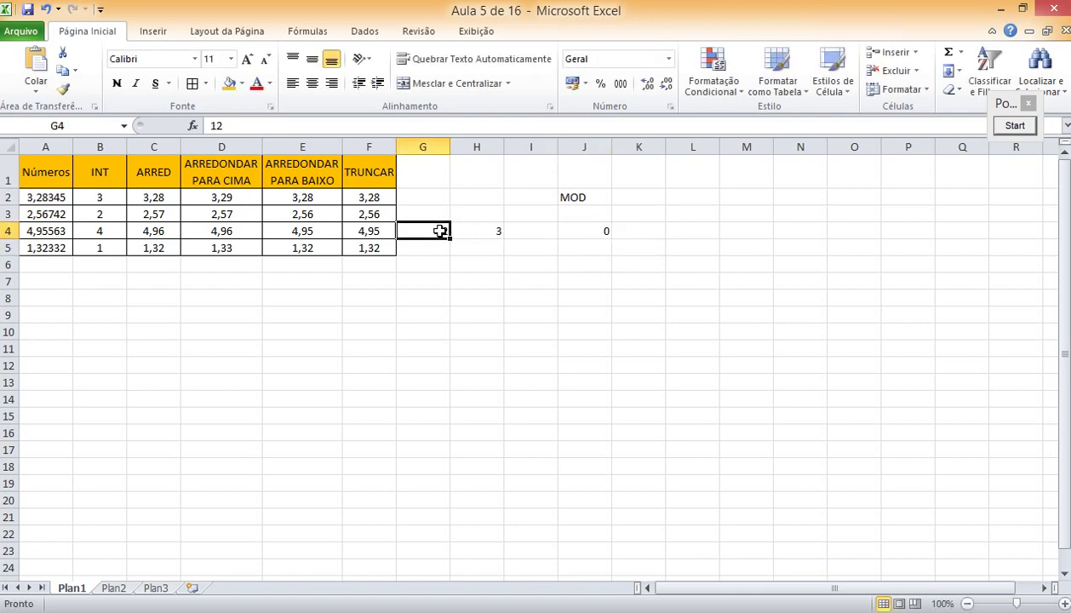
type("13")
key("Return")
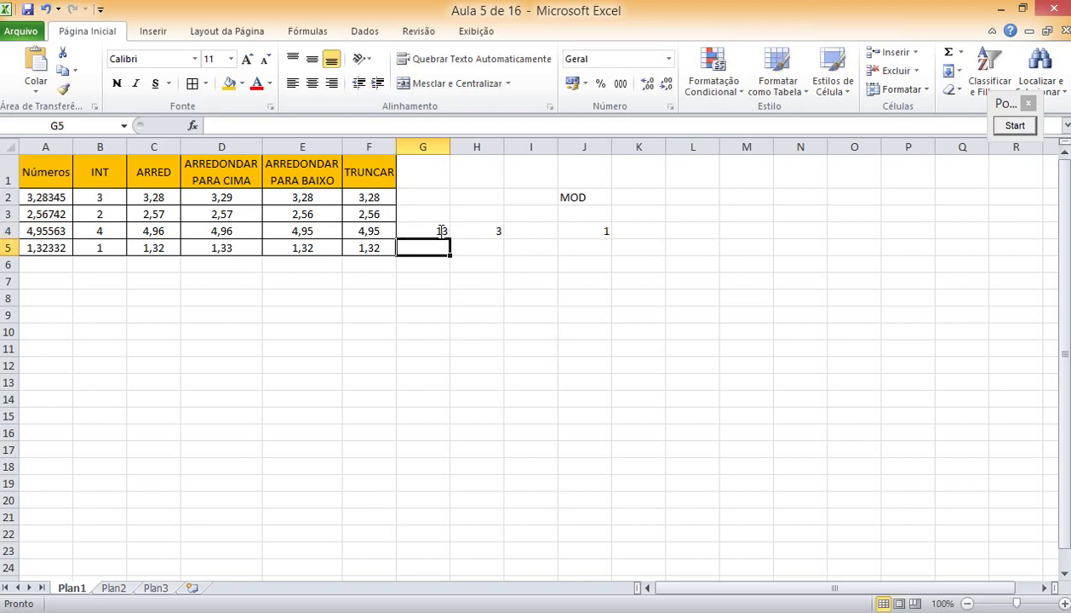
left_click(595, 231)
left_click(420, 229)
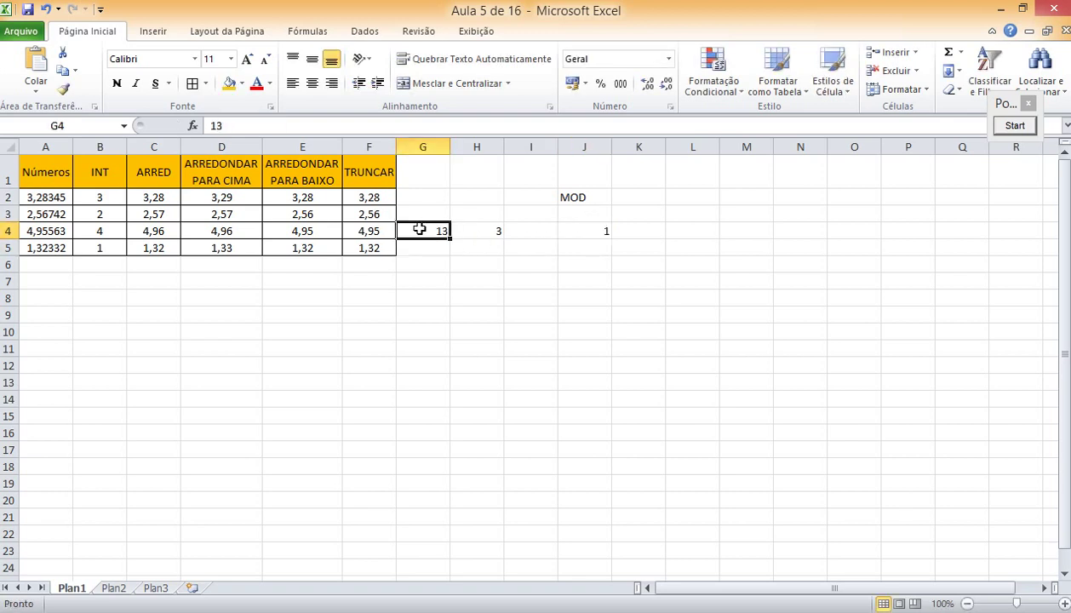
type("14")
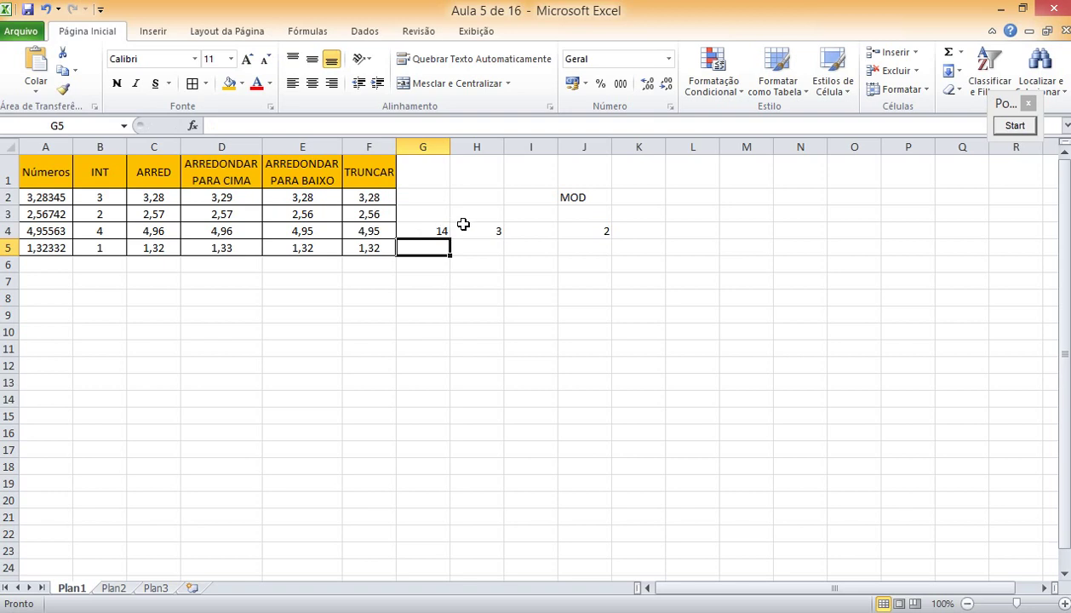
left_click(443, 231)
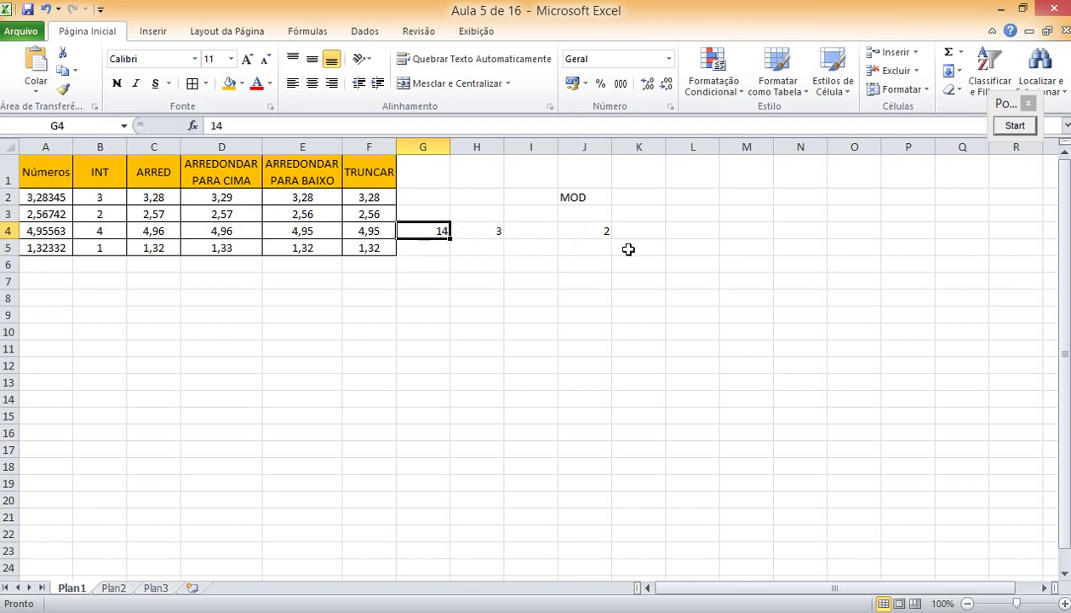
type("15")
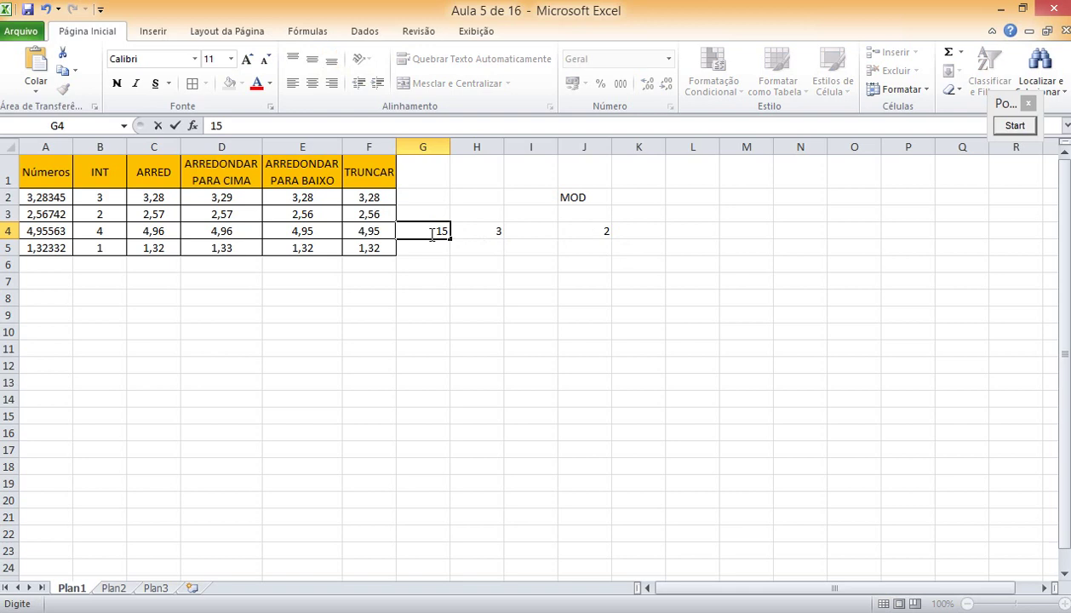
key("Return")
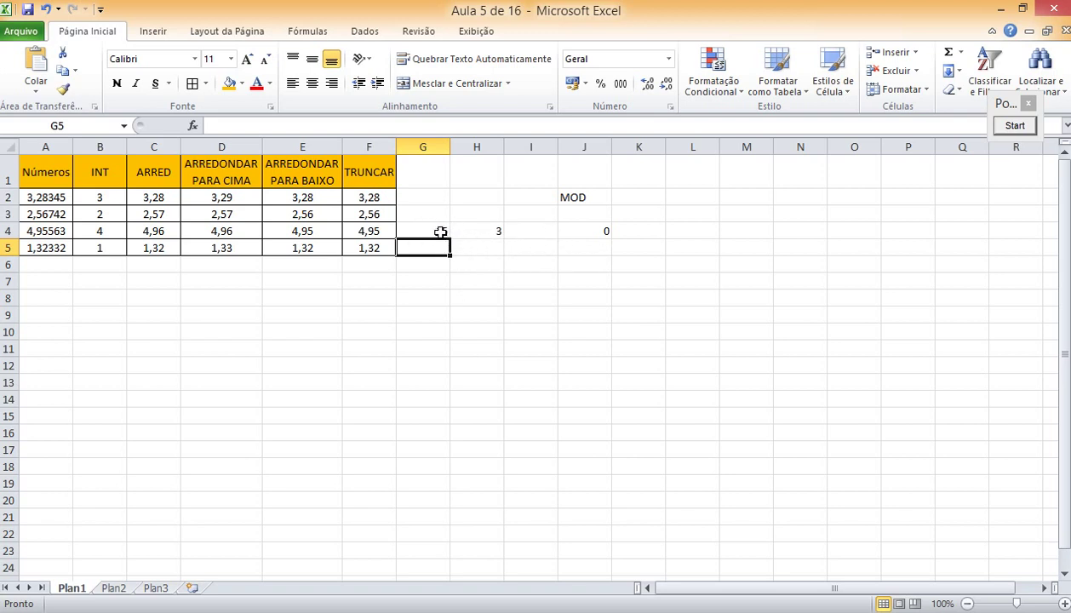
Step: Enter the formula =G4/H4 in cell J5 to show the plain division below the MOD formula
left_click(580, 232)
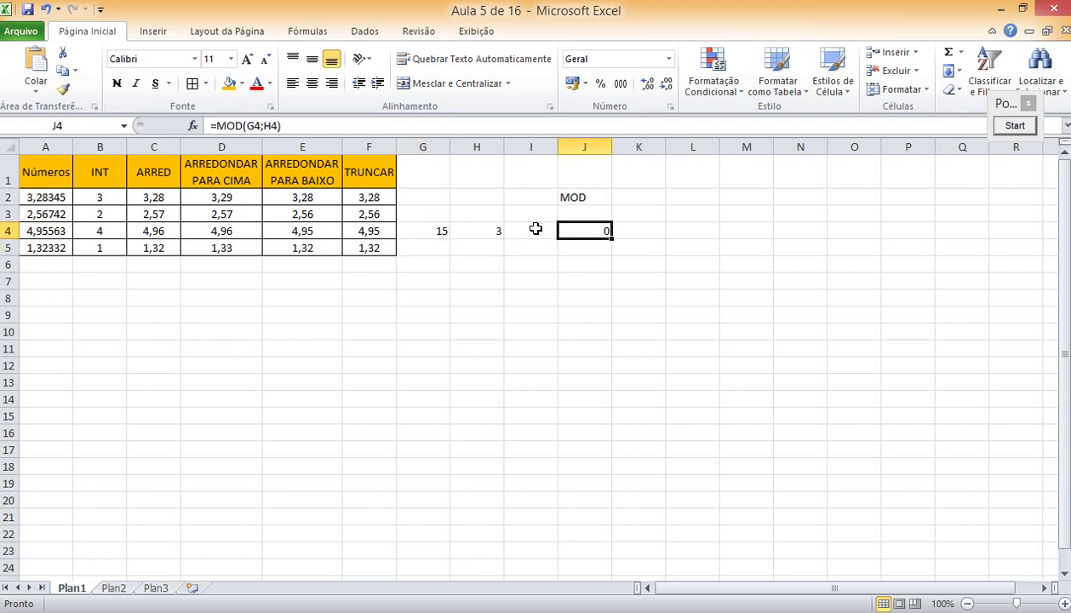
left_click(591, 251)
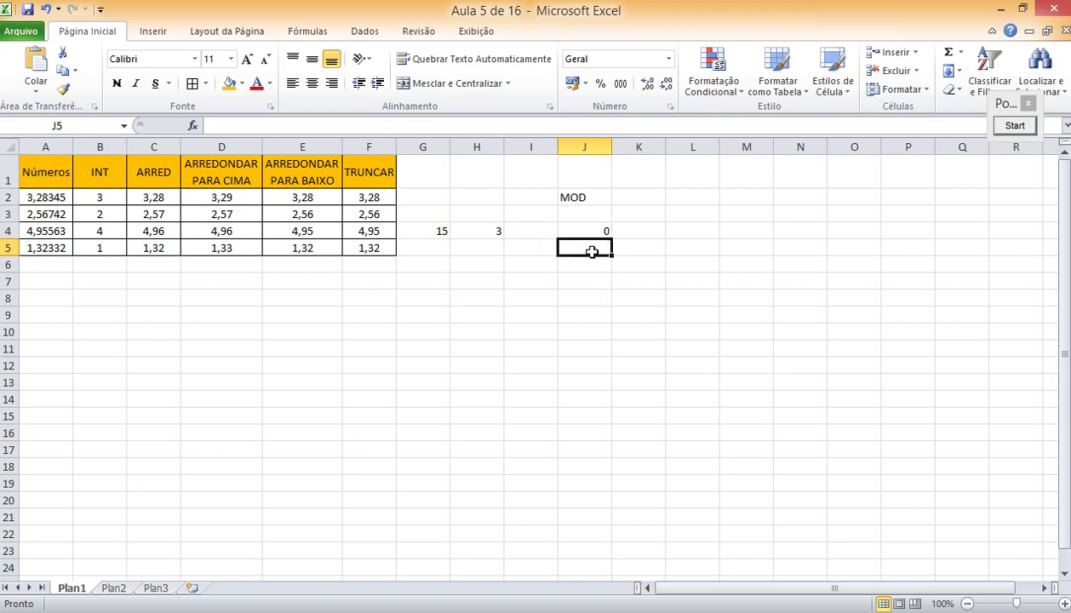
type("=")
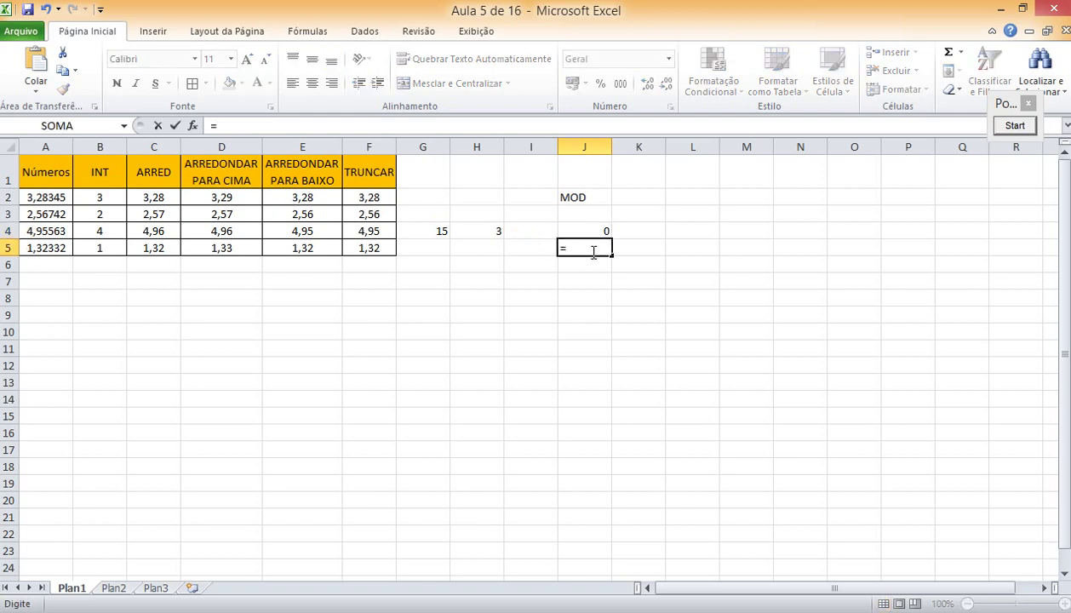
left_click(441, 230)
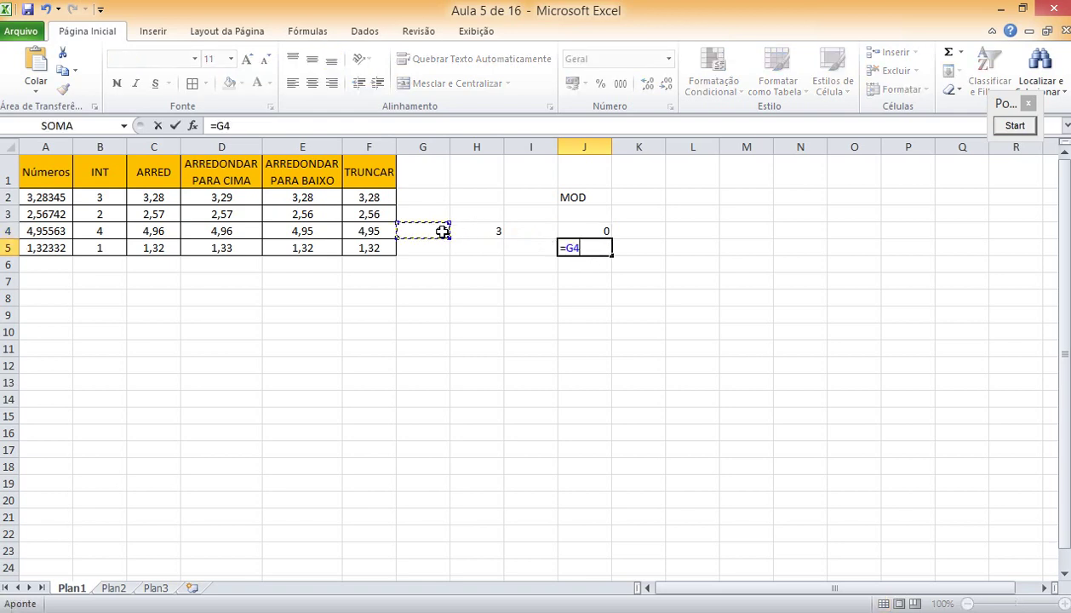
type("/")
left_click(486, 231)
key("Return")
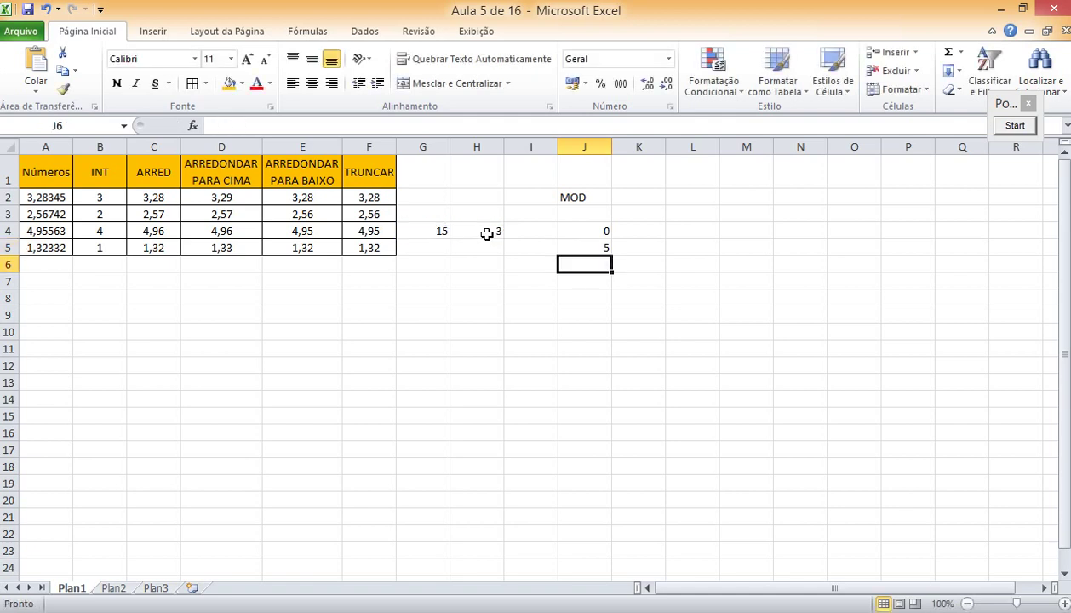
Step: Set the dividend in G4 to 14 to compare the division quotient with its remainder
left_click(574, 247)
left_click(440, 231)
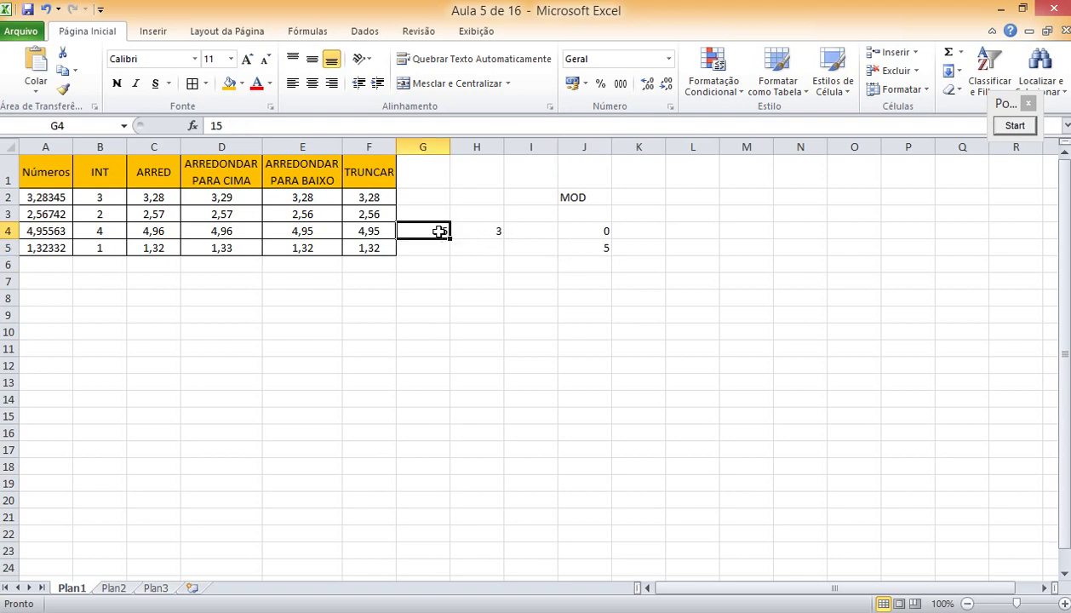
type("14")
key("Return")
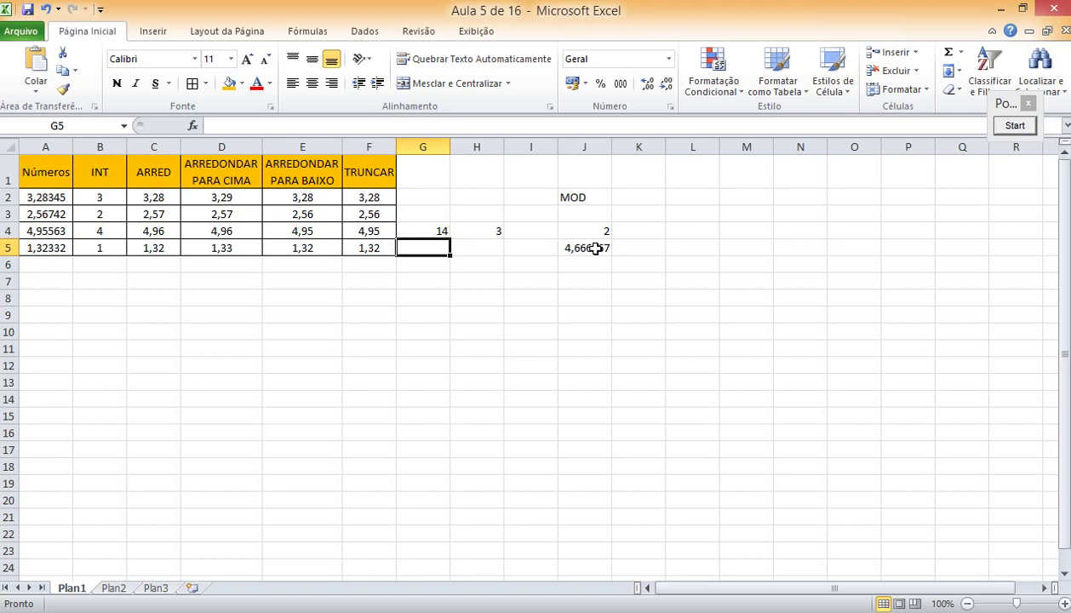
Step: Review the function headings in B1:F1 and the MOD example in G2:J5 by selecting each range
left_click(994, 107)
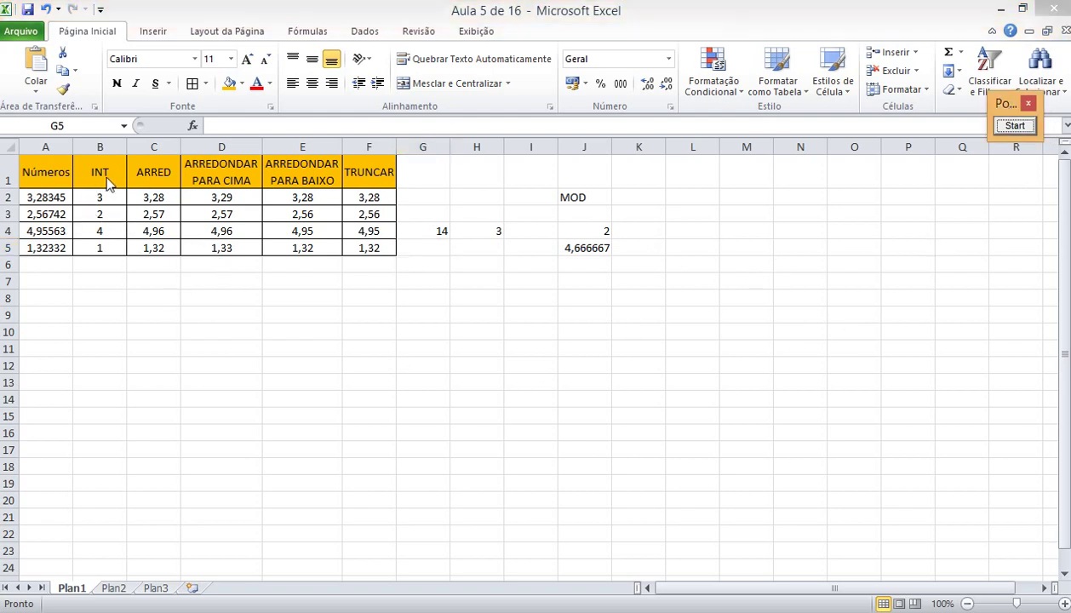
left_click_drag(109, 177, 365, 174)
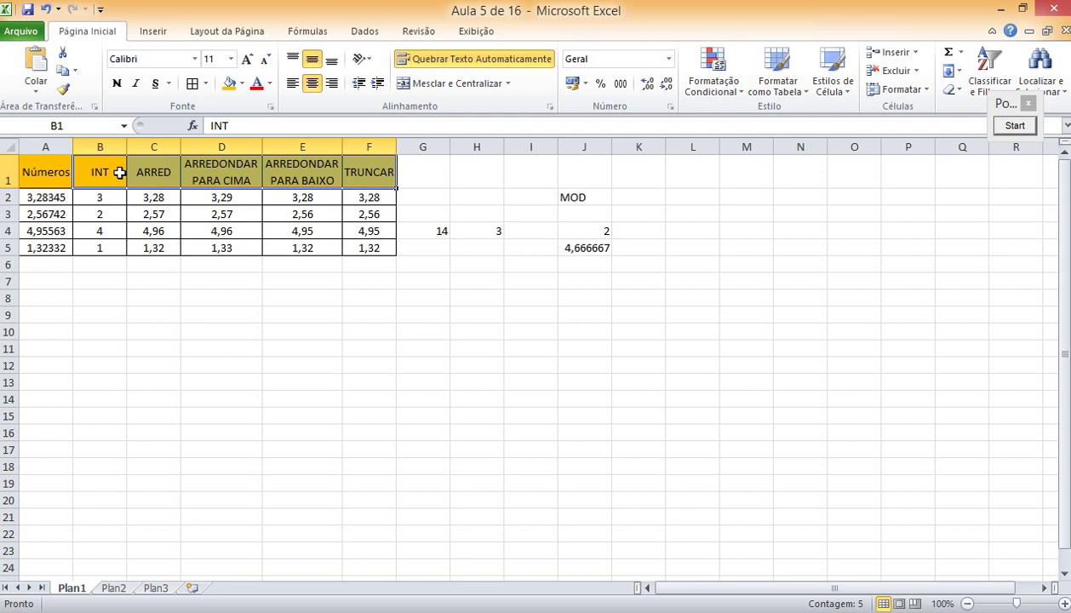
left_click(417, 277)
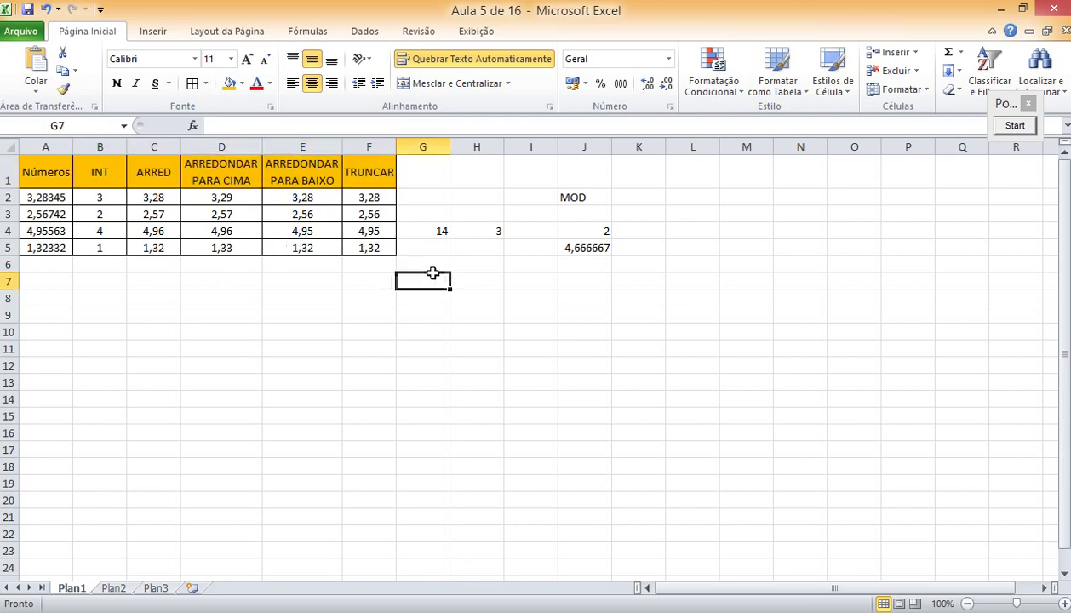
left_click_drag(437, 198, 574, 247)
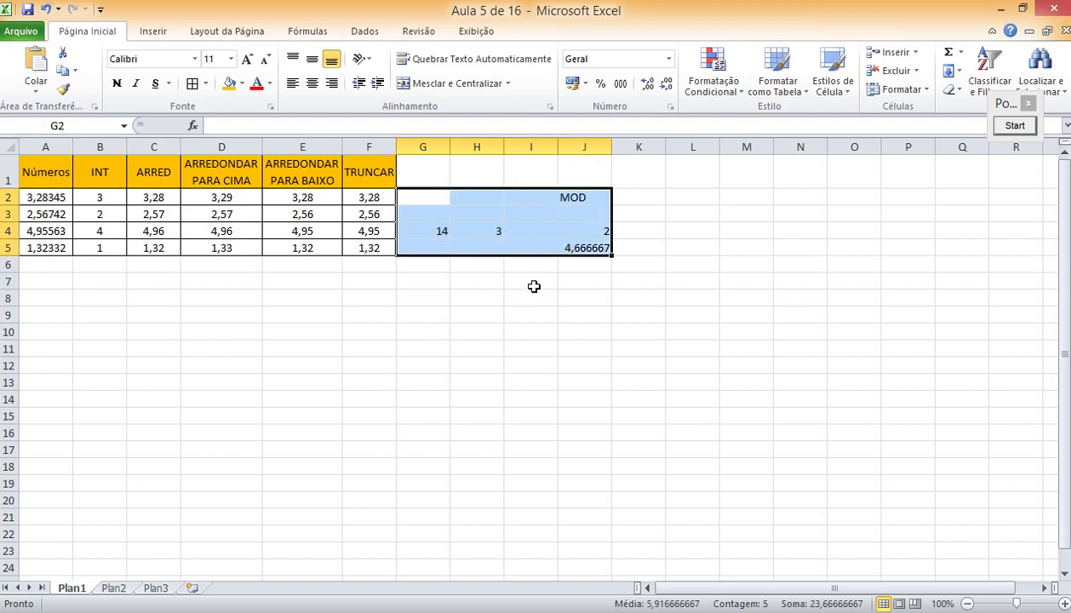
left_click(1002, 112)
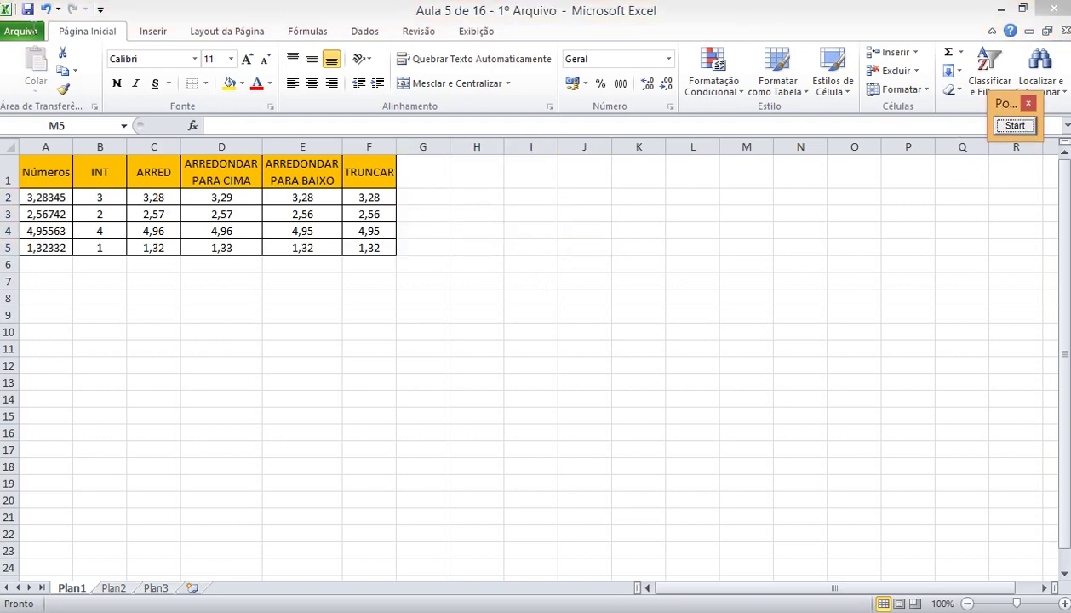
left_click(1015, 126)
left_click(20, 30)
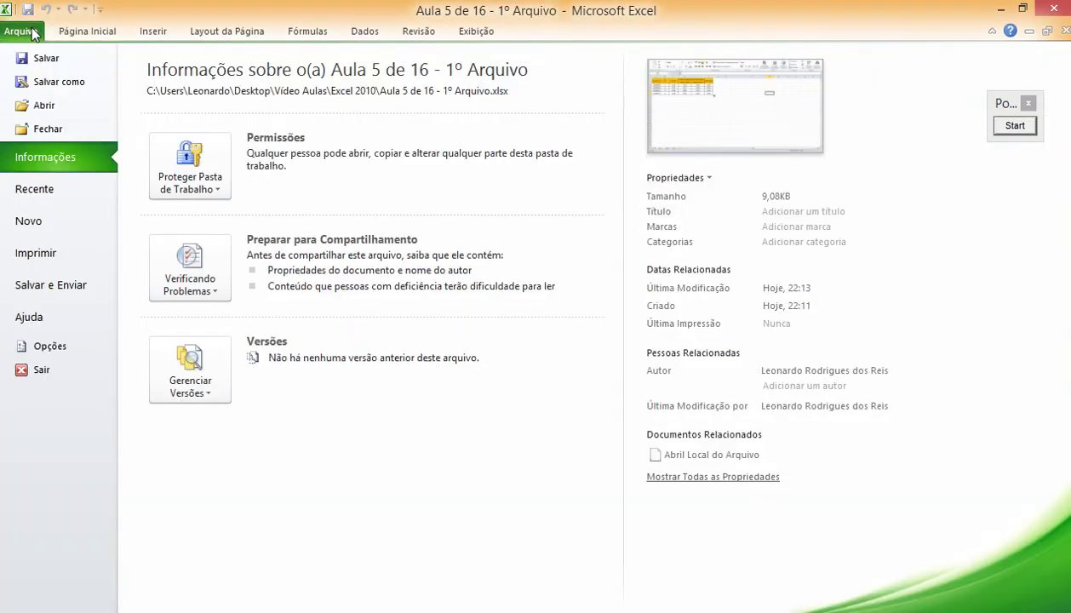
left_click(38, 80)
left_click(474, 396)
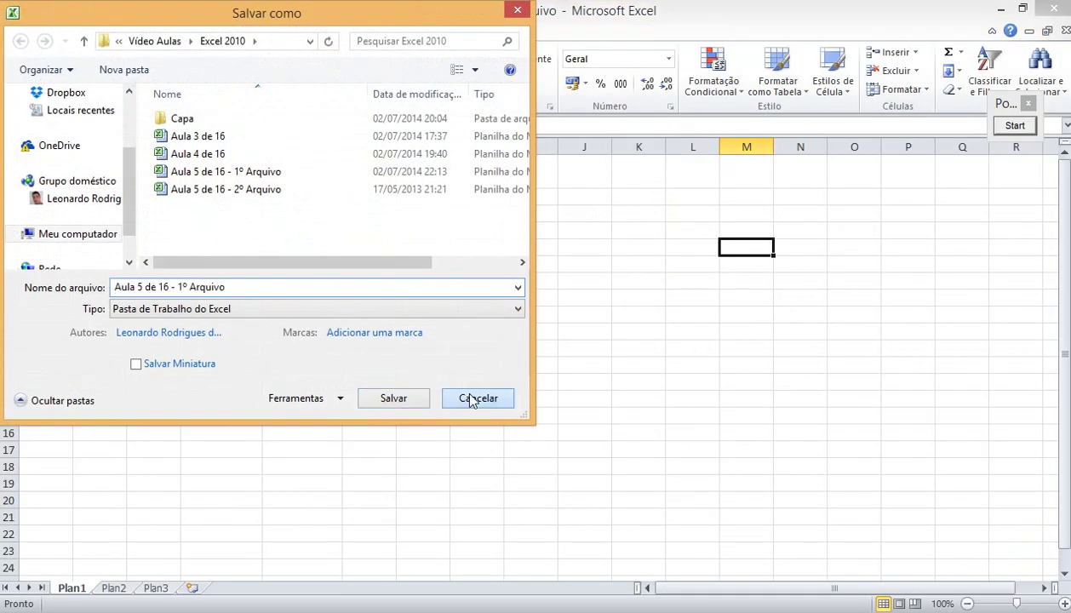
Step: Open the workbook "Aula 5 de 16 - 2º Arquivo" from the Excel 2010 folder
left_click(24, 31)
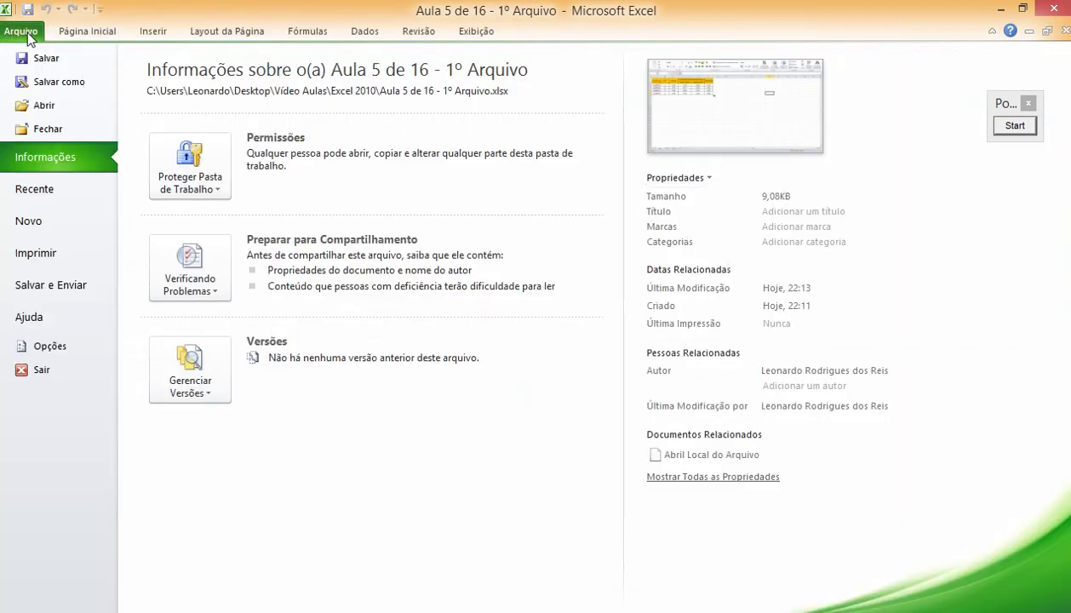
left_click(47, 107)
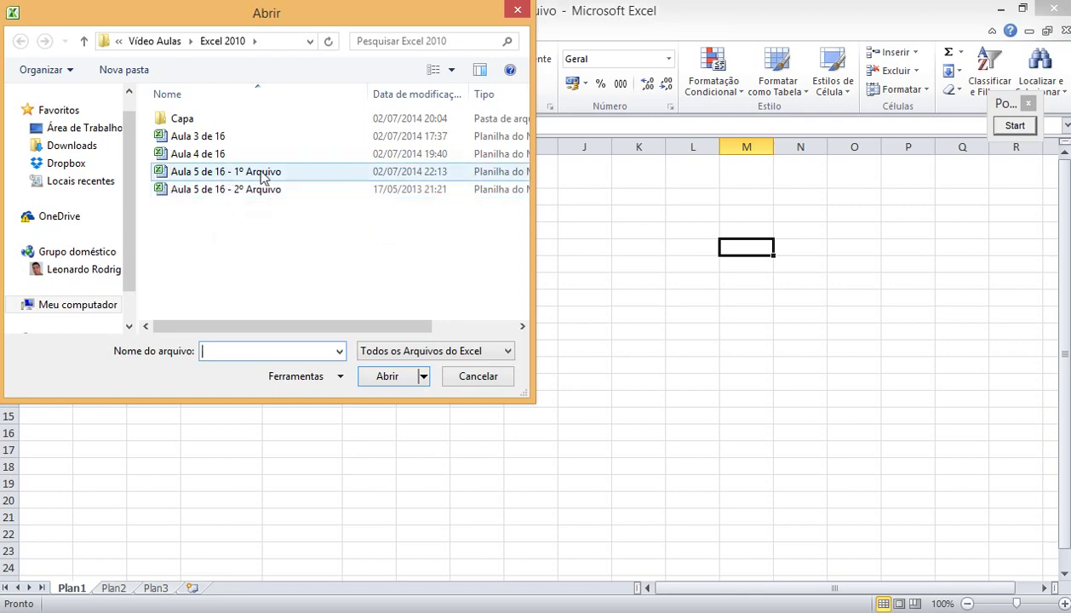
double_click(217, 191)
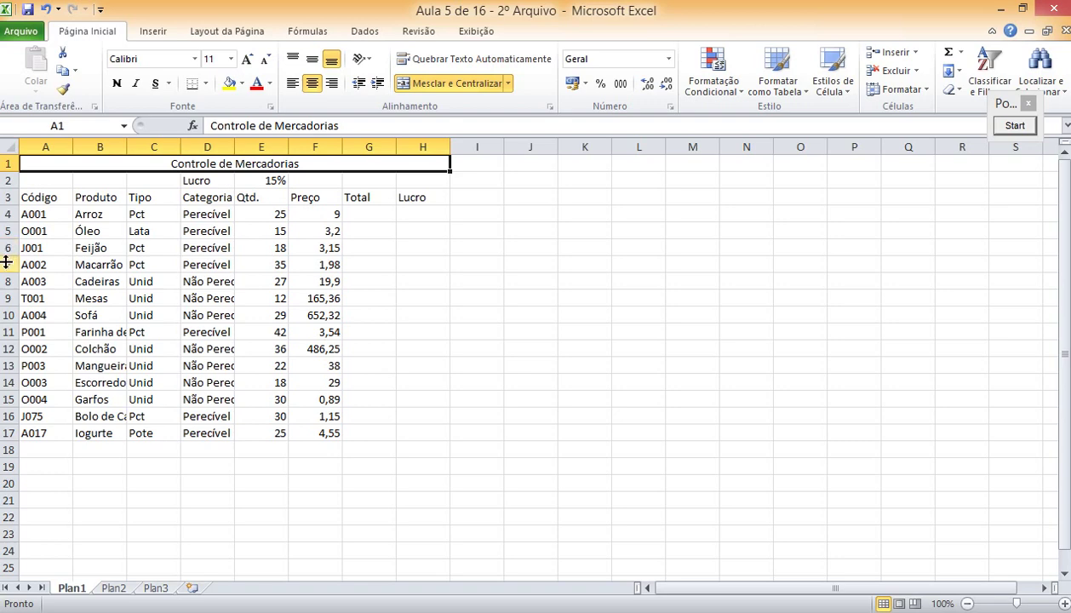
Step: Insert blank rows at rows 7, 11, 15 and 19 to split the merchandise list into groups
right_click(7, 264)
left_click(56, 372)
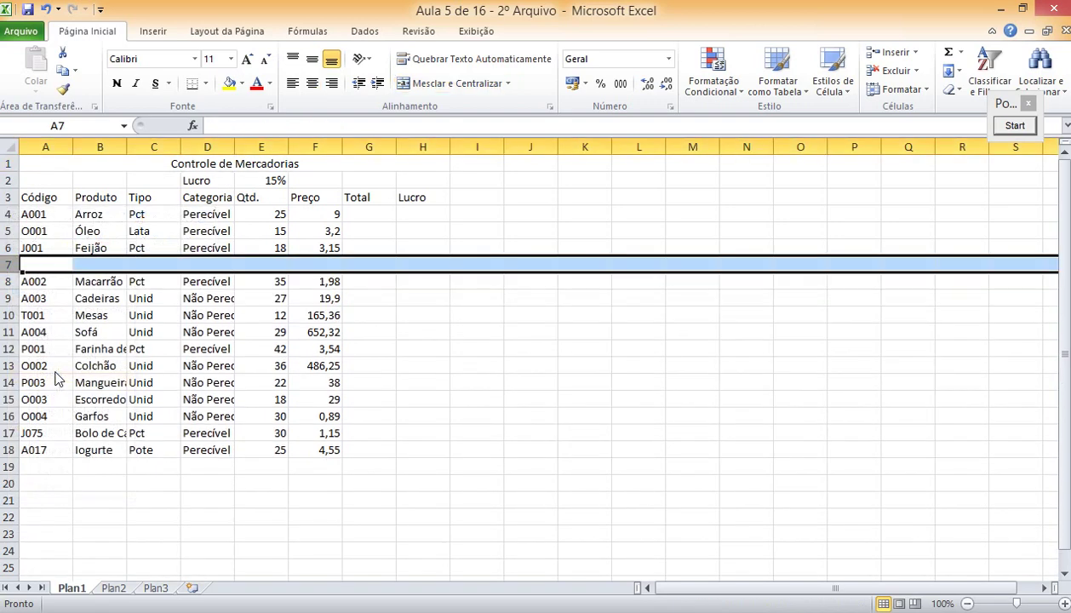
right_click(8, 331)
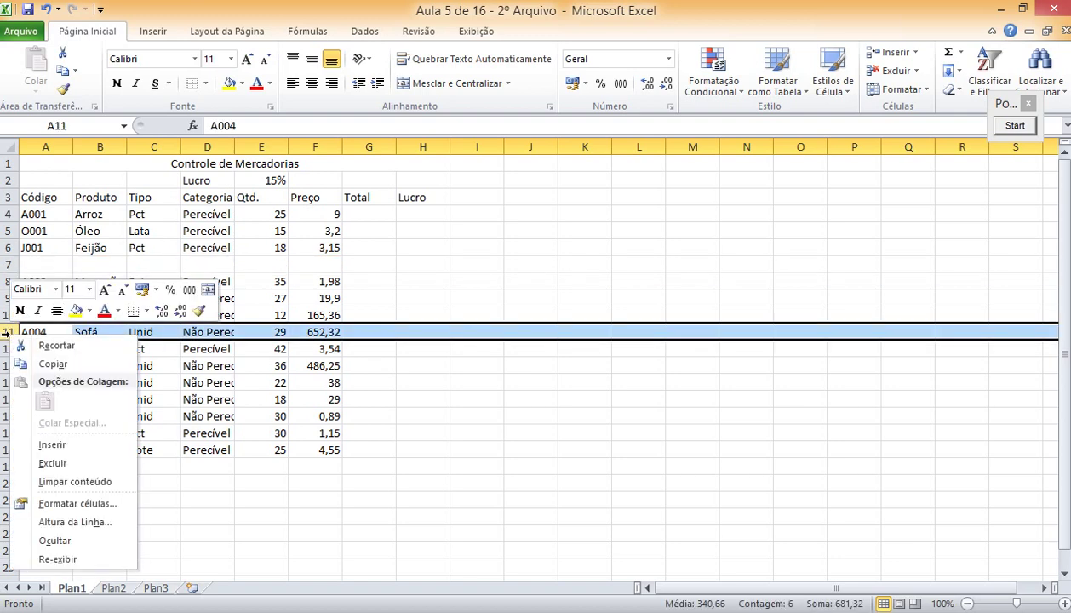
left_click(51, 443)
right_click(13, 398)
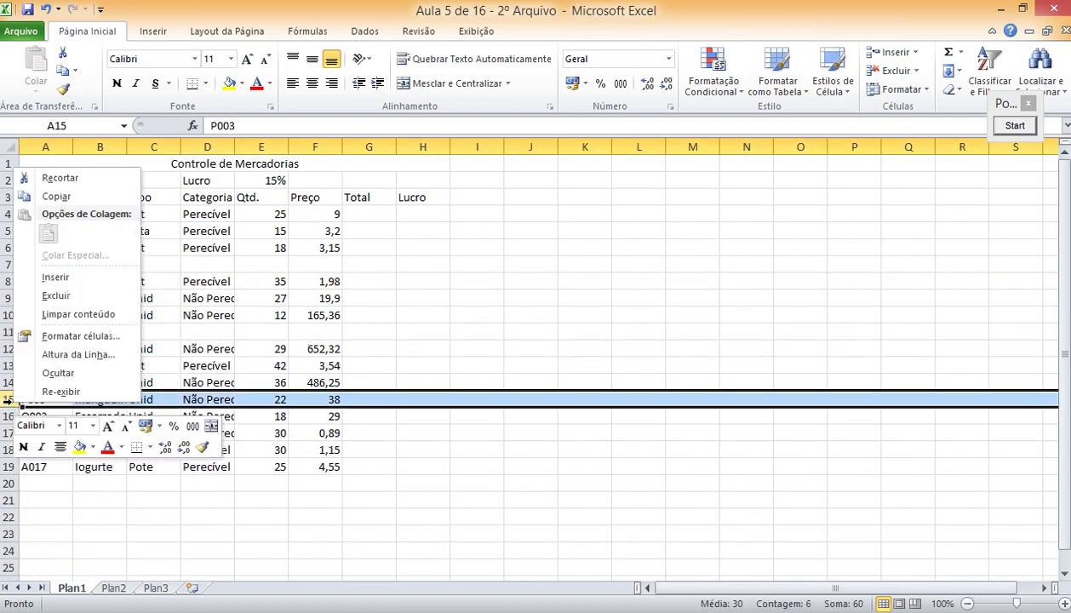
left_click(56, 279)
left_click(8, 466)
right_click(8, 466)
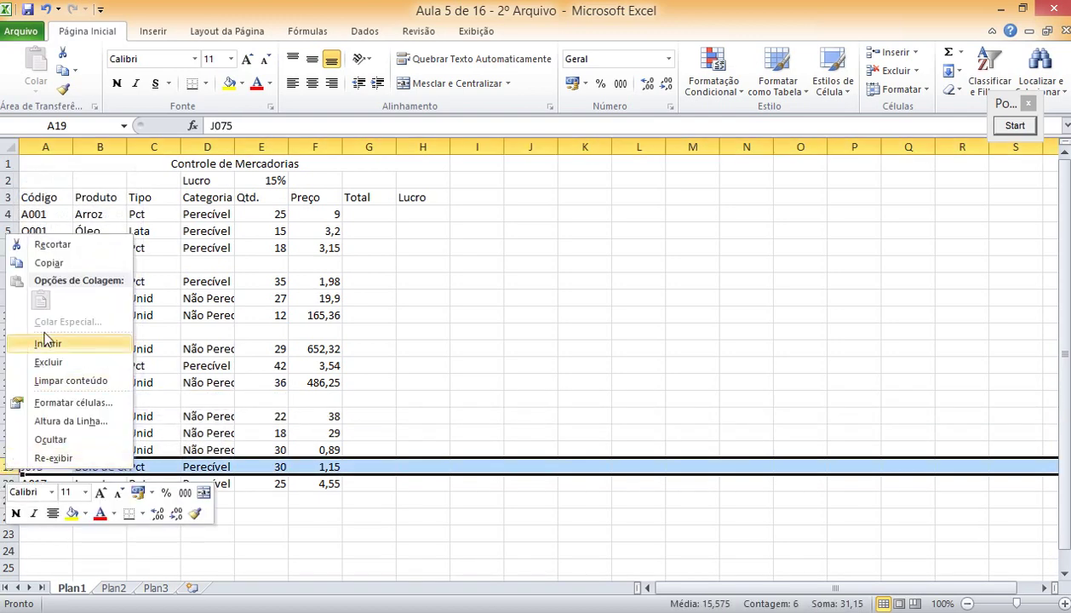
left_click(47, 340)
left_click(387, 515)
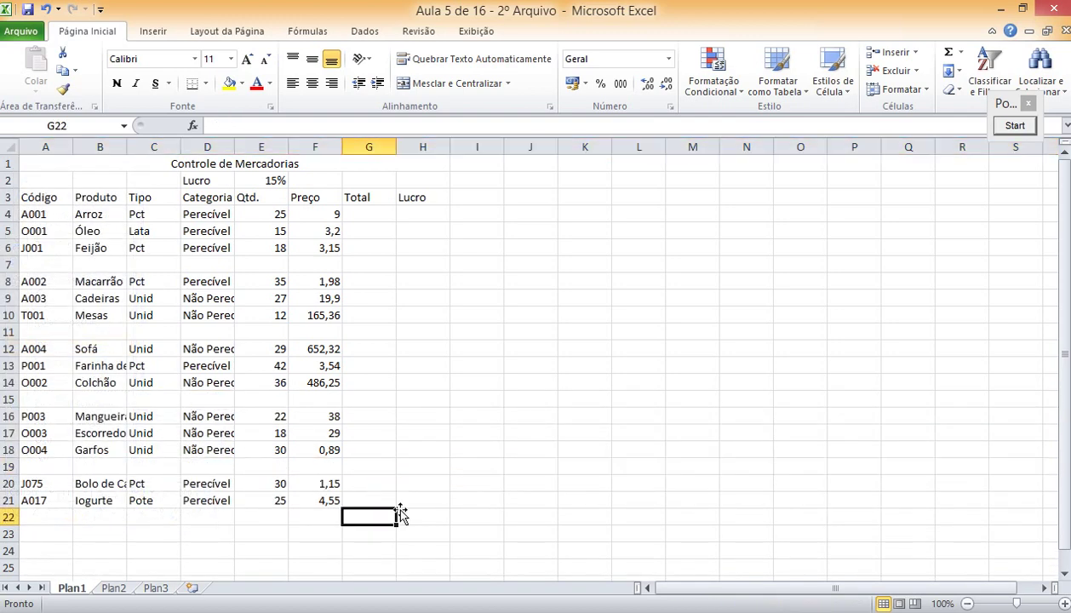
left_click(515, 446)
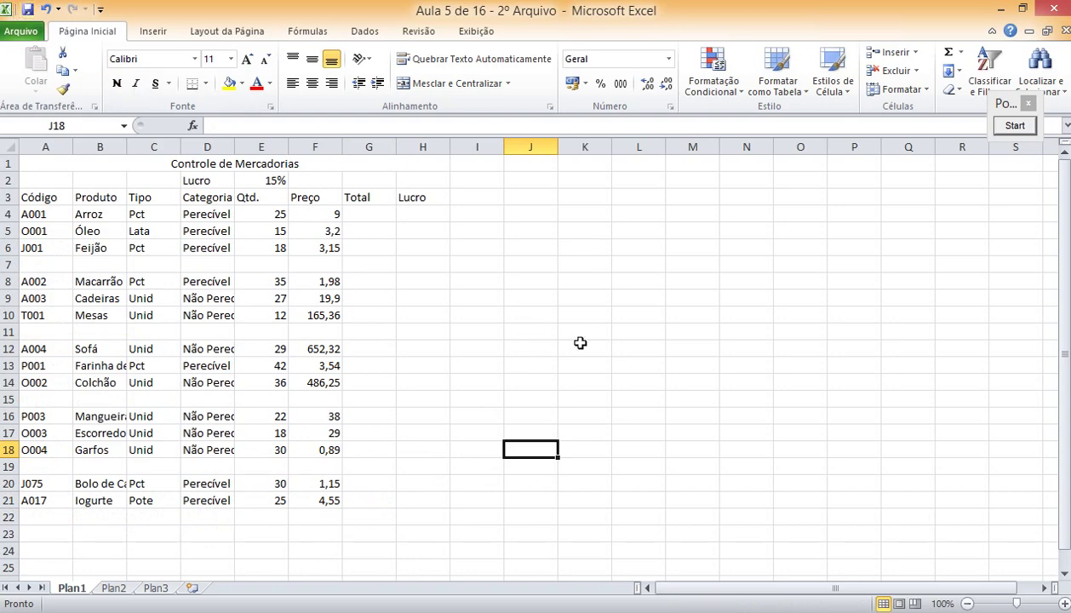
Step: Enter the heading "FUNÇÕES DE CONTAGEM" in cell L2
left_click(640, 179)
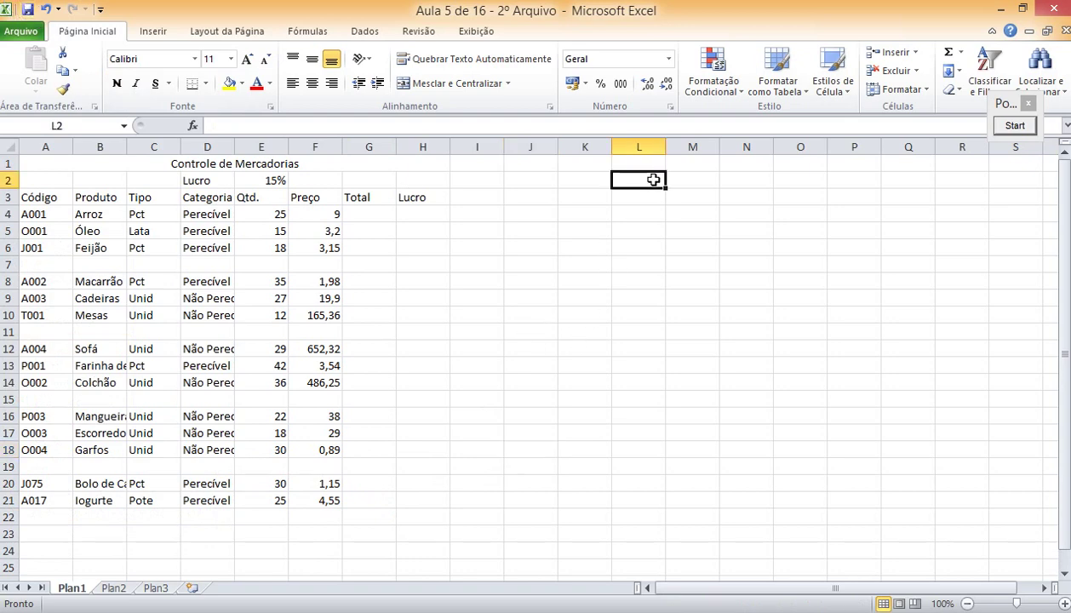
left_click(1015, 125)
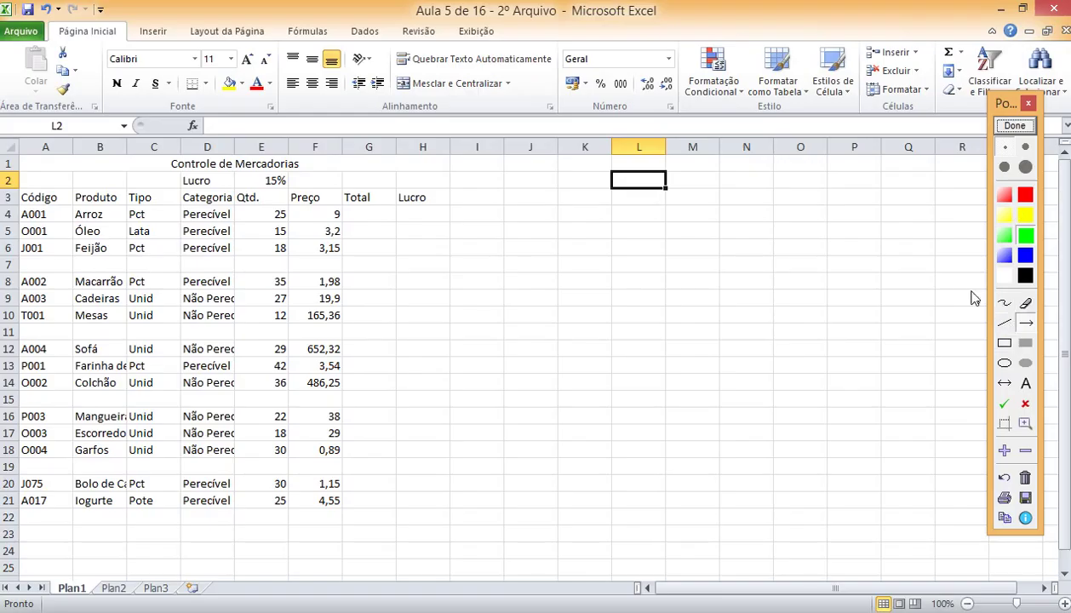
left_click(1015, 126)
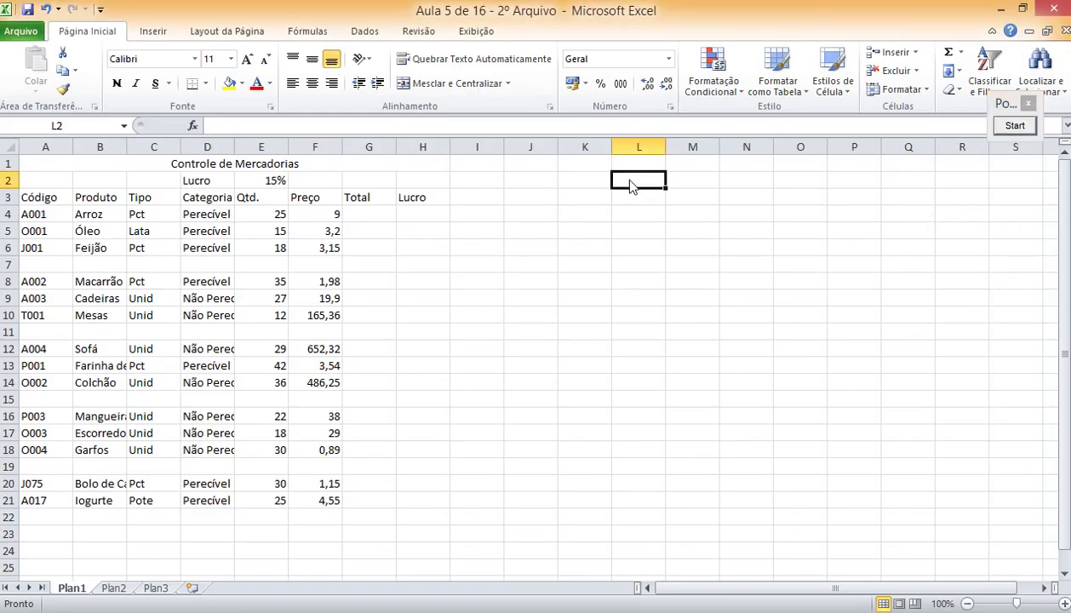
type("FUNÇÕES E")
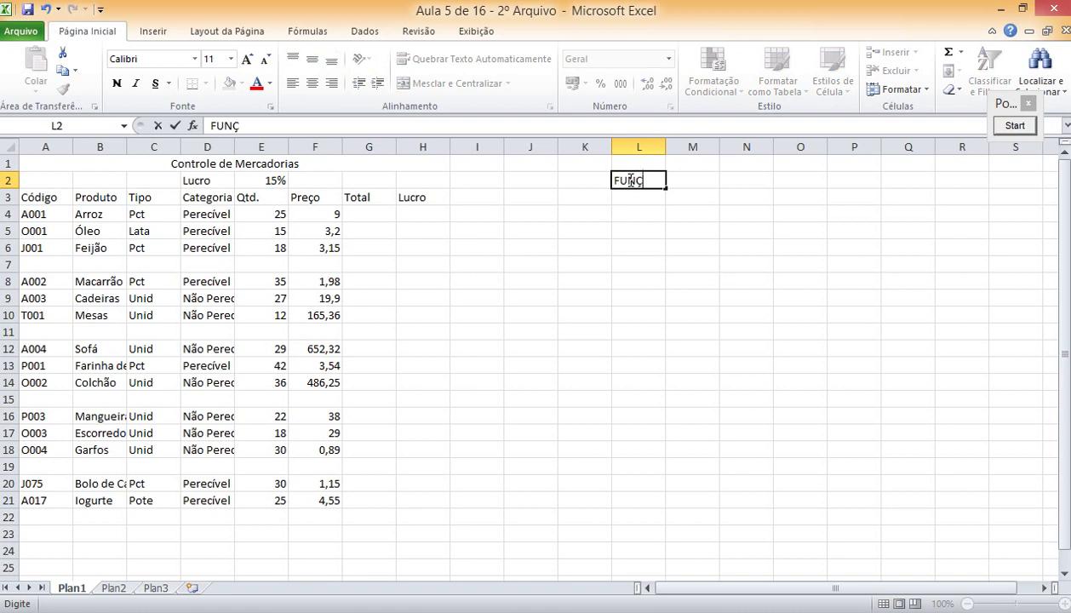
key("BackSpace")
type("ED")
key("BackSpace")
key("BackSpace")
type("DE CONTAGEM")
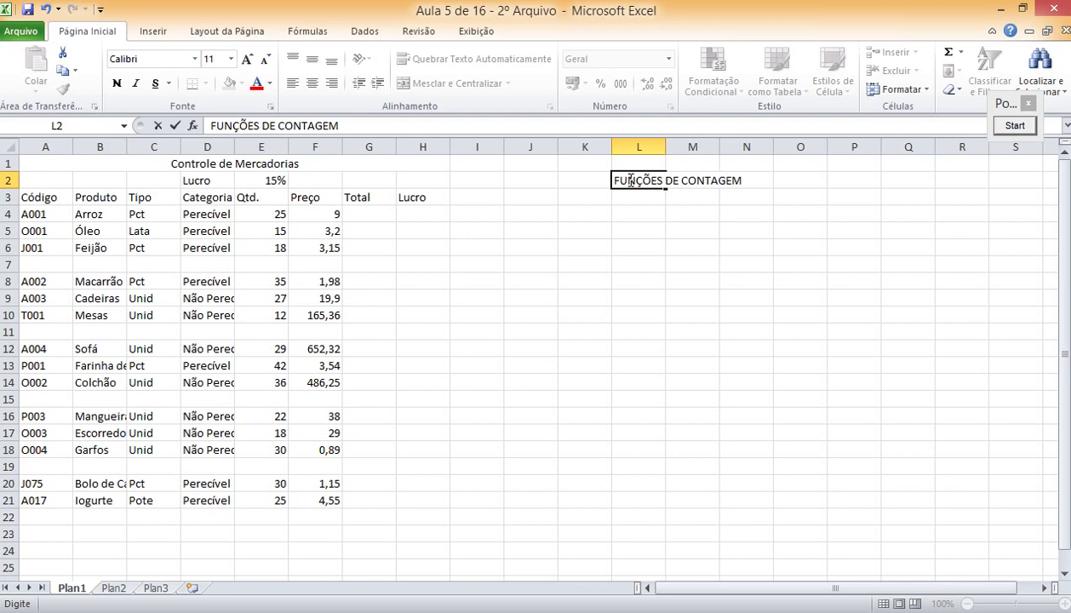
left_click(739, 264)
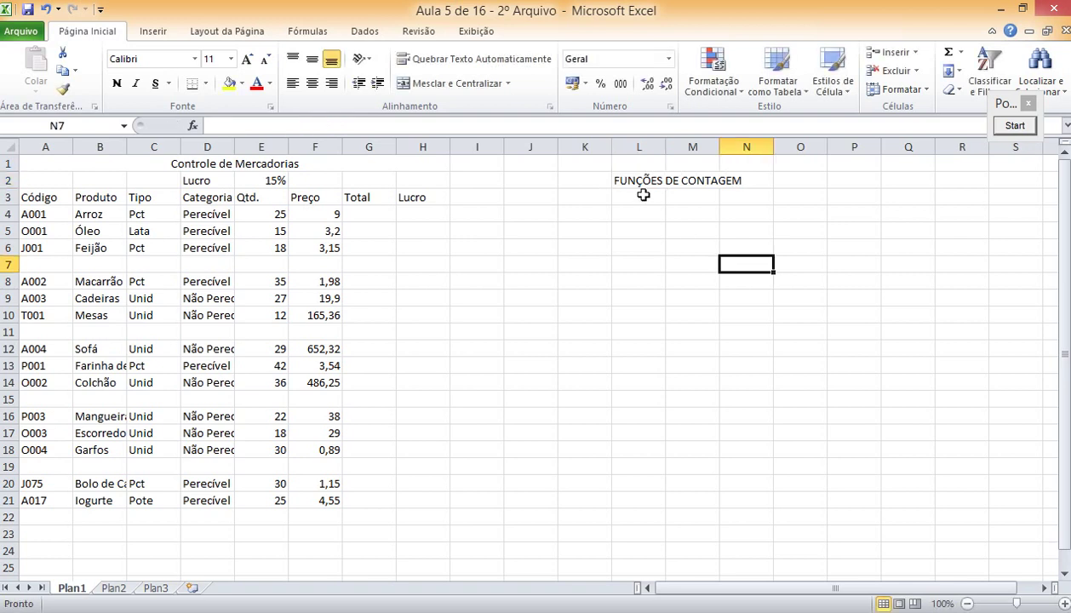
Step: Format the heading in L2 as bold with font size 22
left_click(640, 182)
left_click(231, 58)
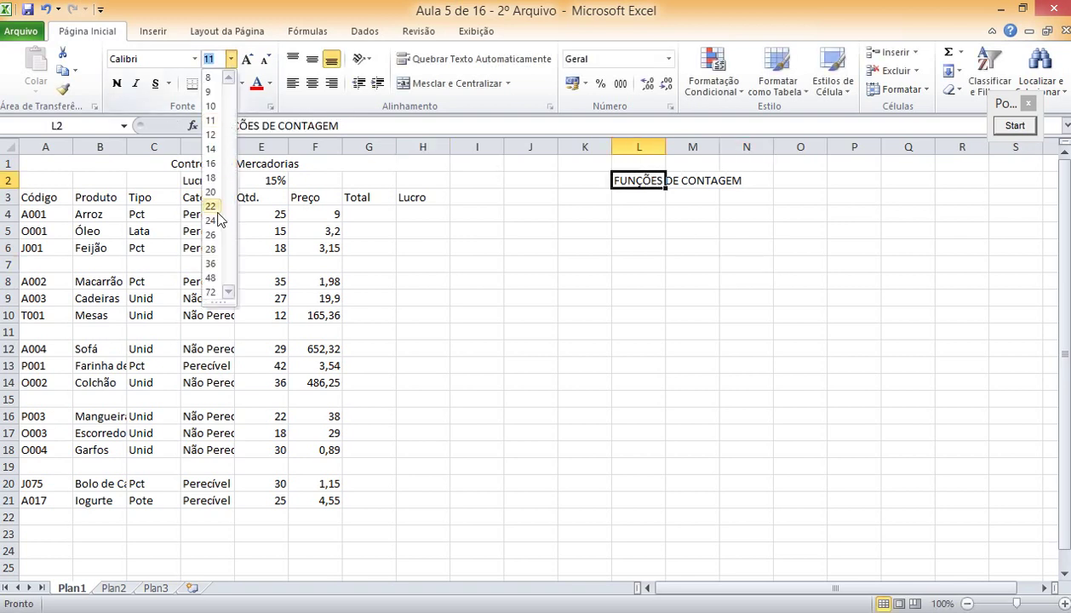
left_click(210, 206)
left_click(116, 83)
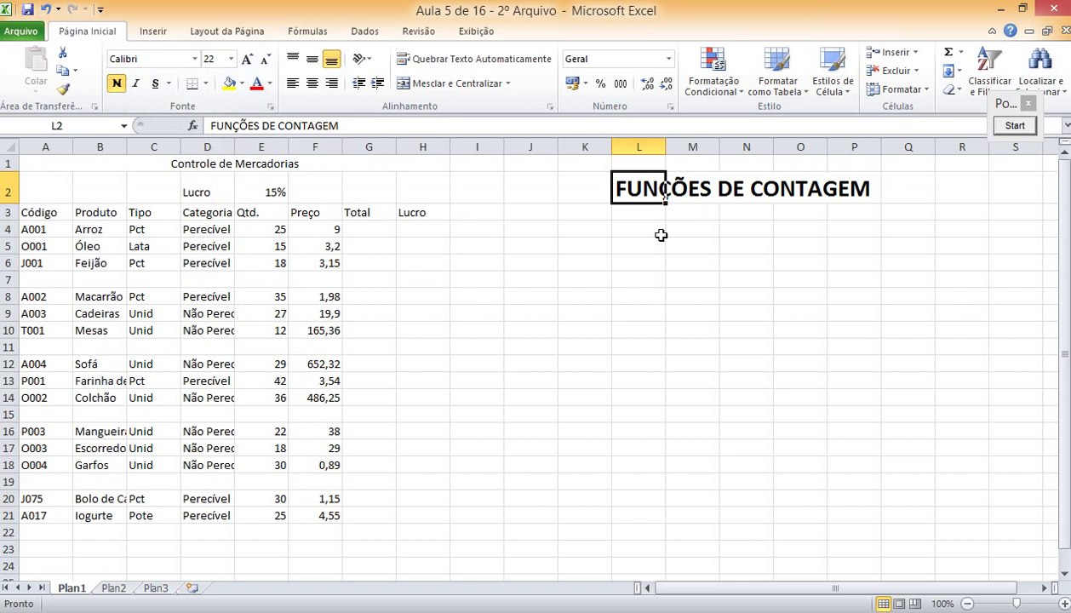
Step: Merge and centre the heading across L2:P3 and reduce the height of row 2
left_click_drag(640, 185, 853, 210)
left_click(430, 83)
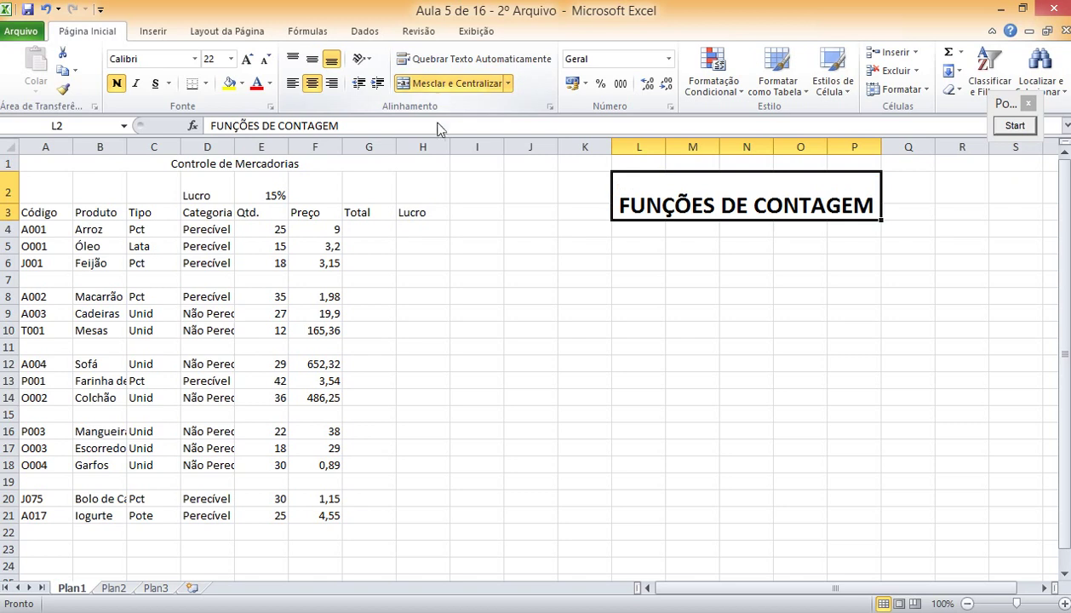
left_click_drag(10, 171, 7, 190)
left_click(584, 316)
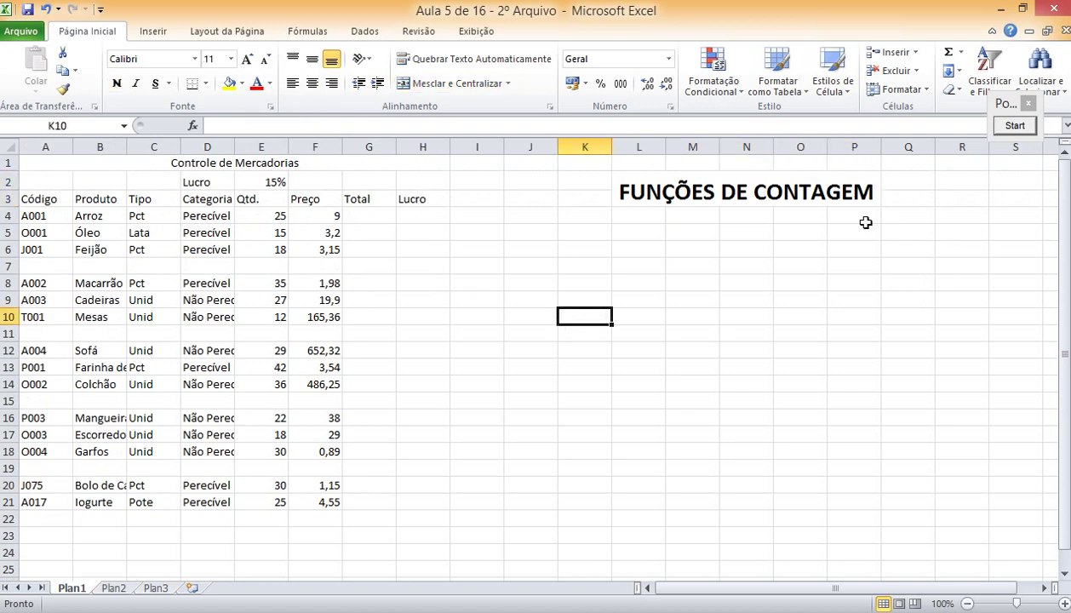
Step: Change the font colour of the merged "FUNÇÕES DE CONTAGEM" heading to red
left_click(668, 183)
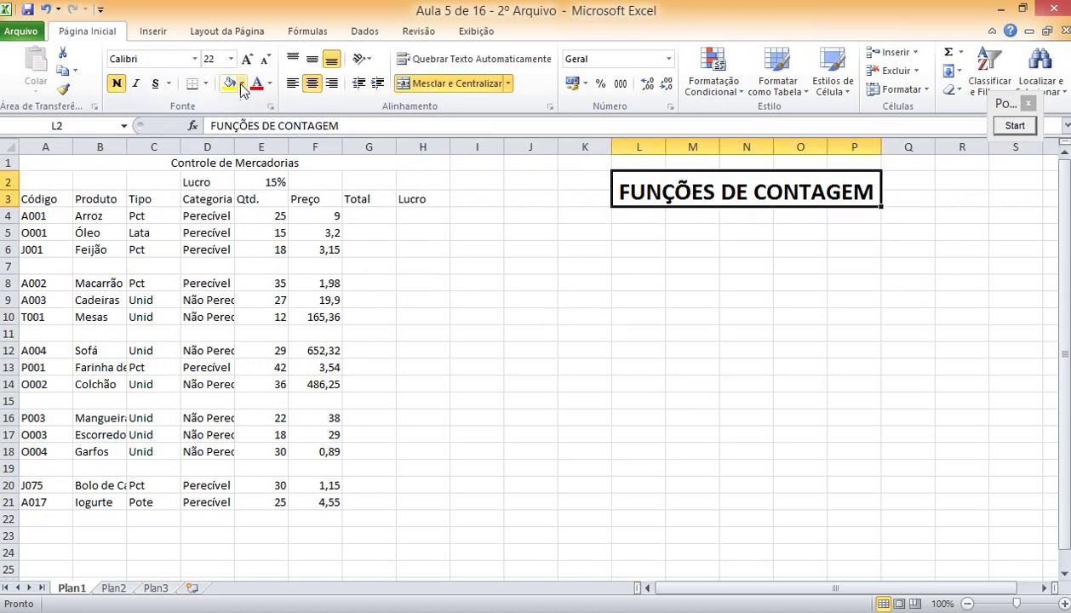
left_click(269, 83)
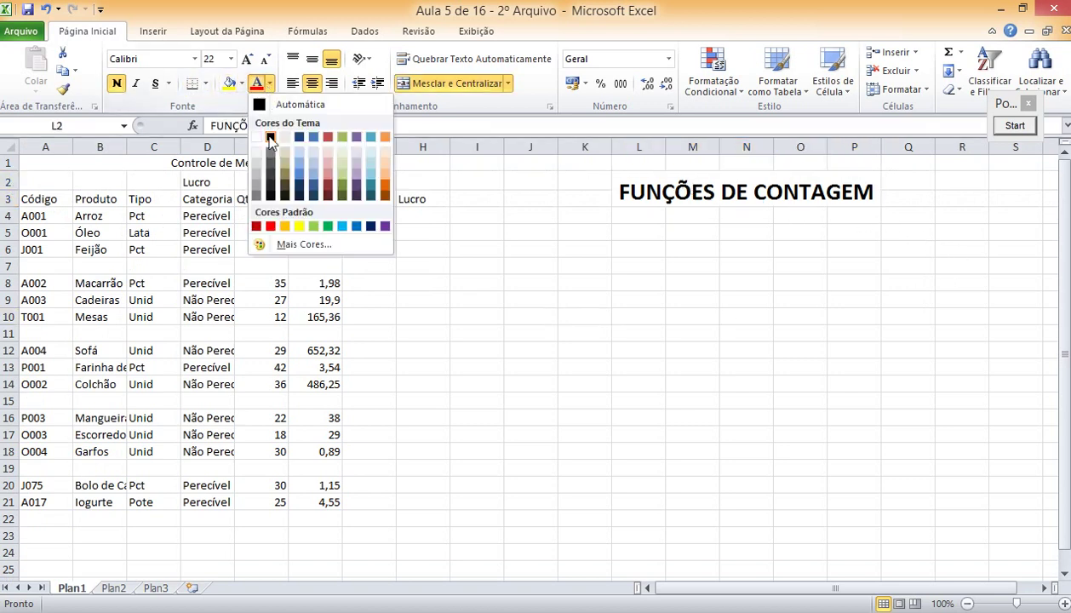
left_click(274, 227)
left_click(705, 284)
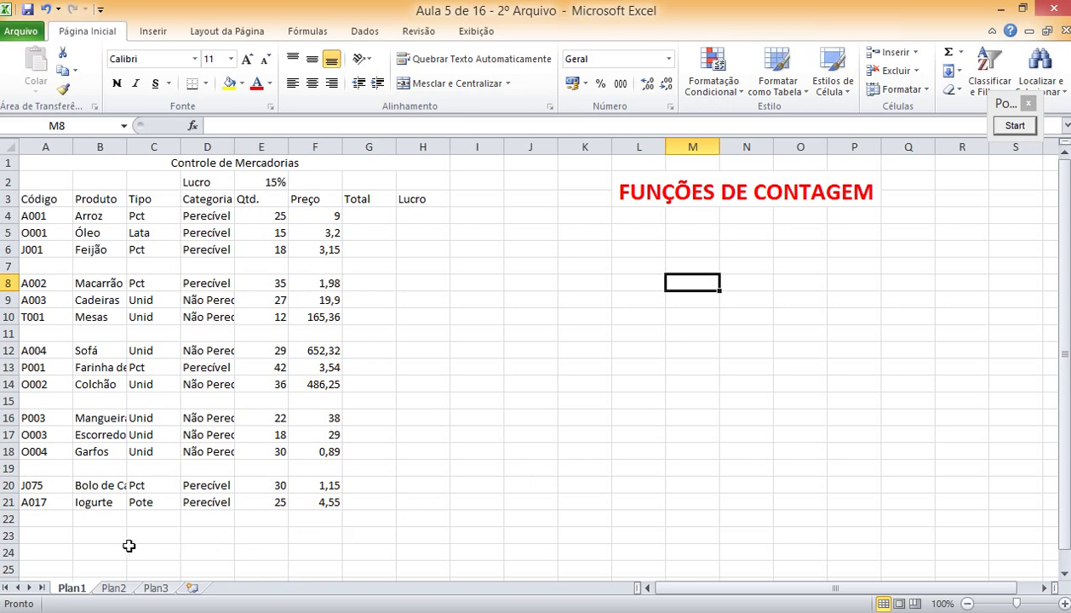
Step: Enter the label "Quantidade de Itens" in cell A23 below the merchandise list
left_click(67, 536)
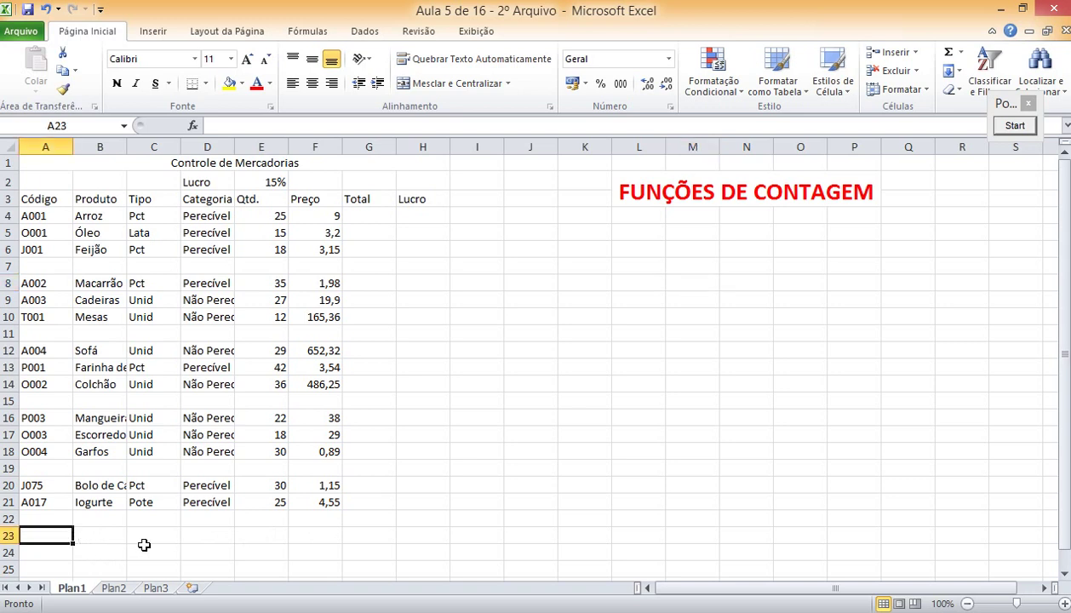
type("=co")
key("BackSpace")
key("BackSpace")
key("BackSpace")
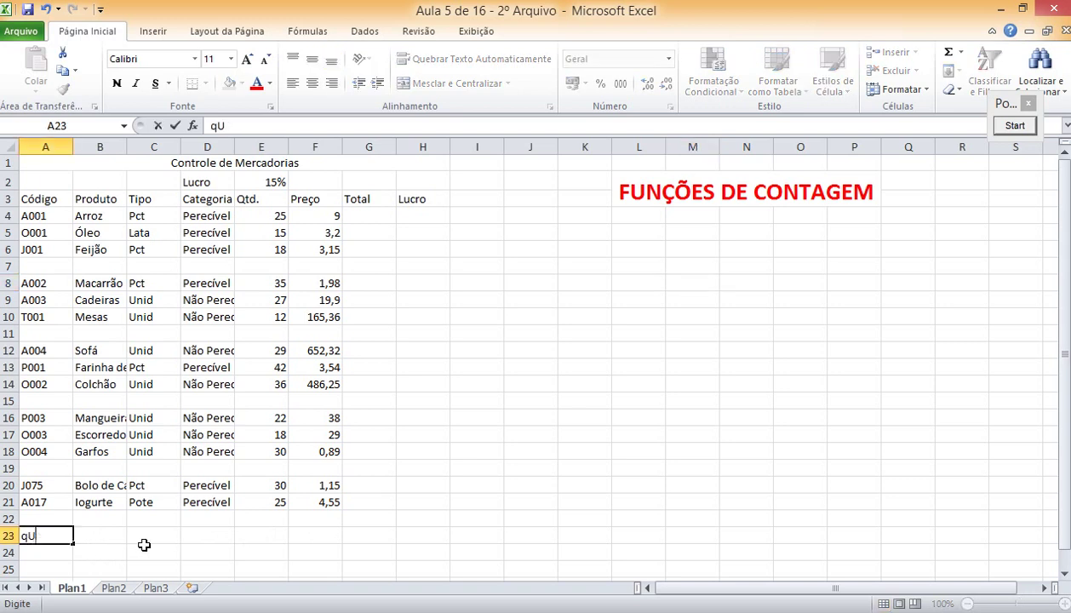
type("Quanti")
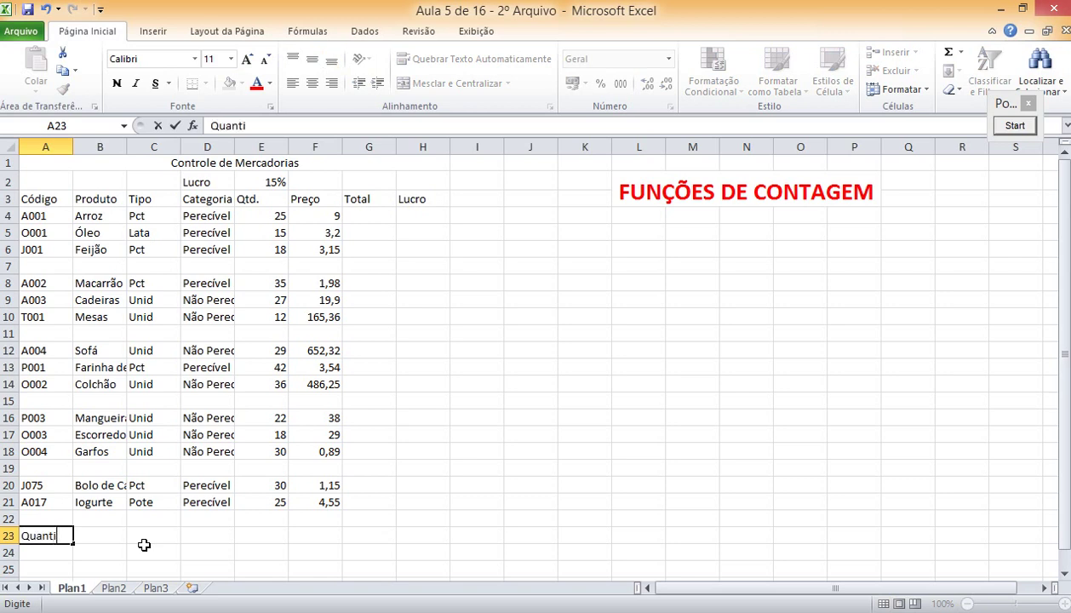
type("dae")
key("BackSpace")
type("de de ")
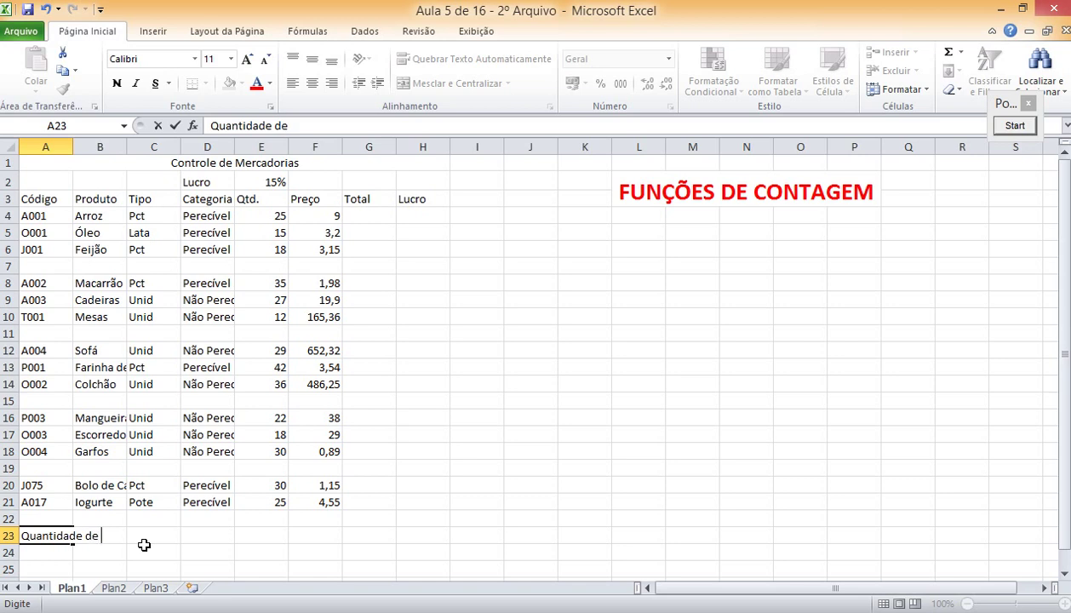
type("Inten")
key("BackSpace")
key("BackSpace")
type("tens")
Step: Enter the formula =CONT.NÚM(E4:E21) in cell C23 to count the numeric entries in the Qtd. column
left_click(144, 544)
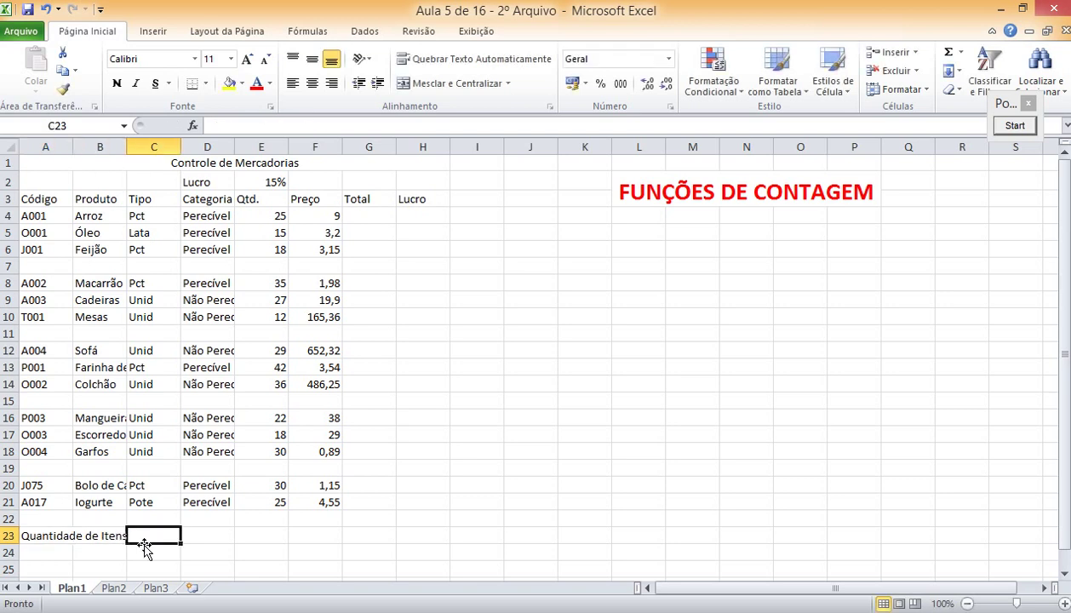
type("=cont")
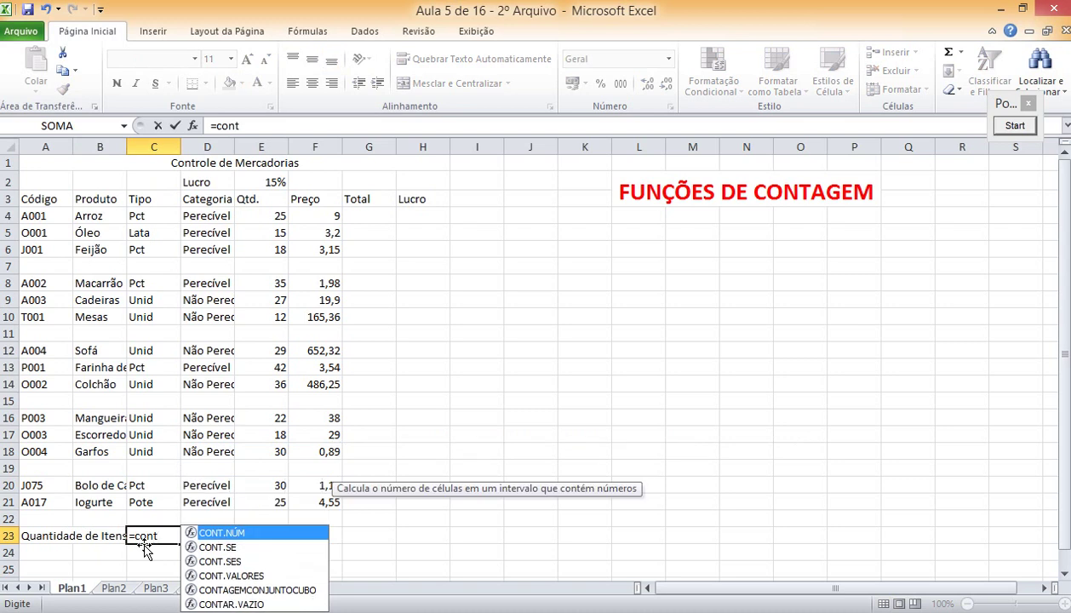
type(".núm")
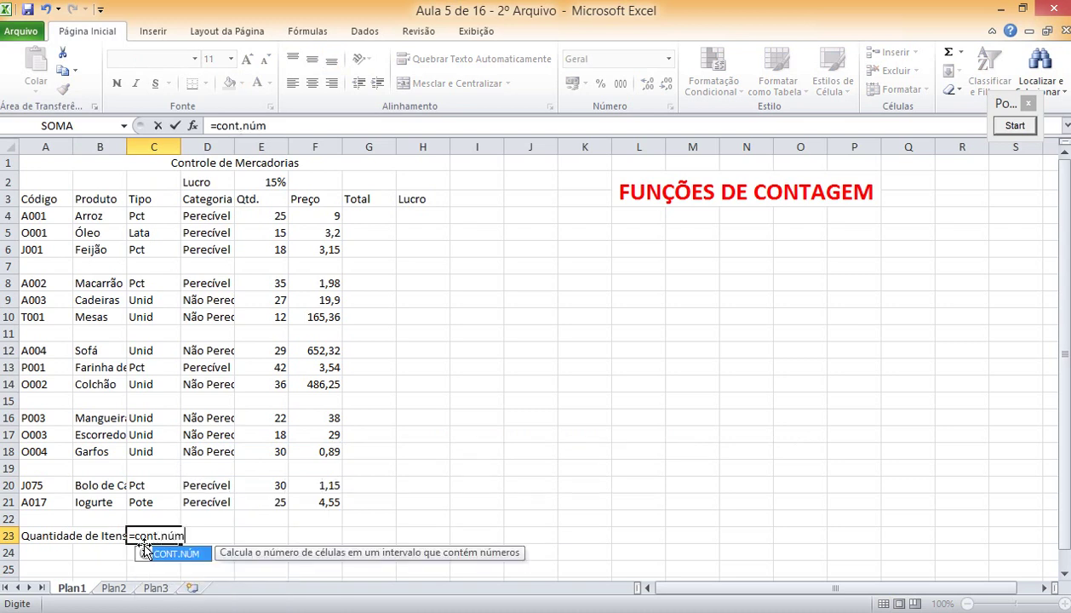
type("(")
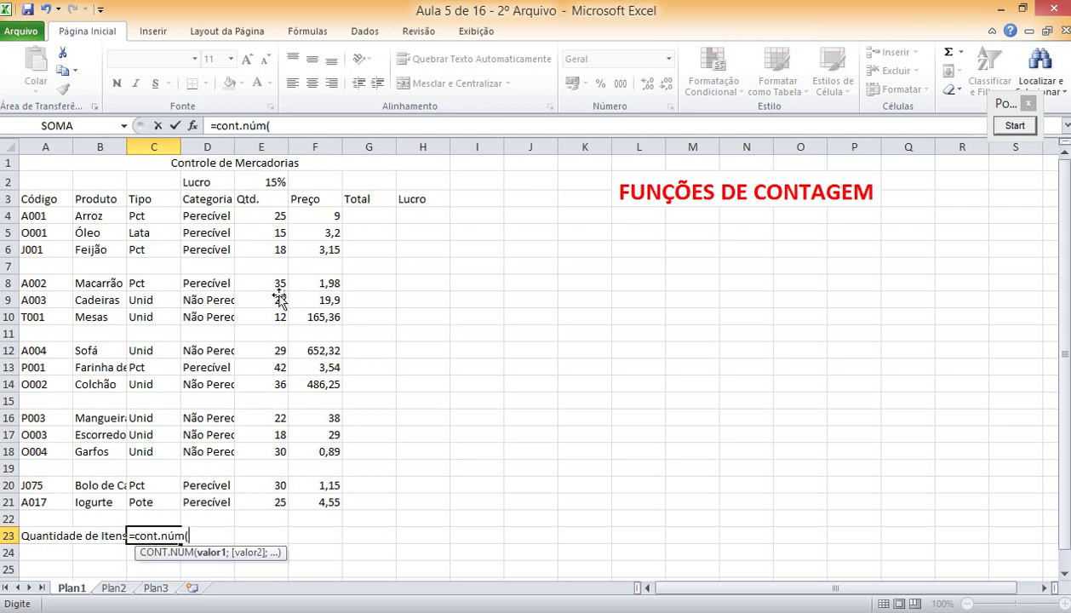
left_click(273, 219)
left_click_drag(272, 220, 246, 500)
type(")")
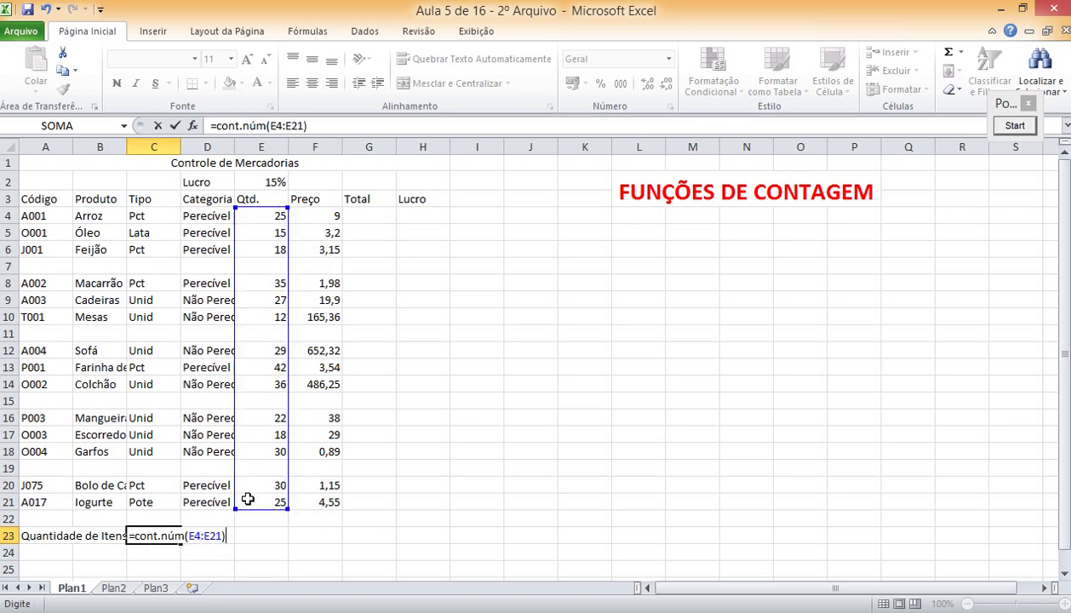
key("ctrl+Return")
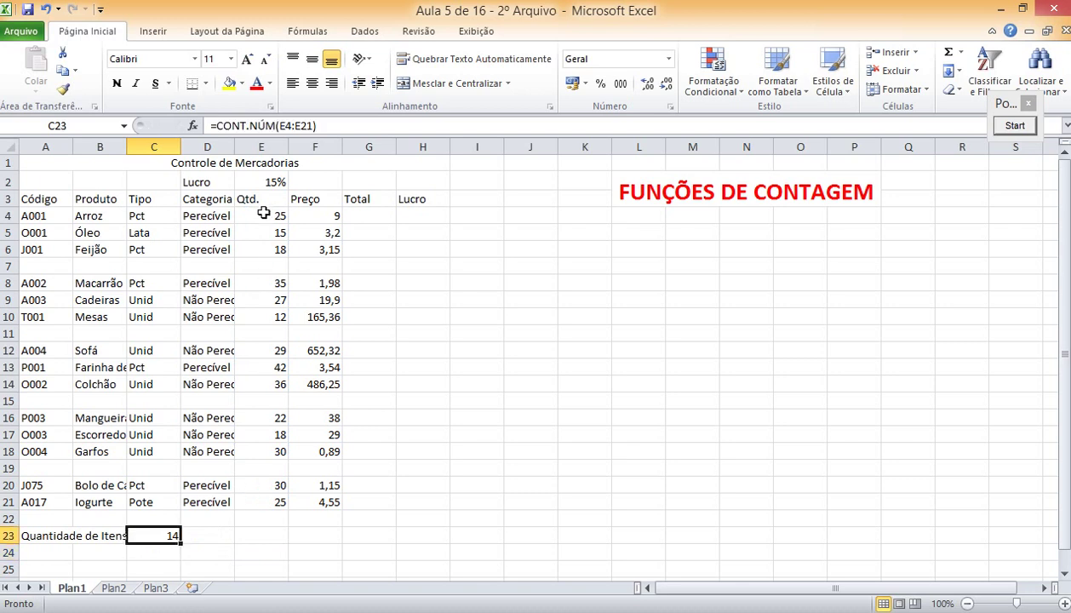
Step: Examine the Qtd. values in E4:E21, first as a whole range and one cell at a time
left_click_drag(264, 213, 253, 503)
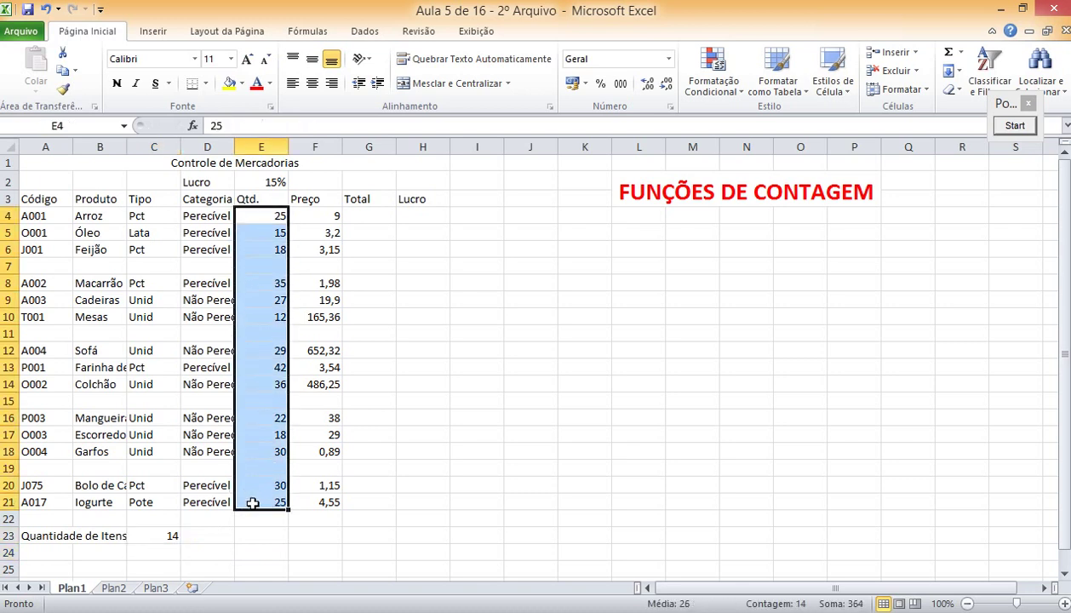
left_click(351, 442)
left_click(272, 215)
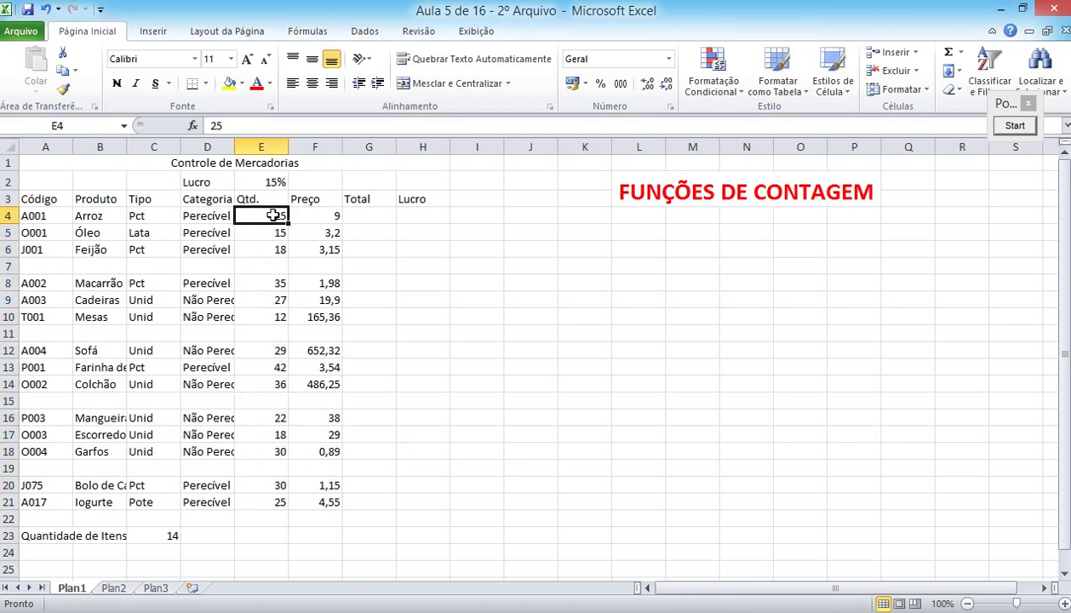
key("Down")
key("Down")
key("Down")
key("Down")
key("Down")
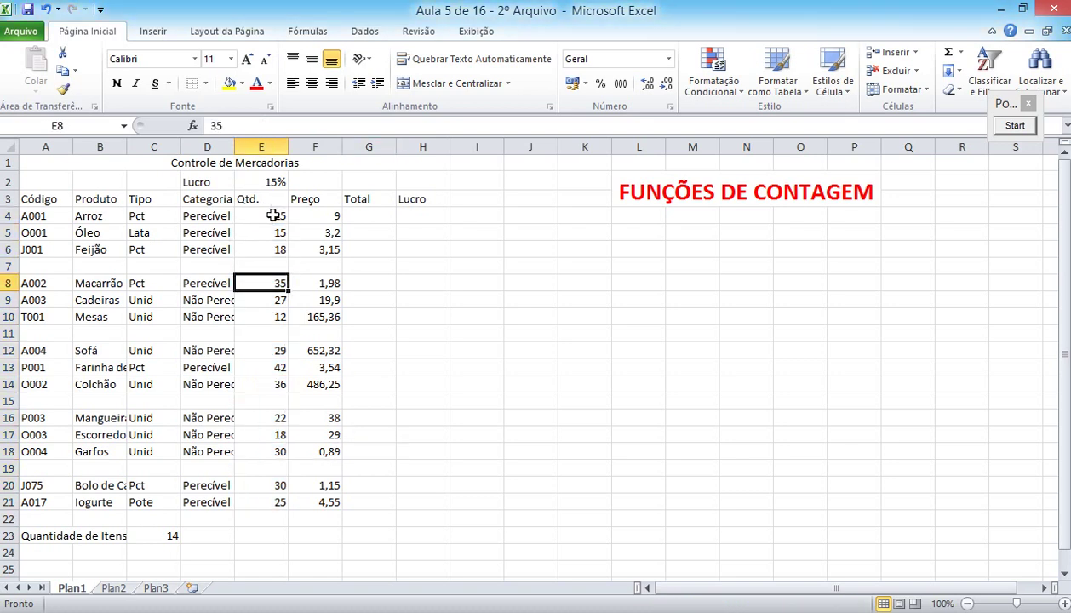
key("Down")
key("Down")
key("Down")
key("Down")
key("Down")
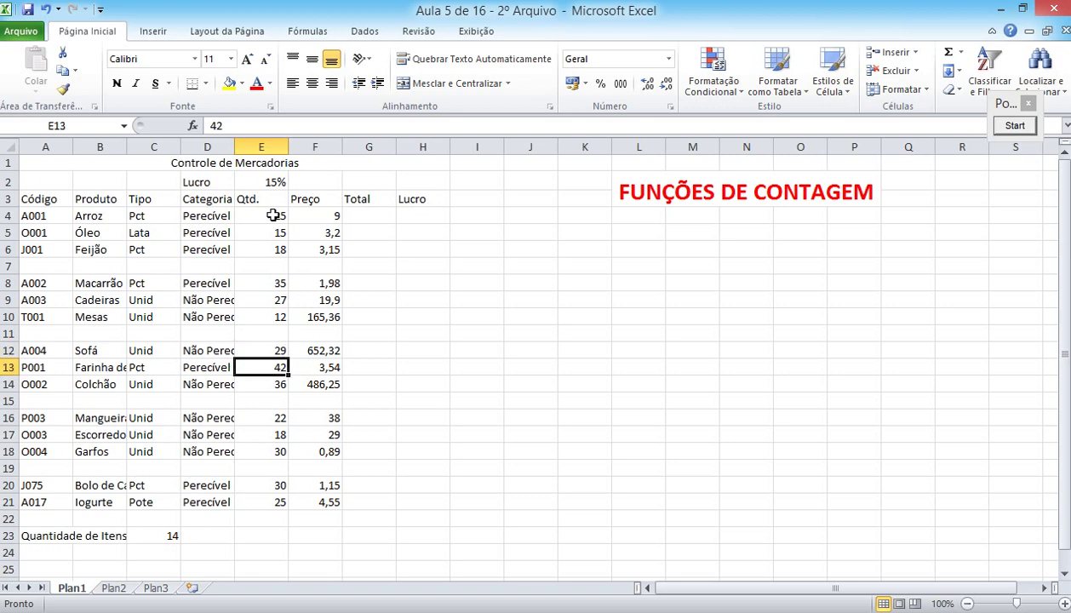
key("Down")
key("Down")
key("Down")
key("Down")
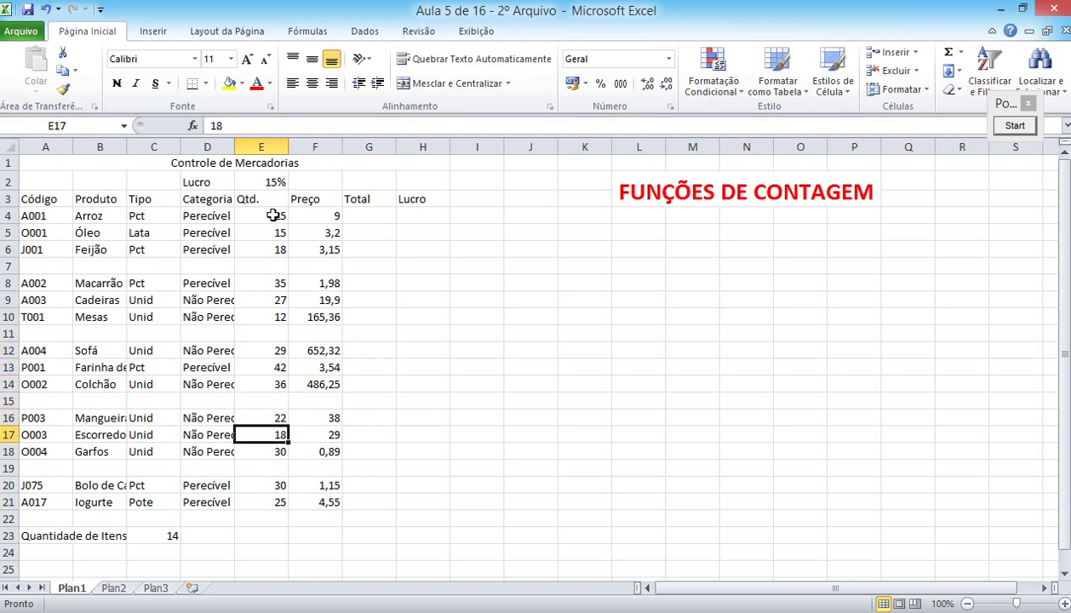
key("Down")
key("Down")
key("Down")
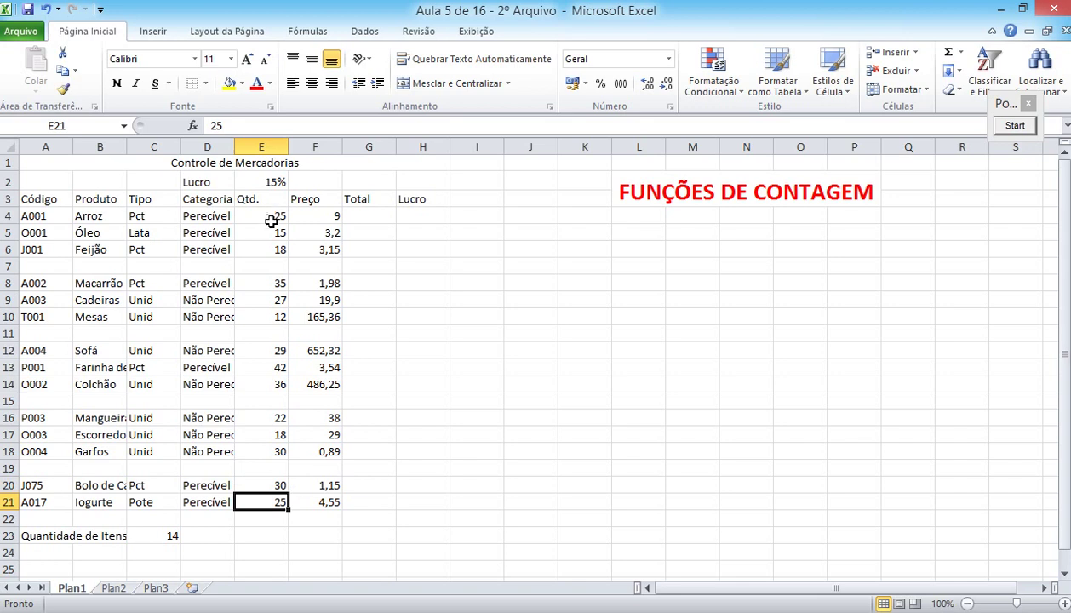
Step: Check the blank cells E7, E11, E15 and E19 between the product groups in the Qtd. column
left_click(260, 266)
left_click(255, 331)
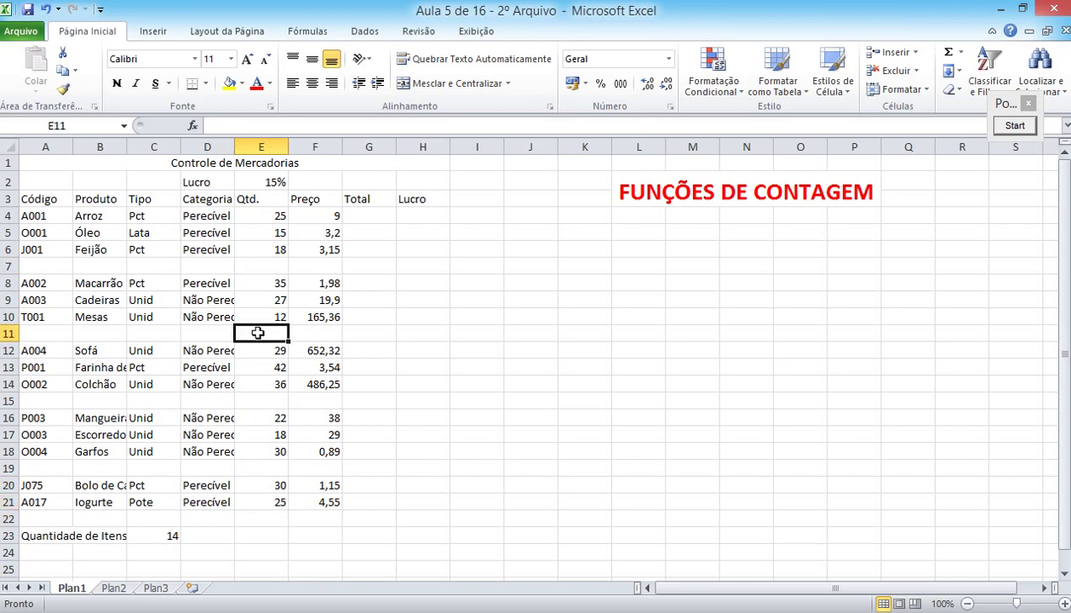
left_click(256, 400)
left_click(264, 470)
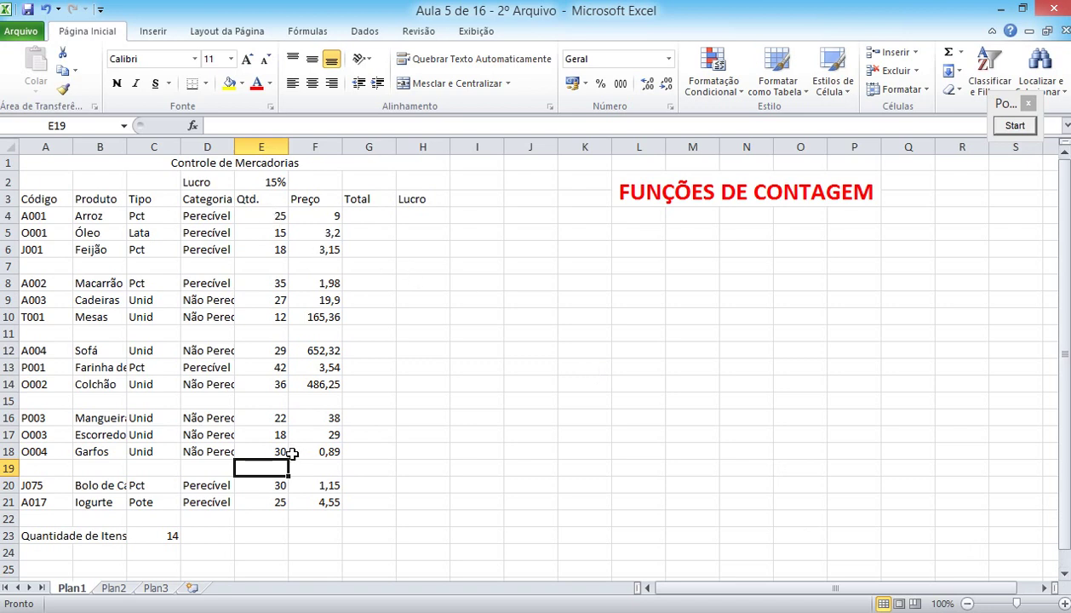
Step: Copy the CONT.NÚM formula from C23 to D23 and change its range to D4:D21
left_click(172, 534)
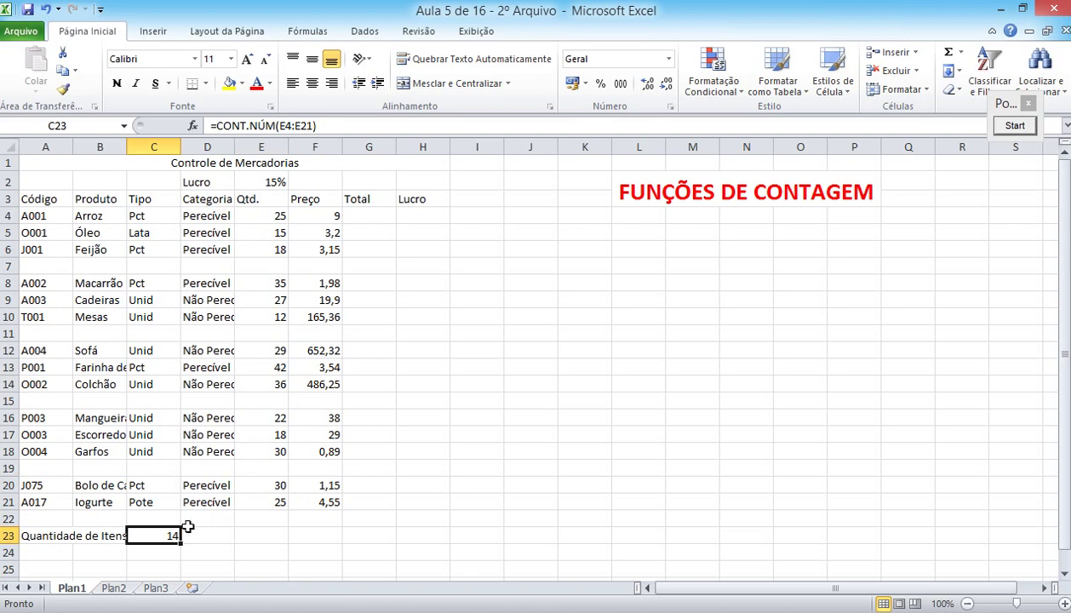
key("ctrl+c")
left_click(208, 536)
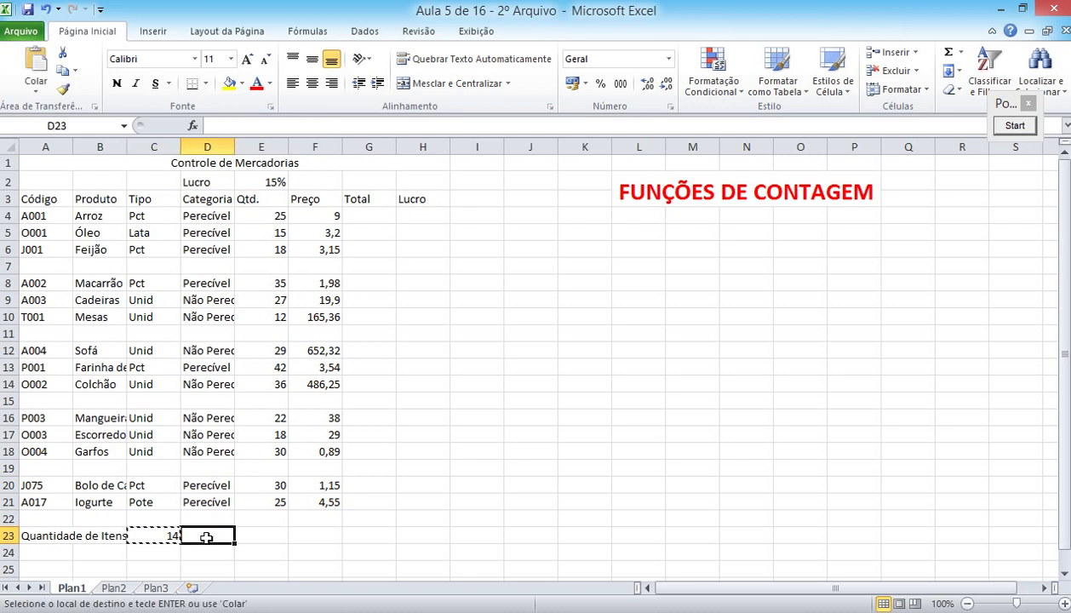
key("ctrl+v")
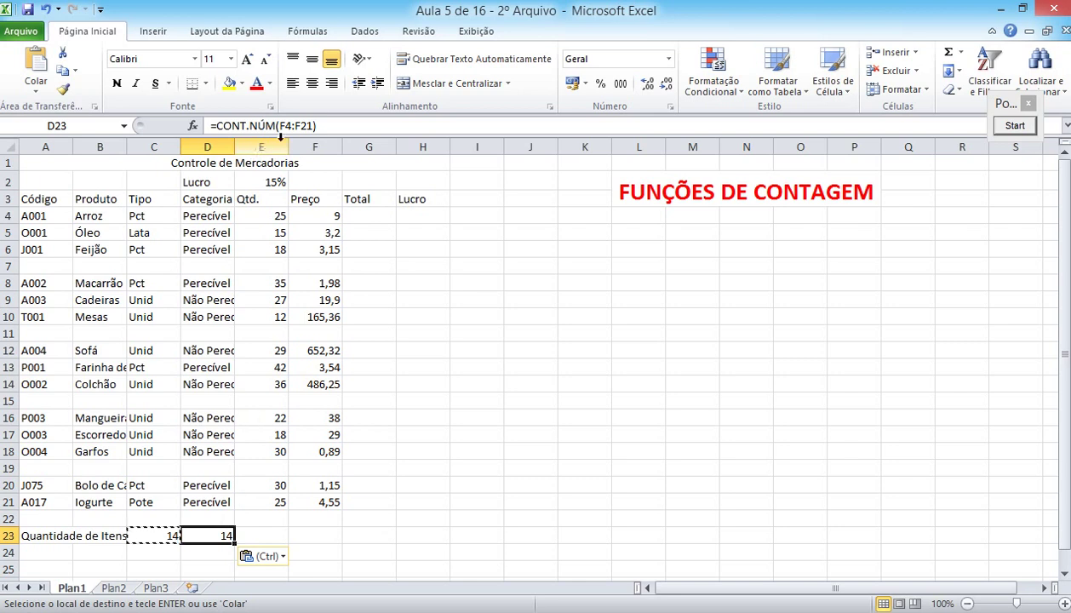
left_click_drag(280, 125, 308, 125)
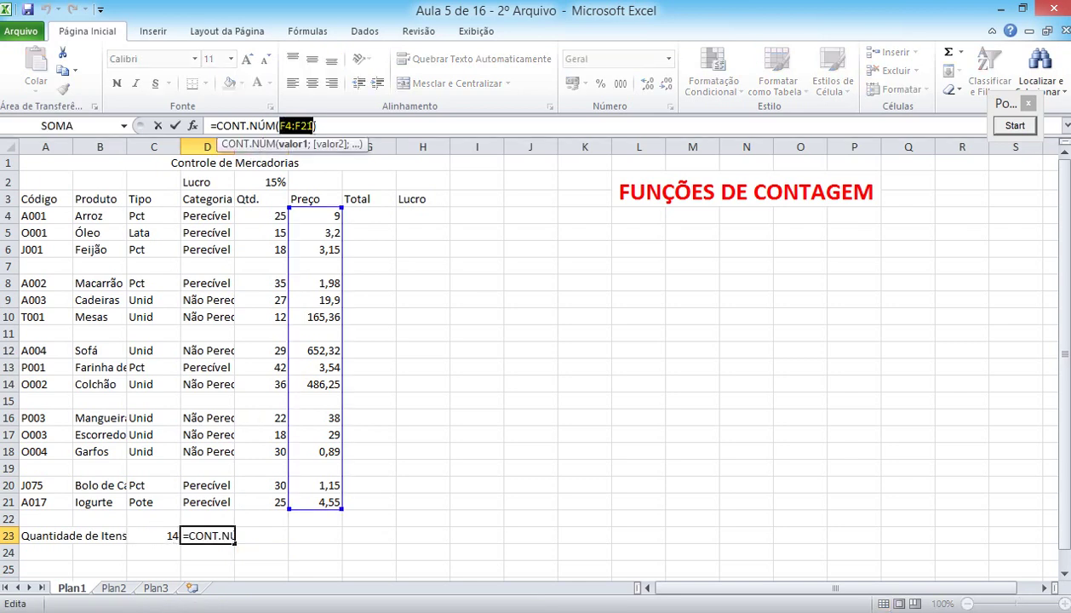
key("BackSpace")
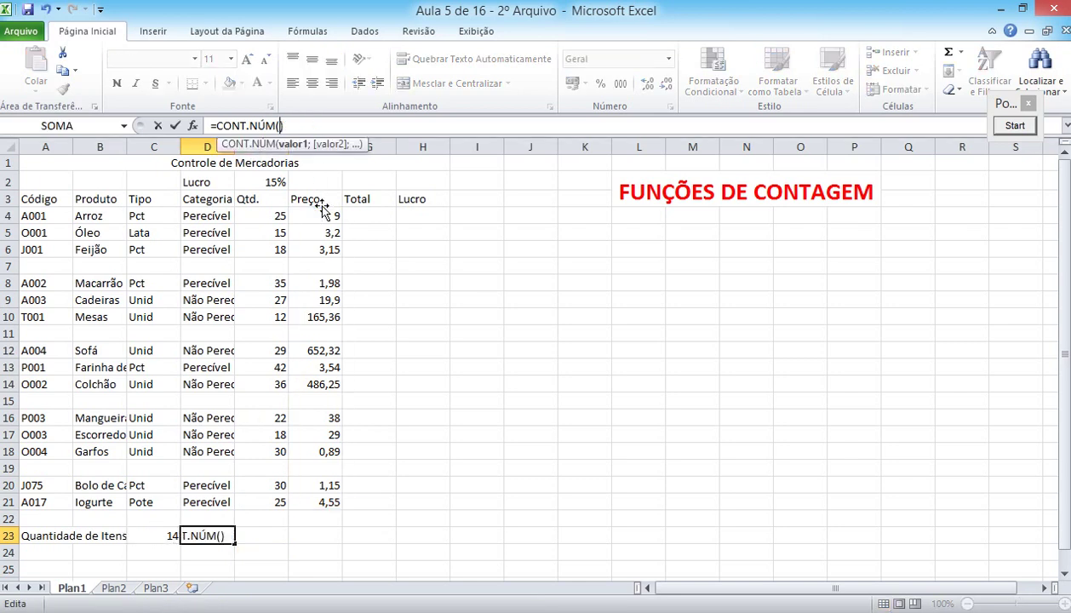
left_click_drag(218, 214, 221, 502)
key("Return")
key("Up")
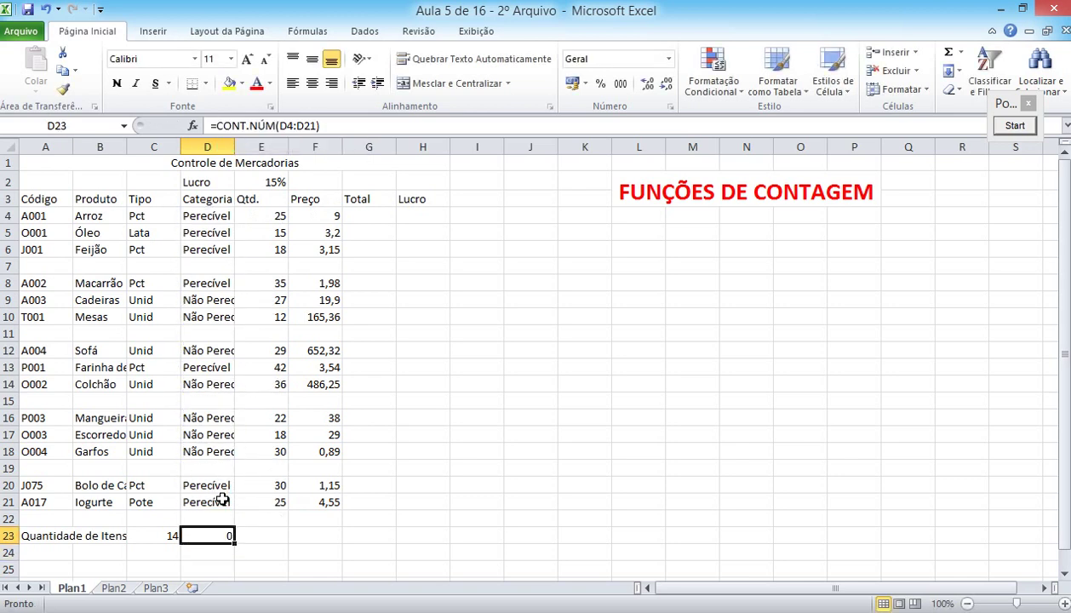
Step: Compare the text entries in D4:D21 with the numeric entries in E4:E21 by selecting each range
left_click_drag(211, 500, 211, 209)
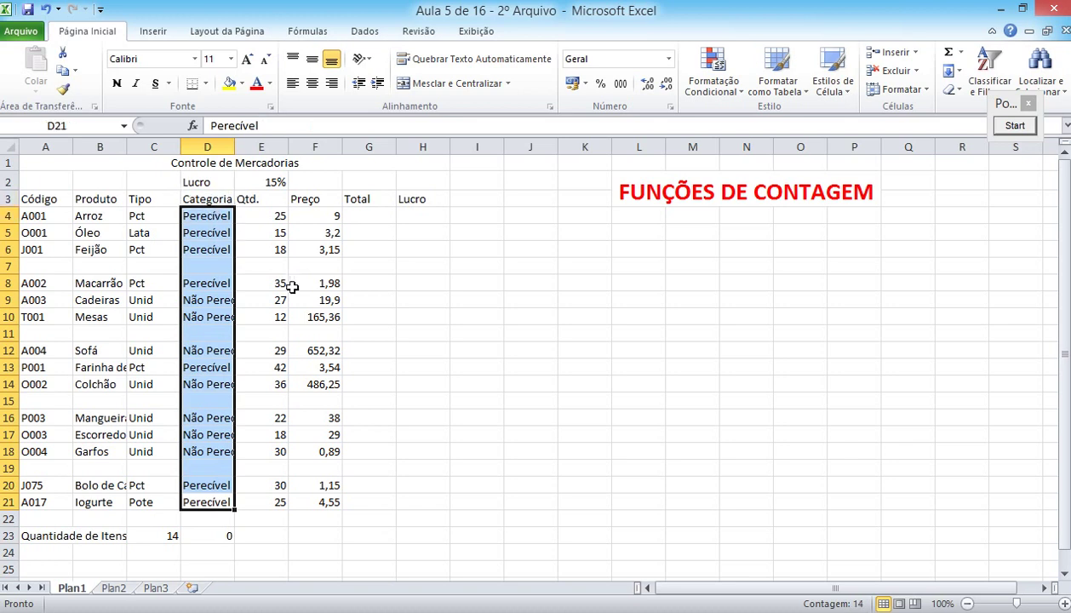
left_click_drag(282, 501, 280, 213)
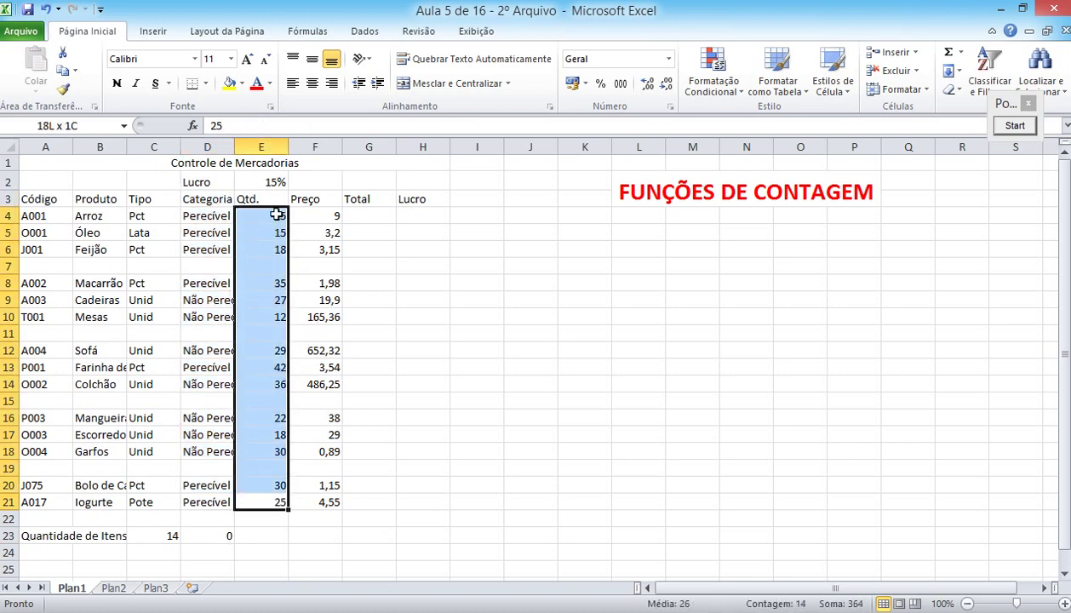
left_click(429, 354)
Step: Annotate the screen with a green rectangle around the Categoria entries and a green arrow towards the result in D23
left_click(1014, 126)
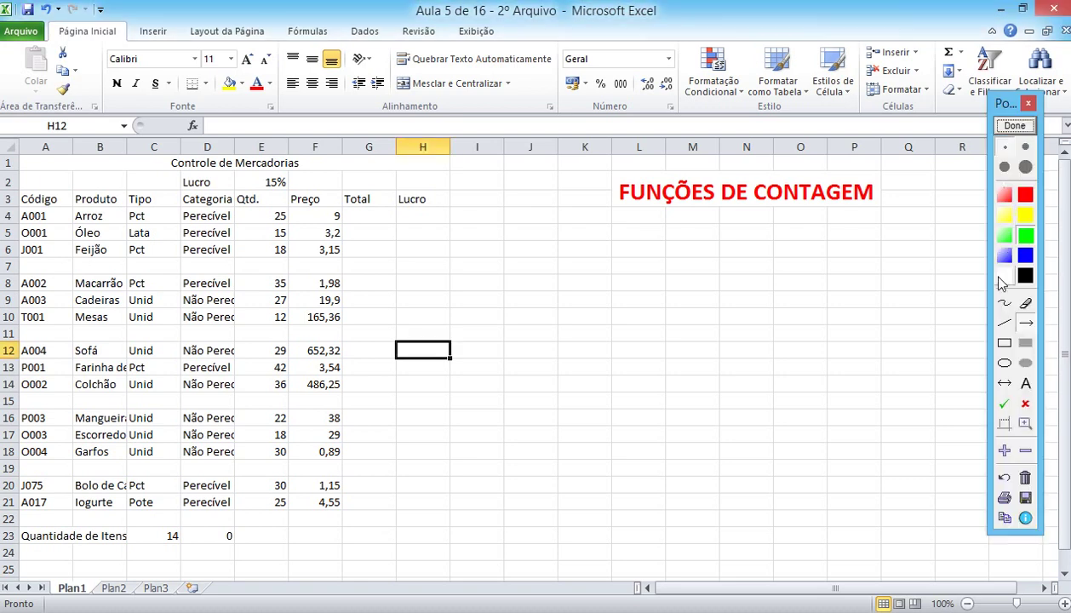
left_click(1004, 342)
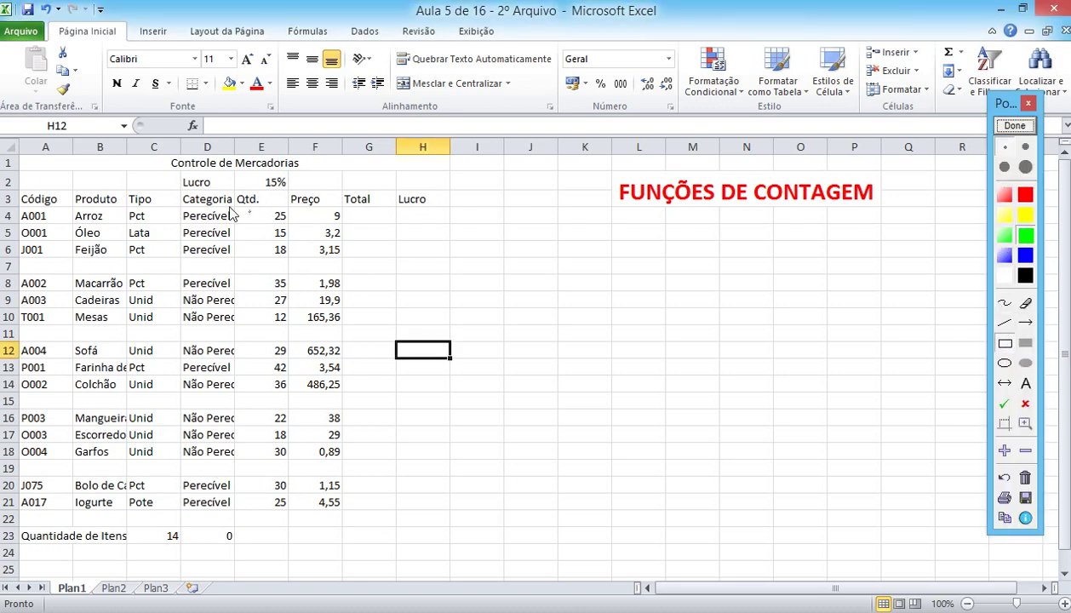
left_click_drag(183, 208, 235, 516)
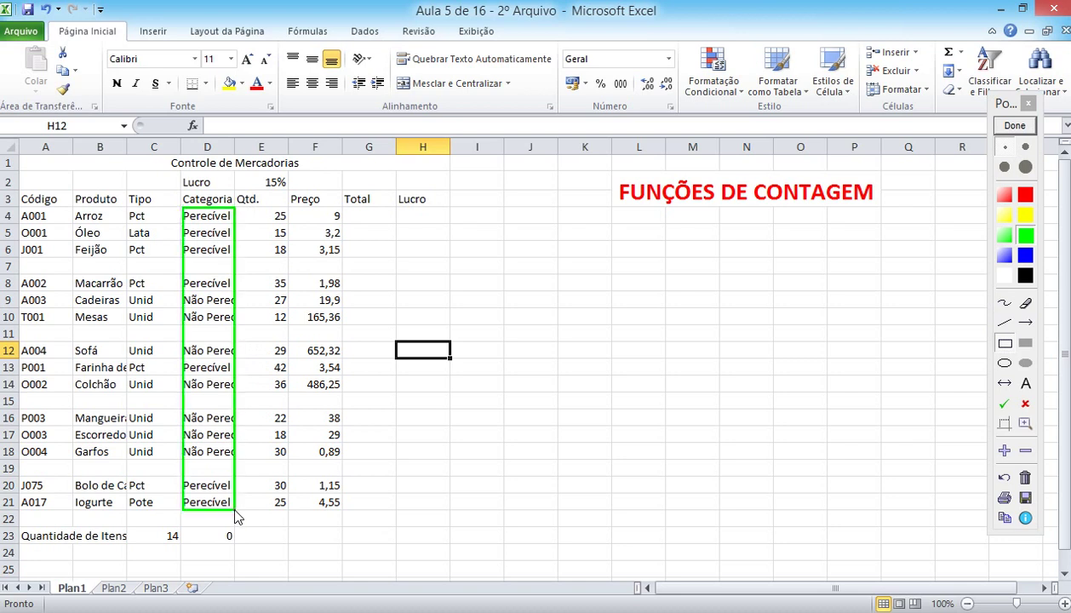
left_click(1025, 322)
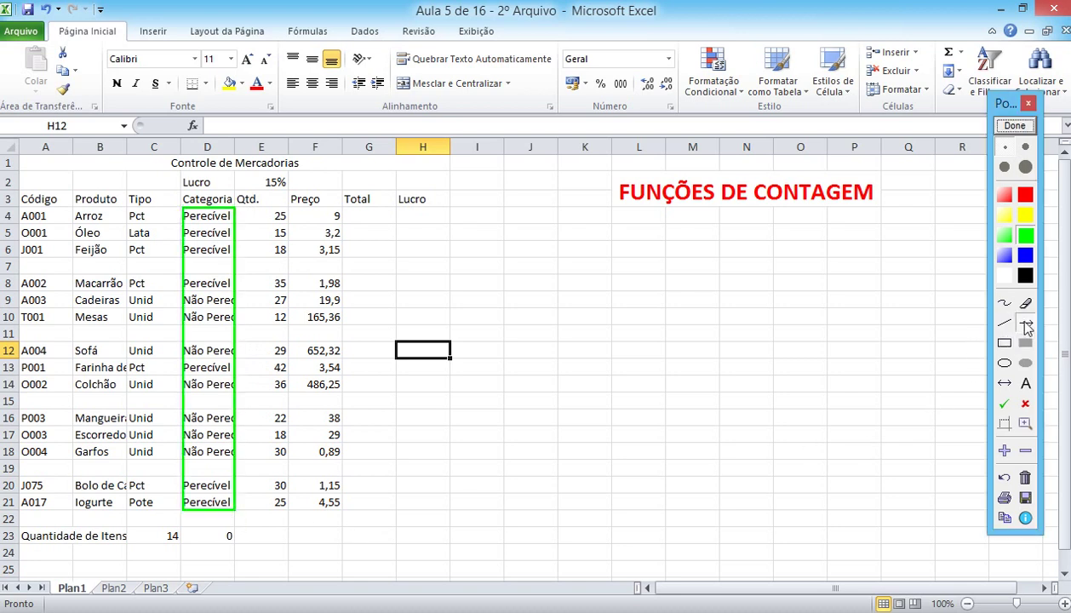
left_click_drag(221, 513, 230, 526)
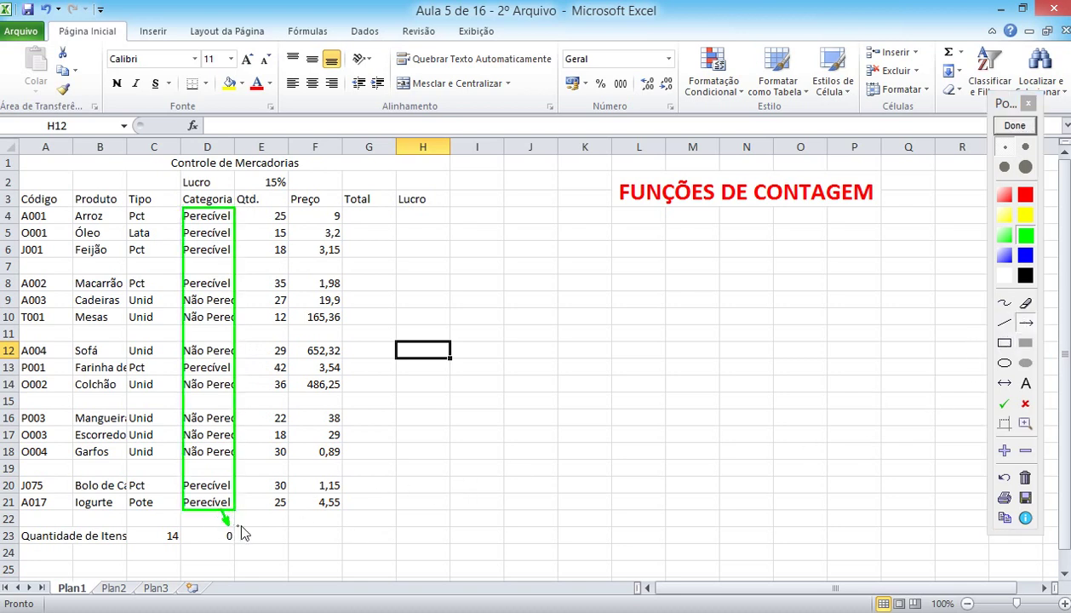
Step: Annotate the Qtd. values with a red rectangle and a red arrow towards C23, and end the annotation mode
left_click(1025, 195)
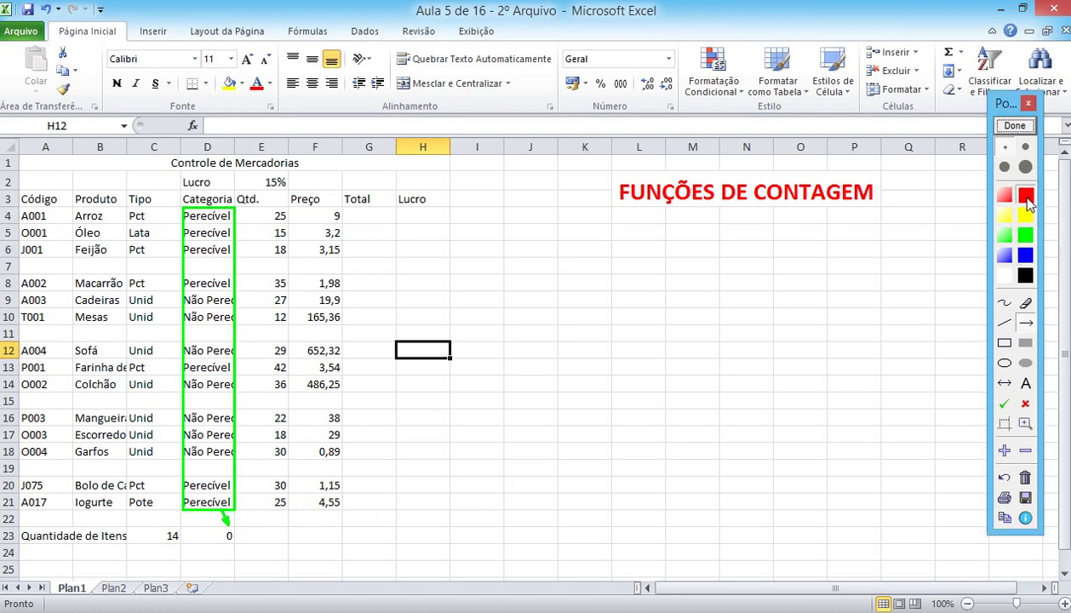
left_click(1004, 343)
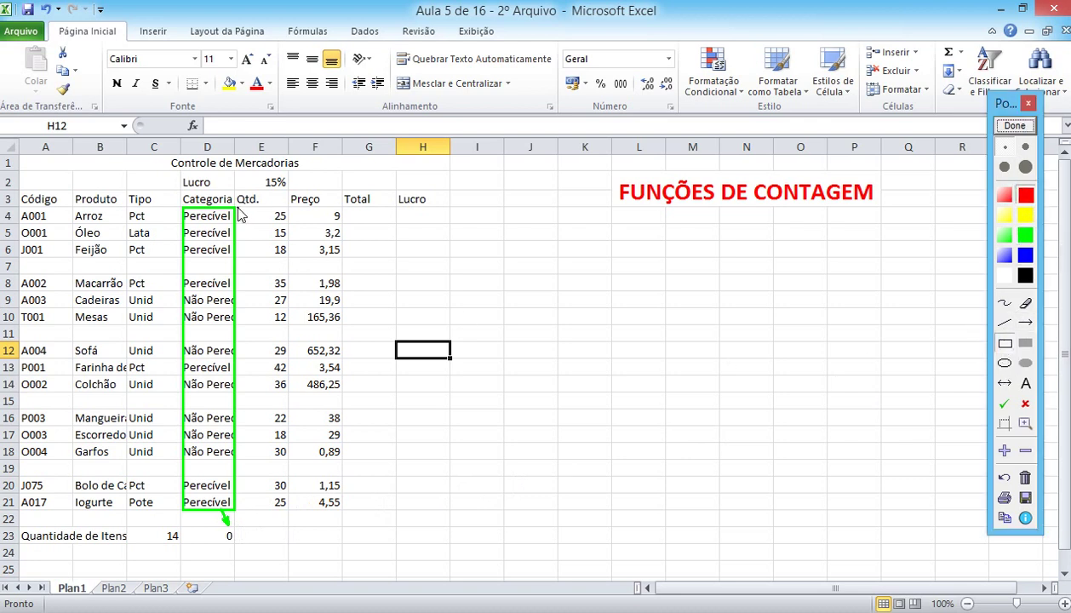
left_click_drag(237, 208, 290, 516)
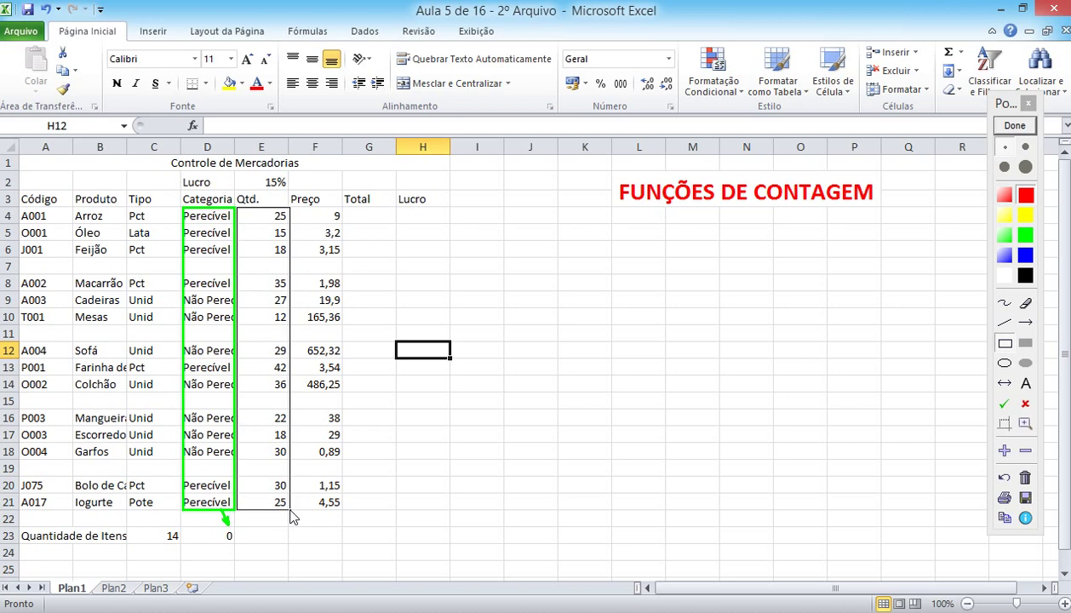
left_click(1025, 323)
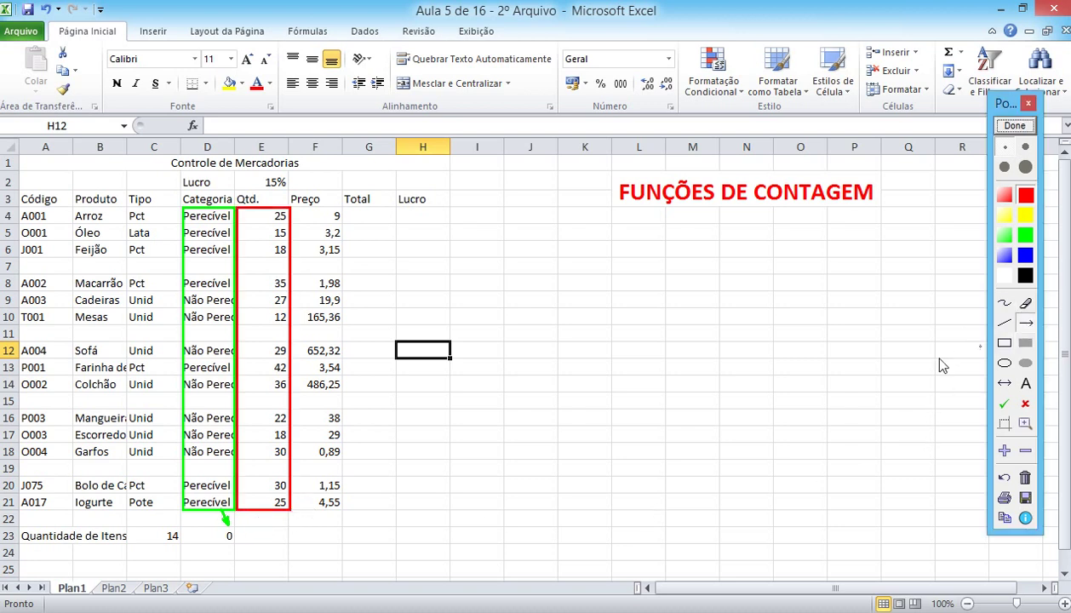
left_click_drag(231, 513, 181, 530)
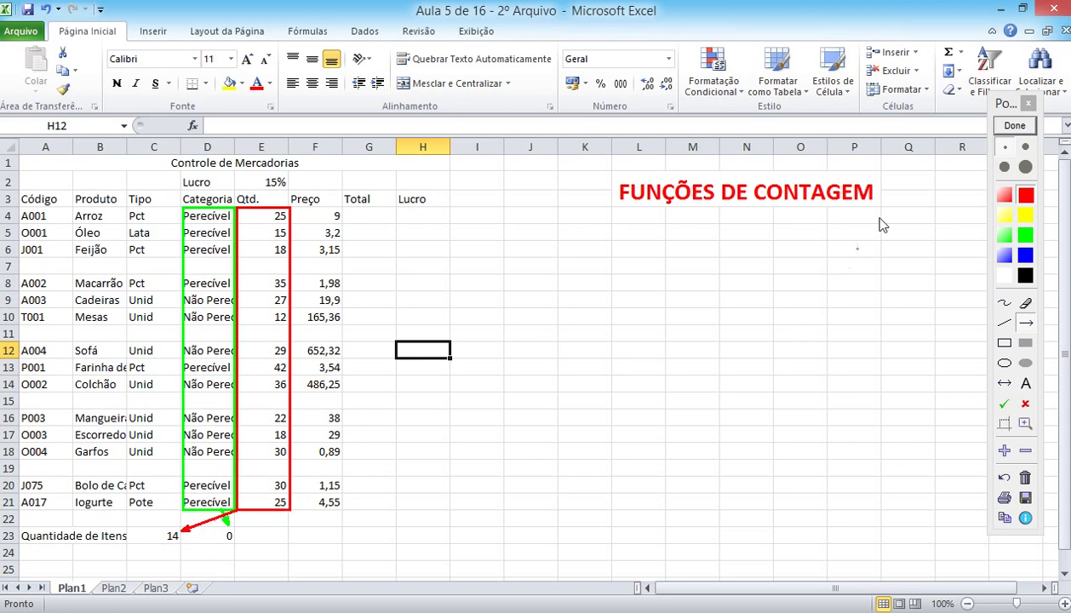
left_click(1005, 127)
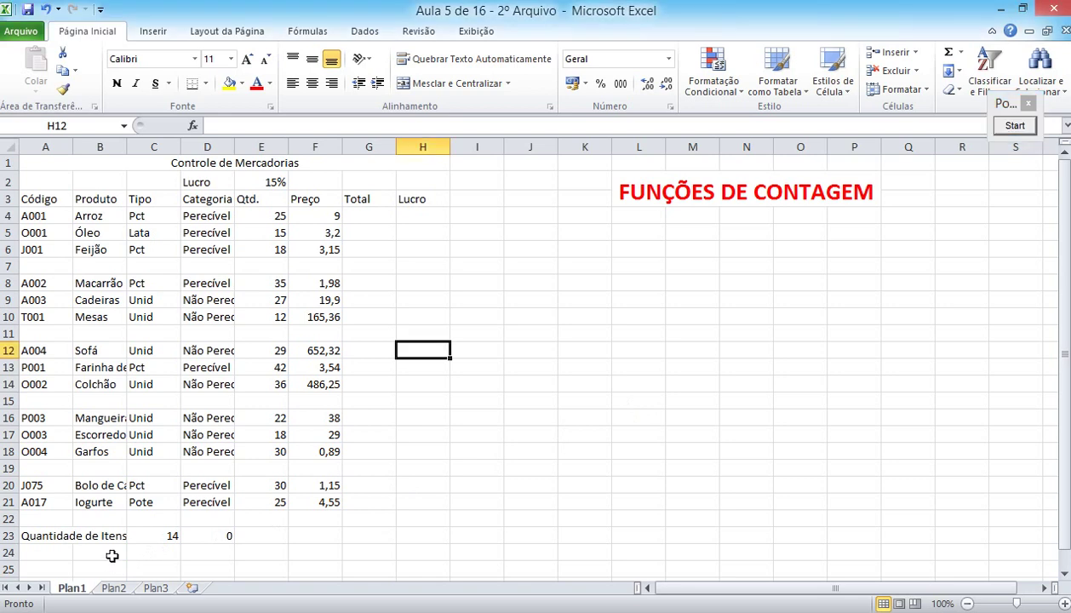
Step: Enter the formula =CONT.VALORES(D4:D21) in cell C24 to count the non-empty Categoria cells
left_click(148, 553)
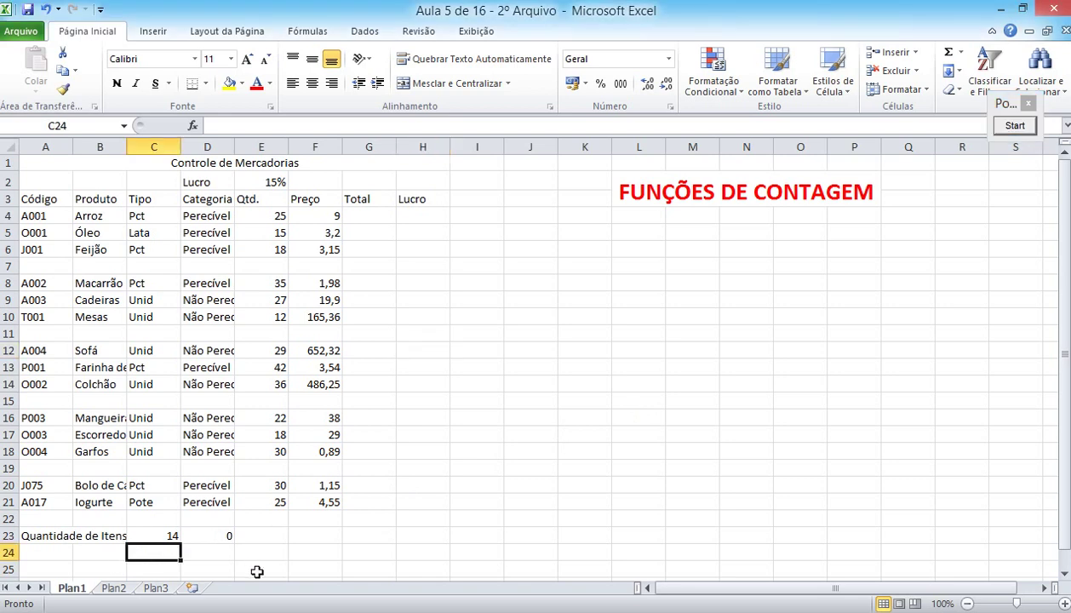
type("con")
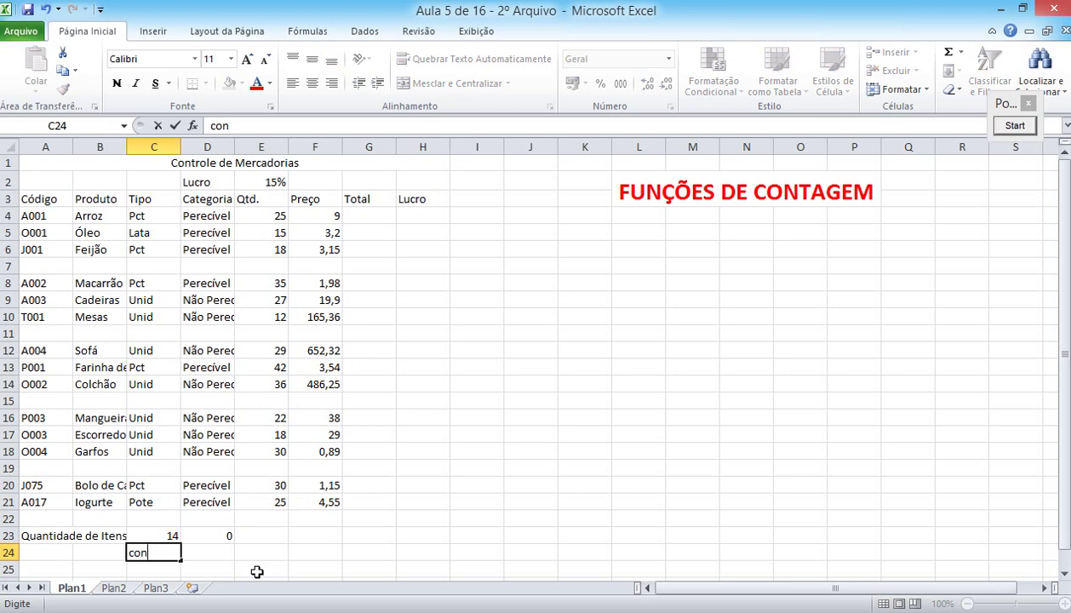
key("BackSpace")
key("BackSpace")
key("BackSpace")
type("=cont")
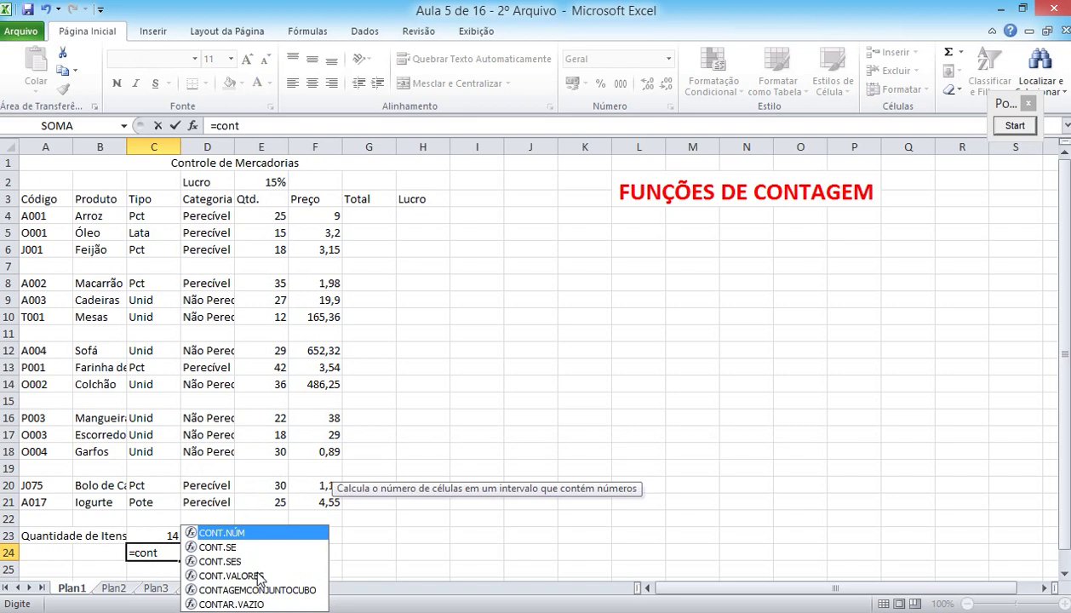
type(".valore")
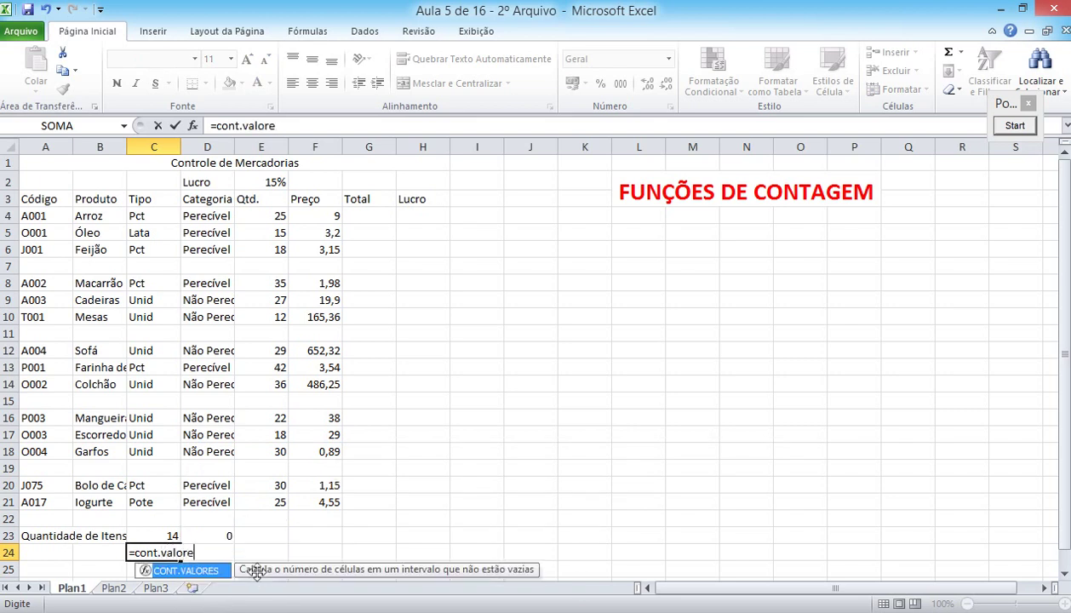
type("s(")
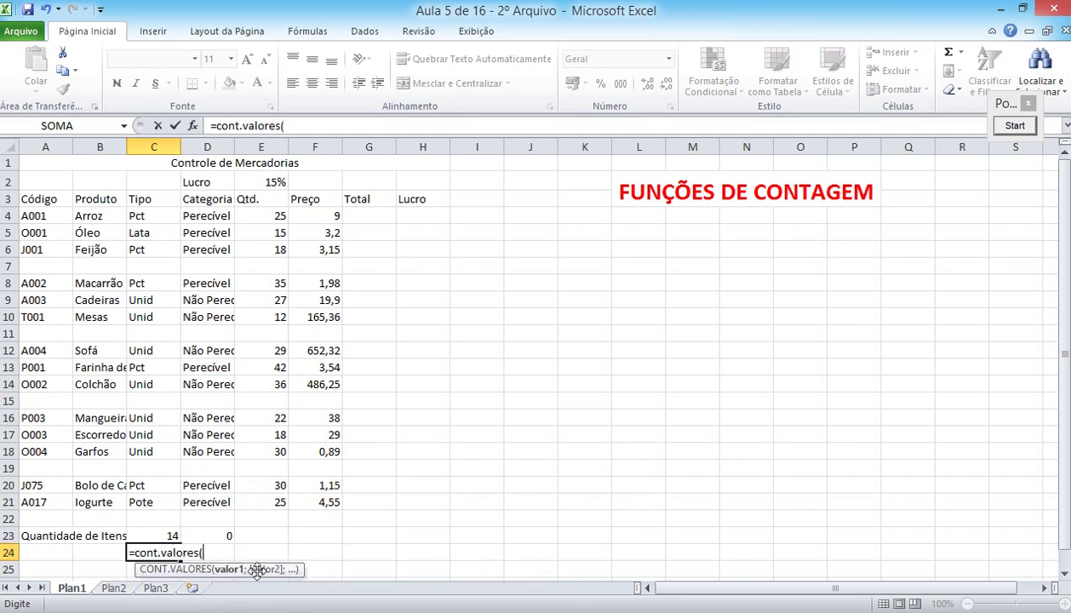
left_click_drag(209, 216, 189, 498)
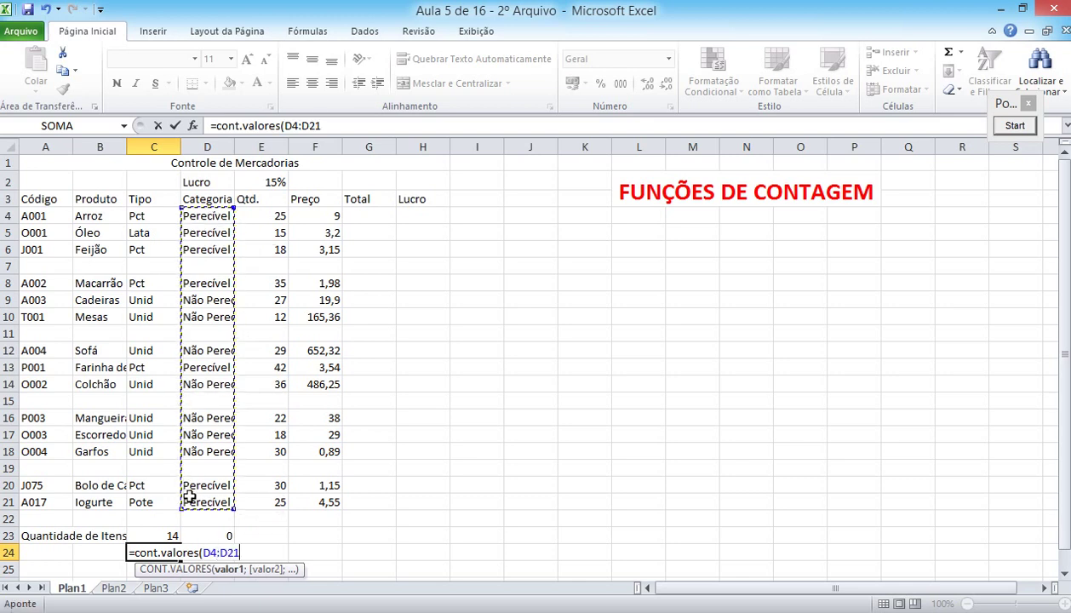
type(")")
key("Return")
key("Up")
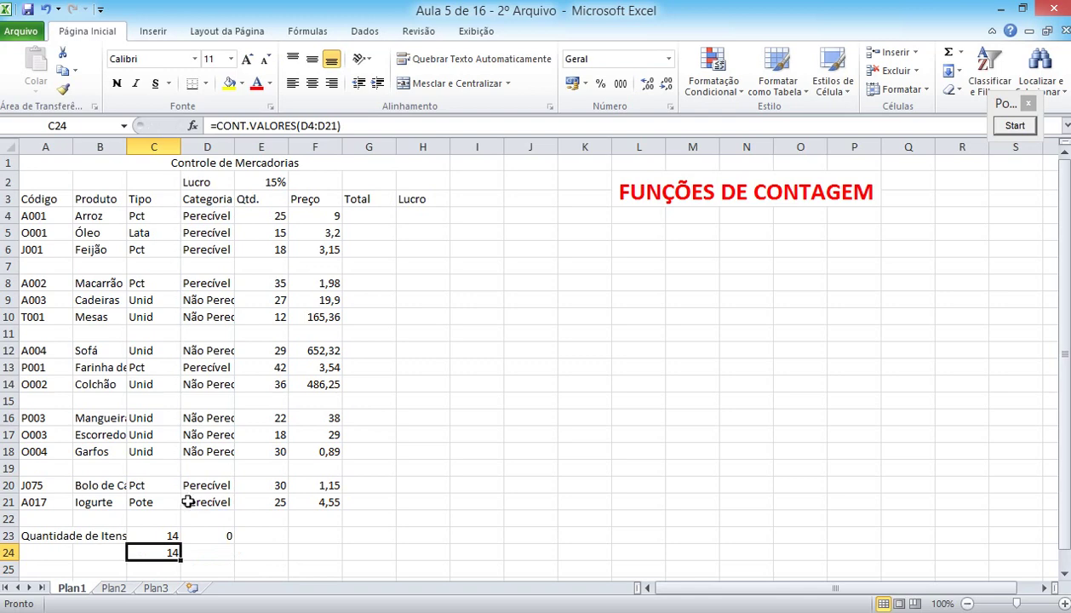
Step: Enter the formula =CONT.VALORES(E4:E21) in cell D24 to count the non-empty Qtd. cells
left_click(215, 553)
type("=cont")
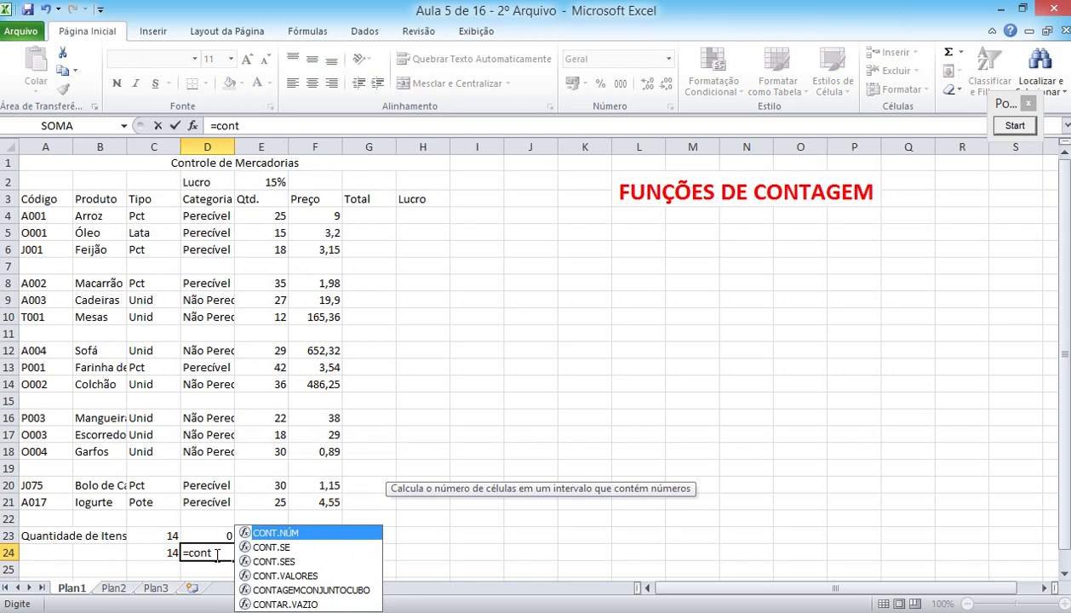
type(".valores")
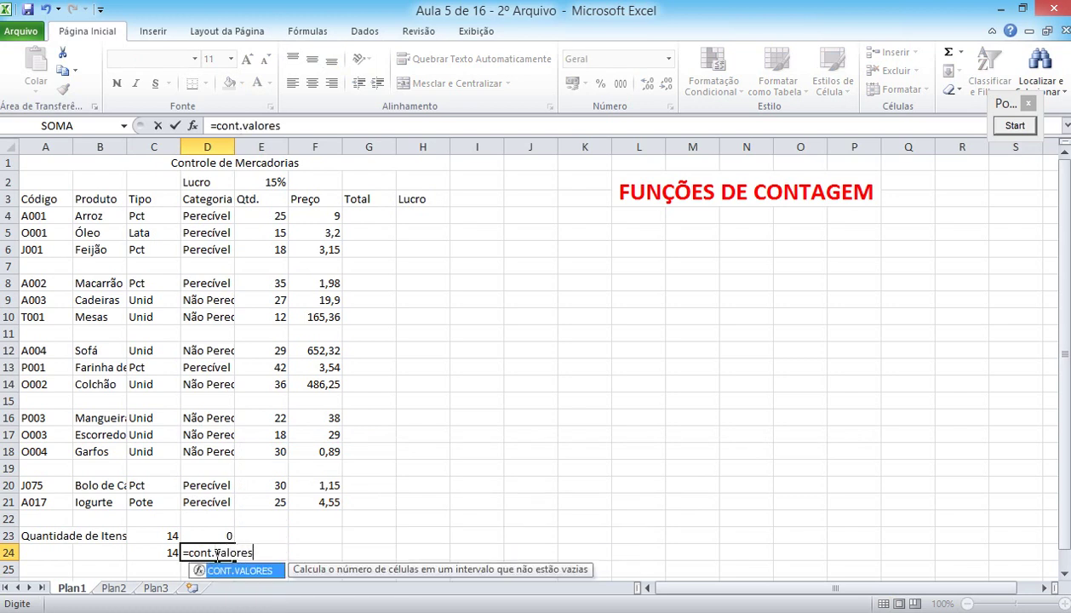
type("(")
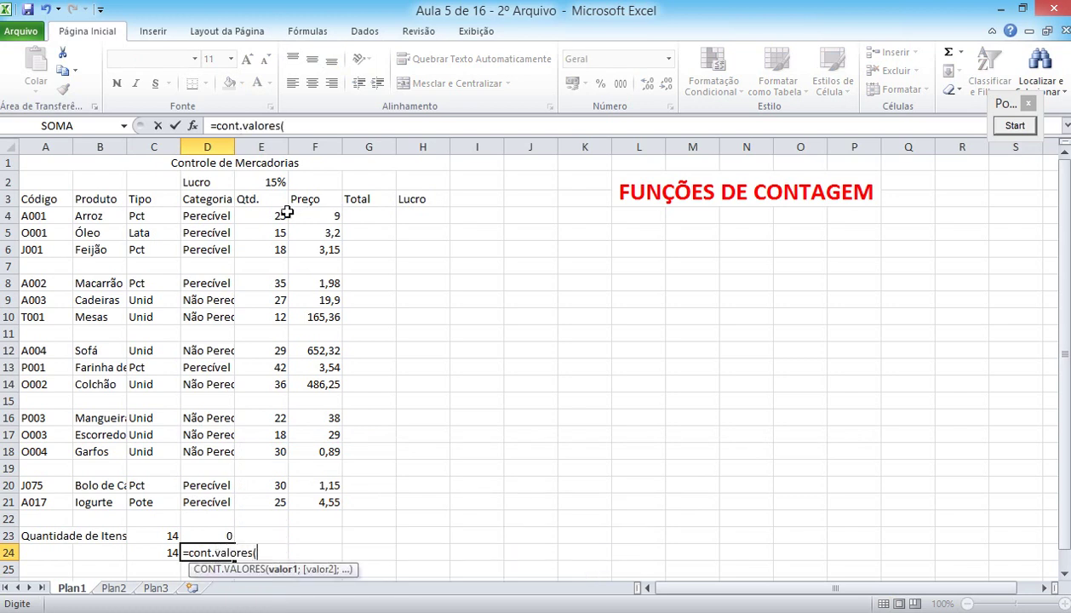
left_click_drag(281, 211, 263, 494)
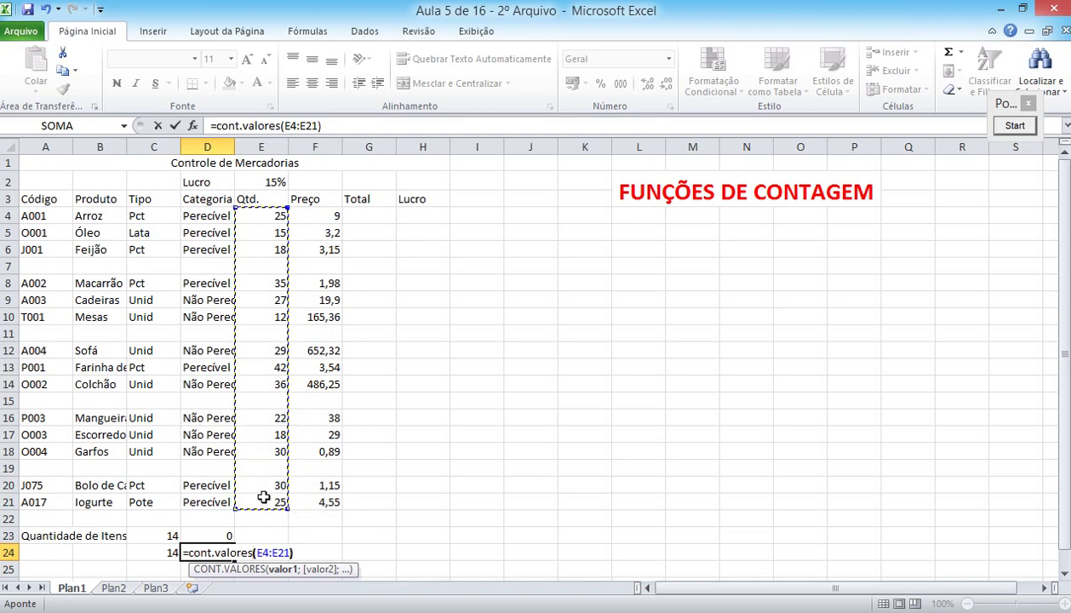
type(")")
key("Return")
key("Up")
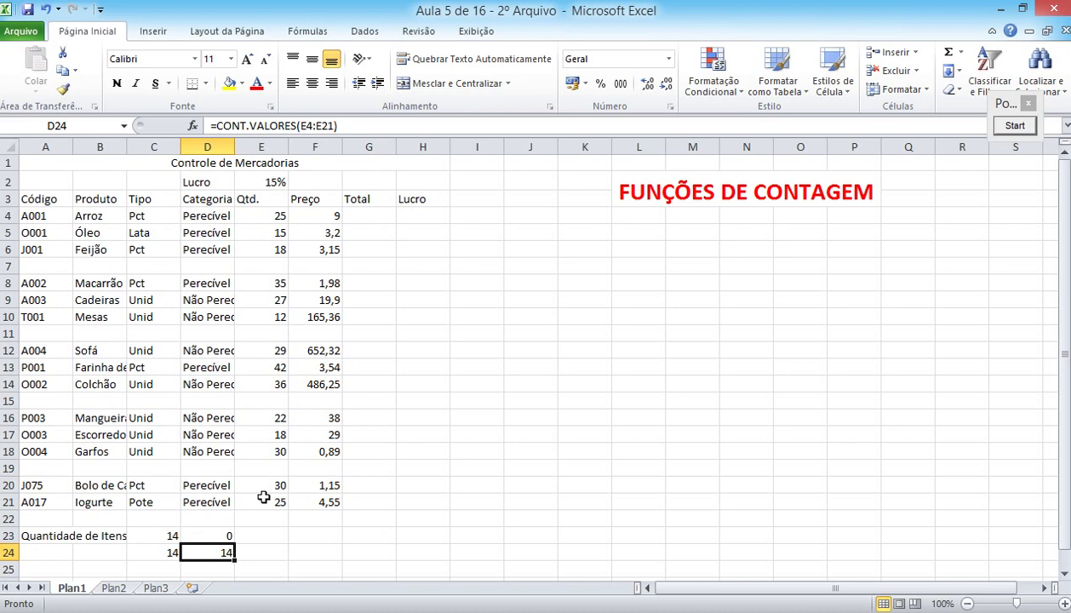
Step: Label the counting rows beside their results with Cont.Valores in cell E24 and Cont.Num in cell E23
left_click(276, 552)
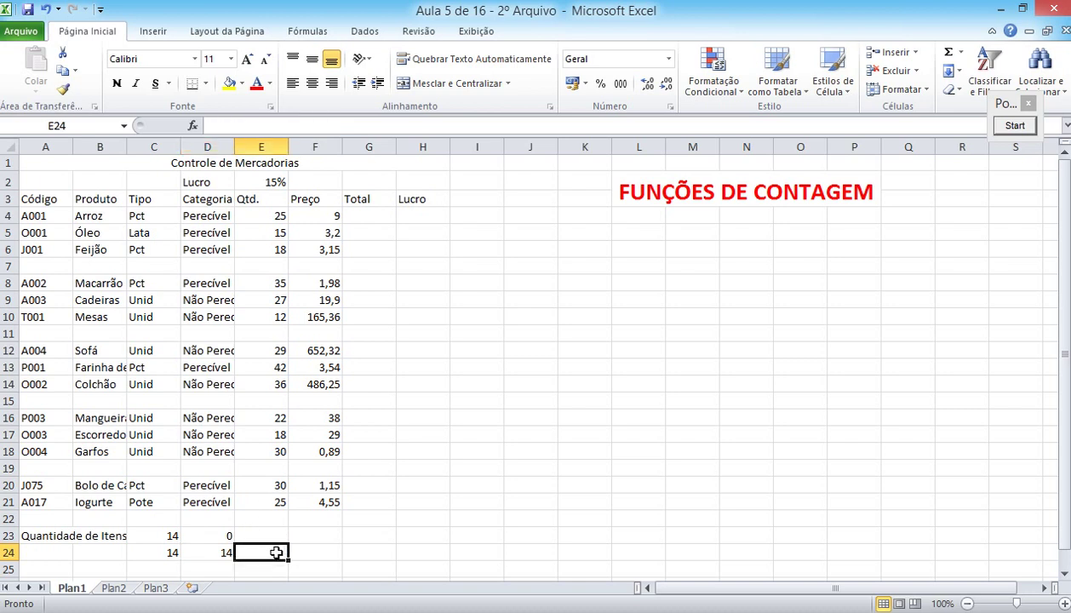
type("C")
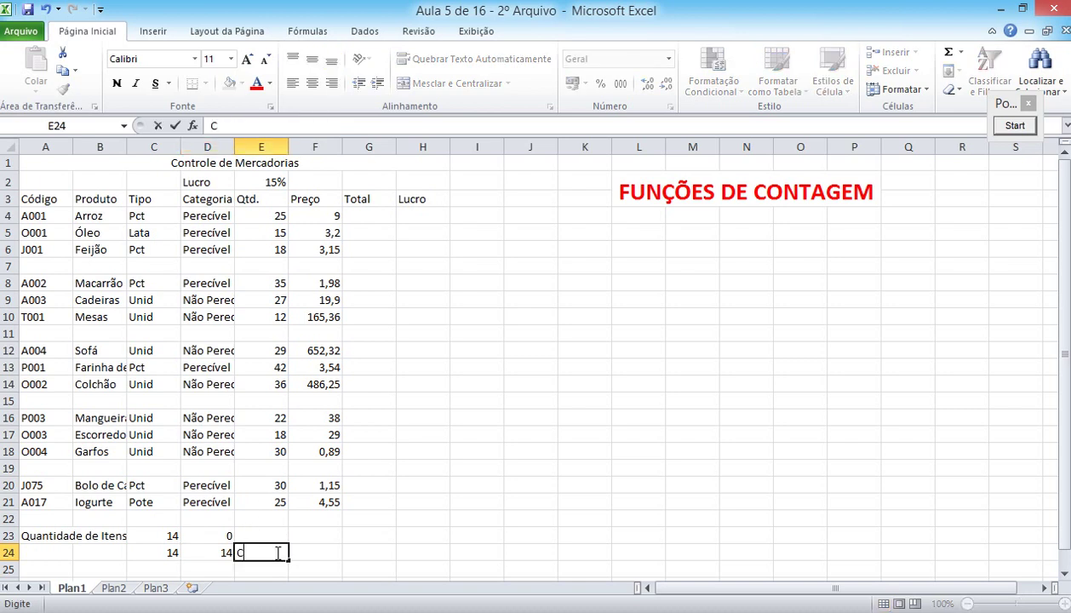
type("ont.Valores")
key("Up")
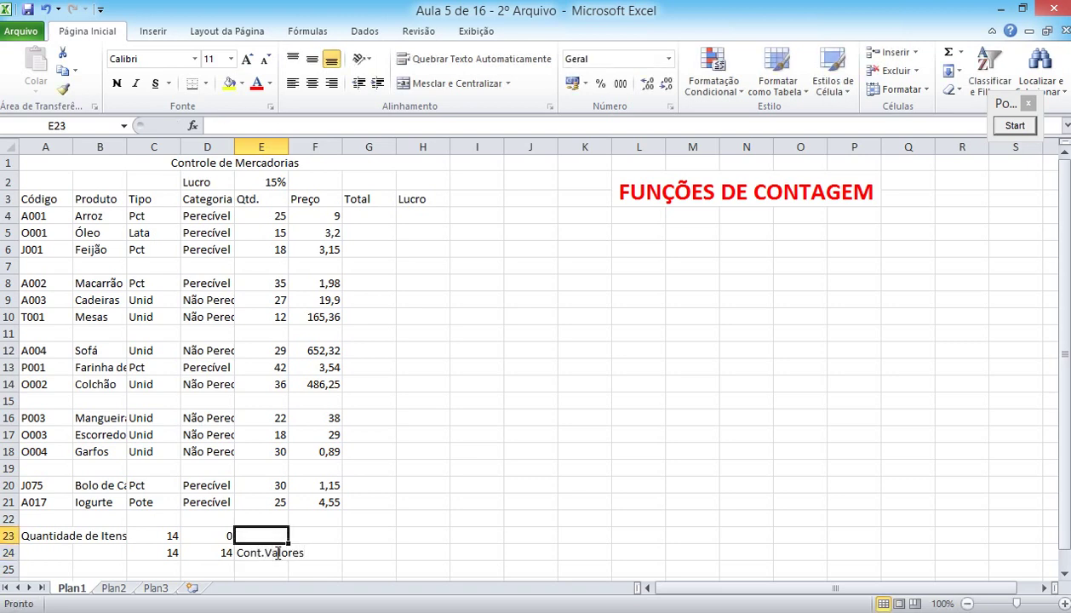
type("Cont..")
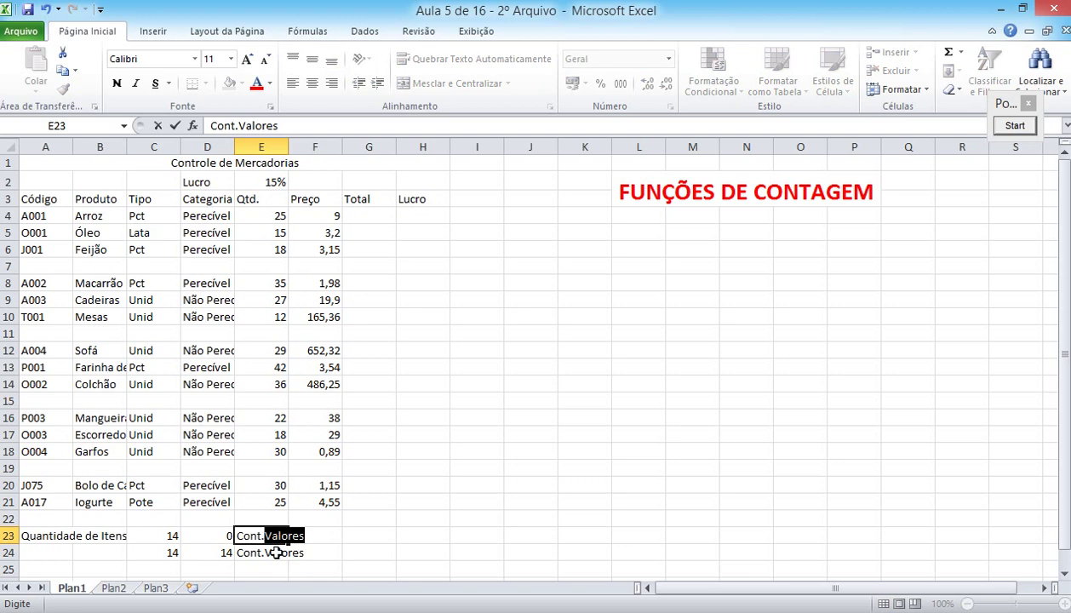
type("Num")
key("Return")
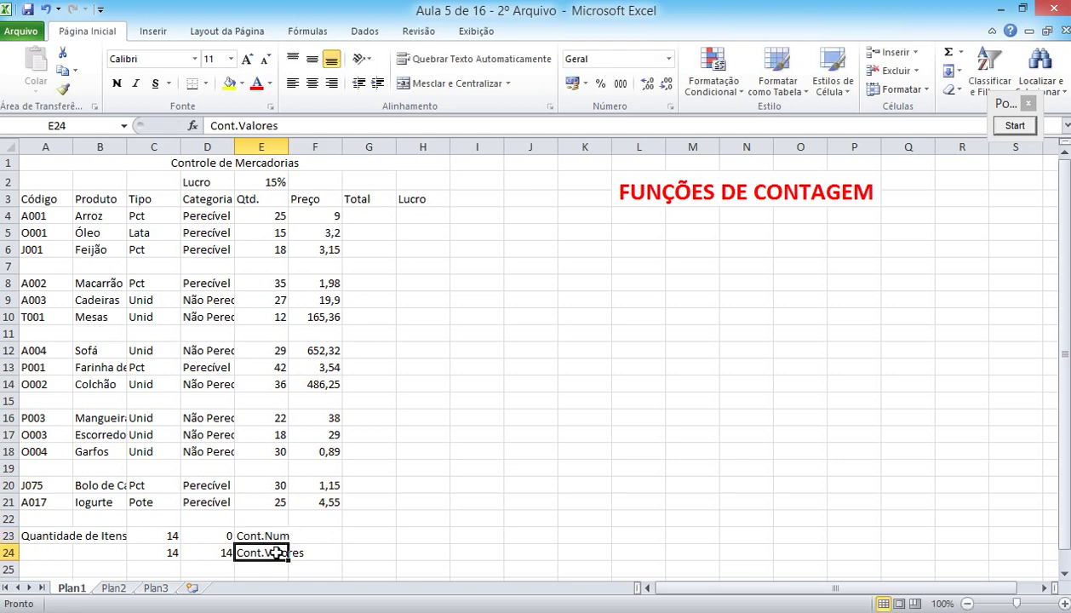
left_click_drag(172, 535, 211, 552)
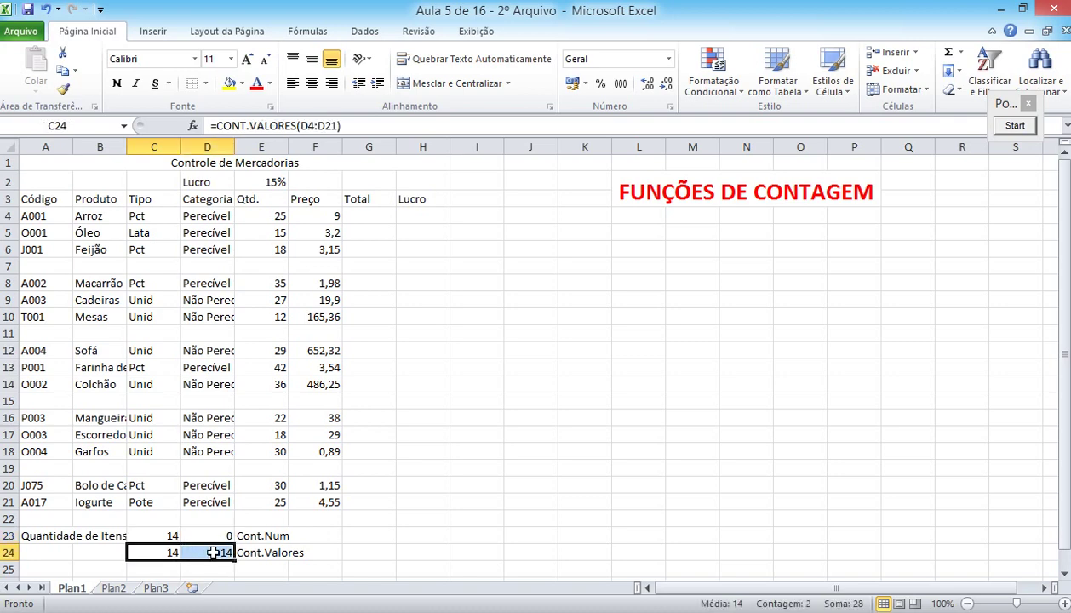
Step: Enter the formula =CONTAR.VAZIO(E4:E21) in cell D25 to count the empty Qtd. cells
scroll(398, 454, "down", 1)
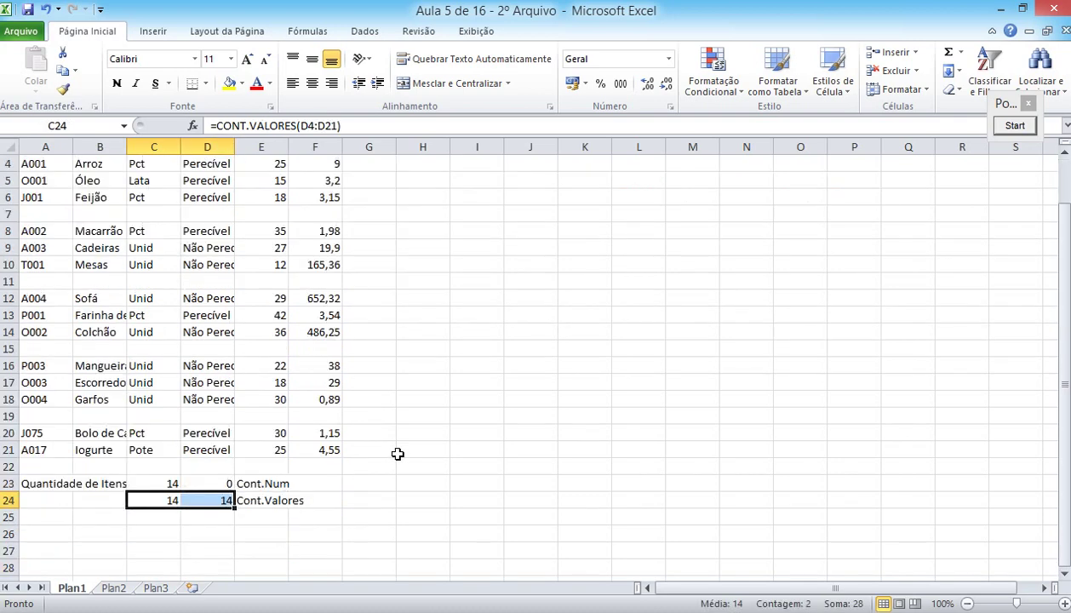
scroll(397, 453, "up", 1)
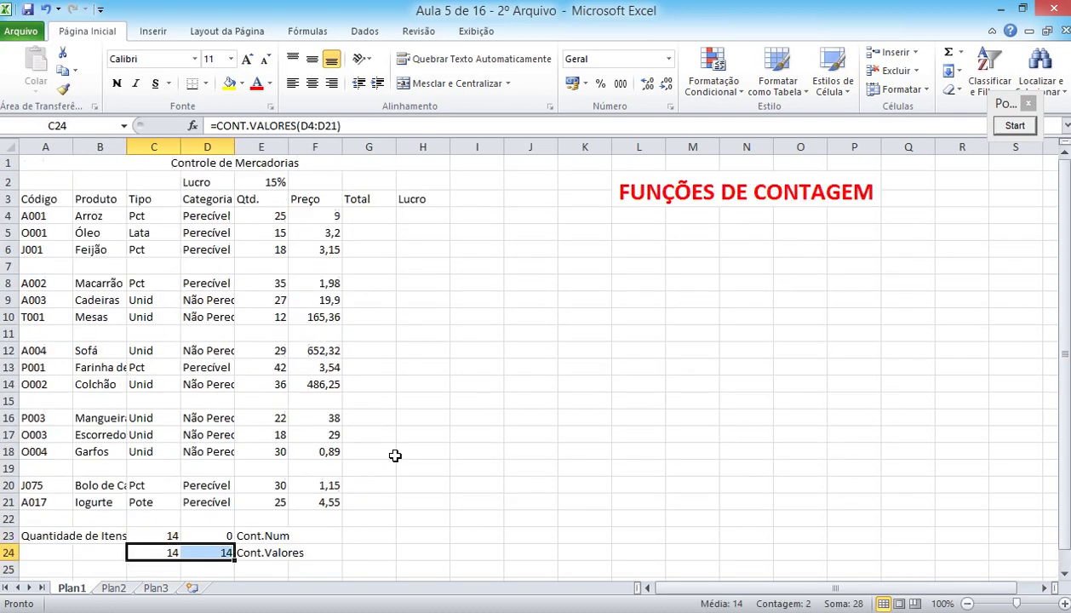
scroll(308, 549, "down", 1)
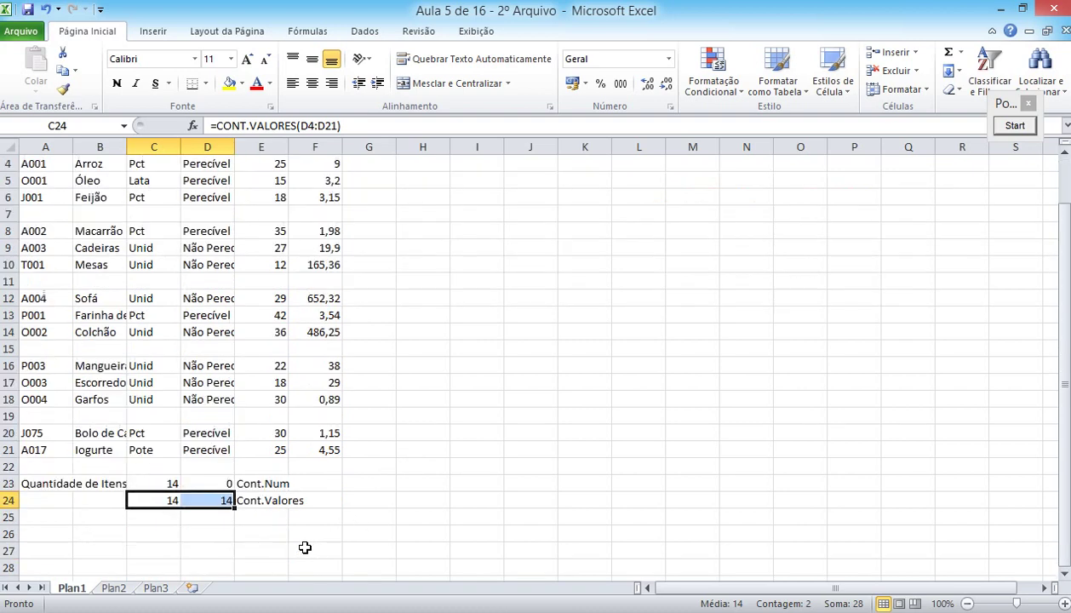
left_click(221, 518)
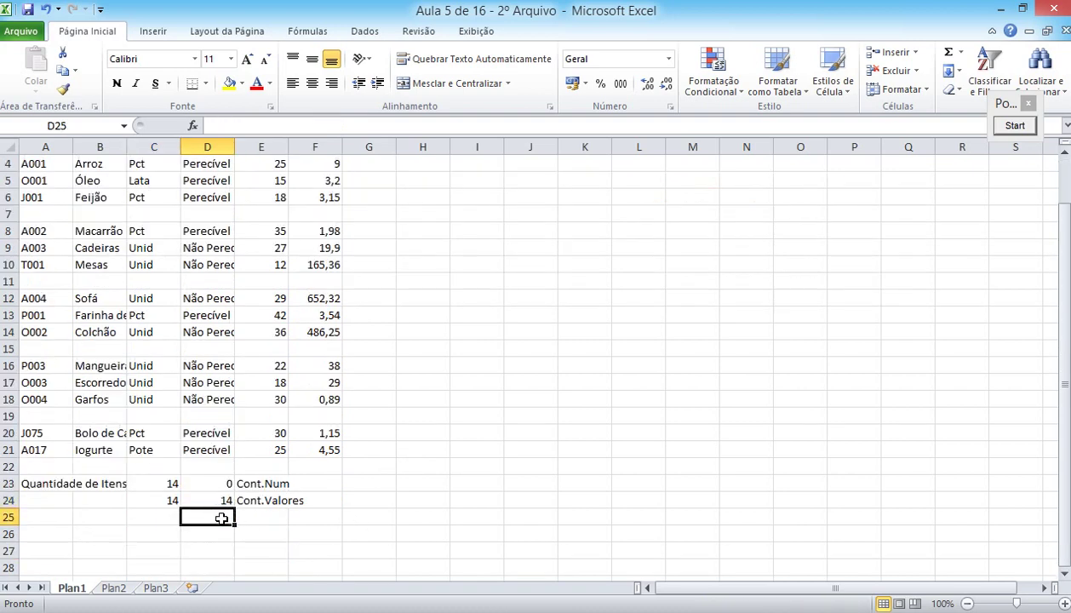
type("=")
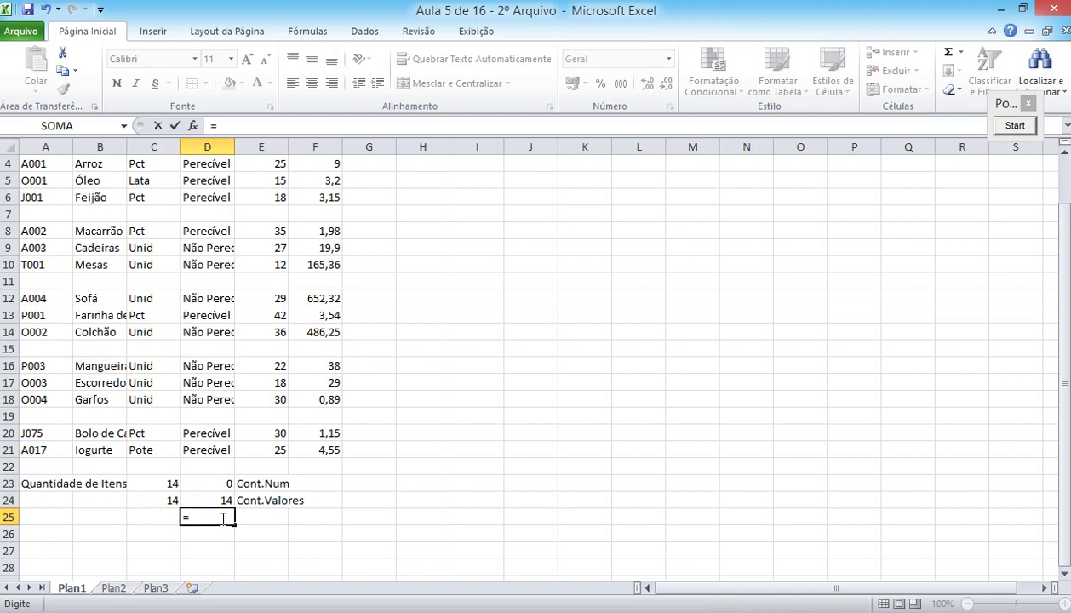
type("contar")
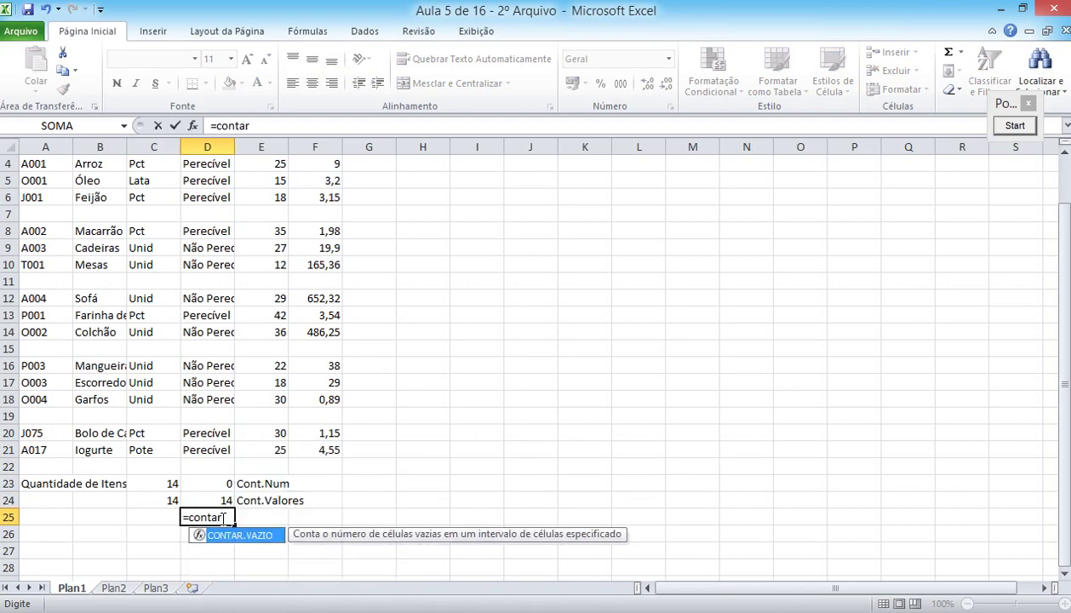
type(".vazio(")
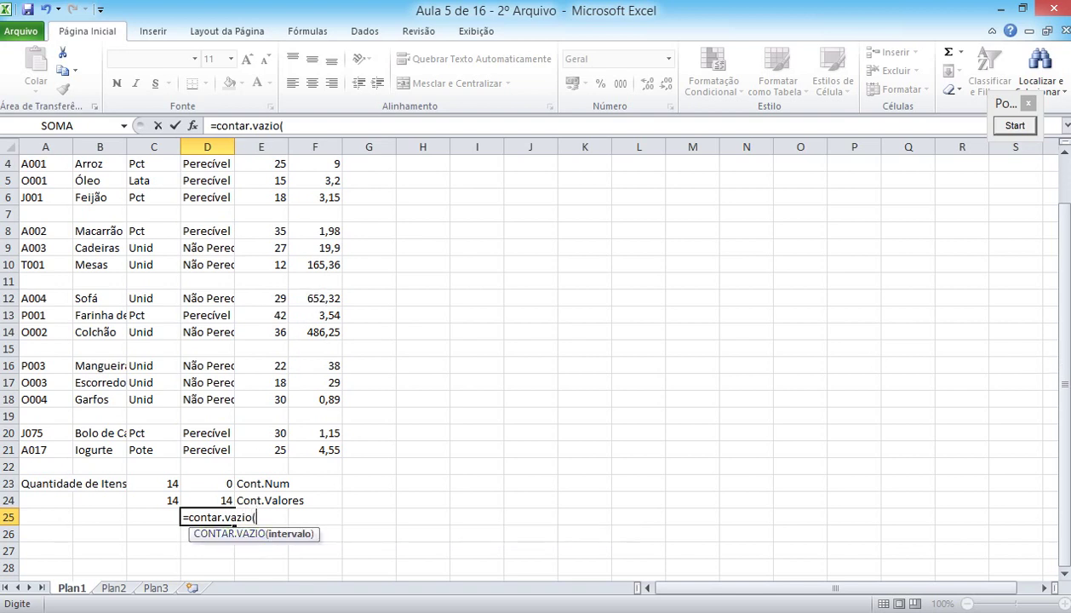
left_click_drag(1066, 361, 1069, 349)
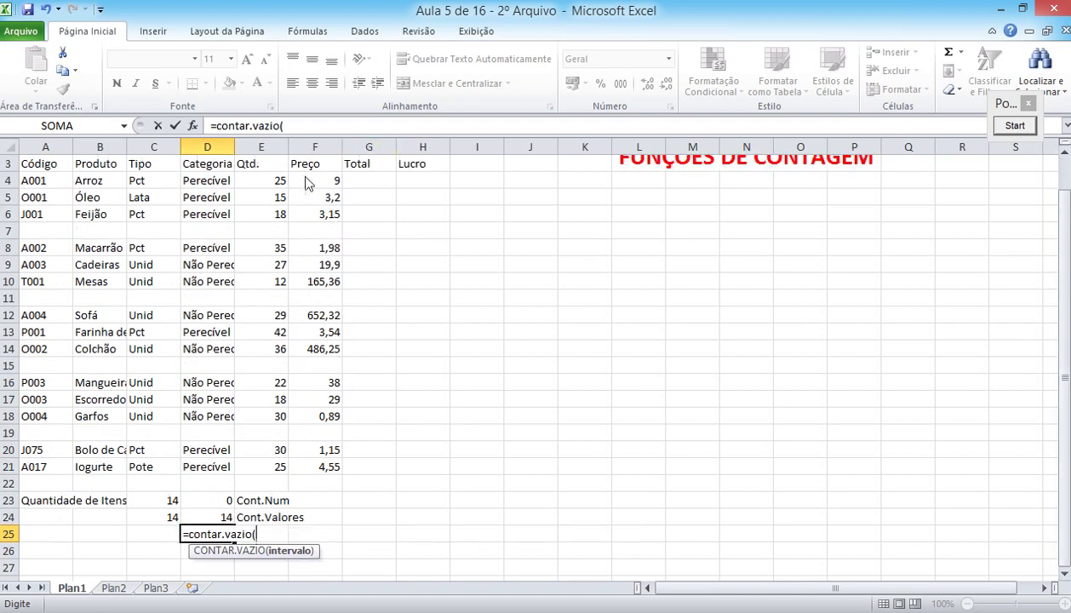
left_click_drag(276, 180, 269, 465)
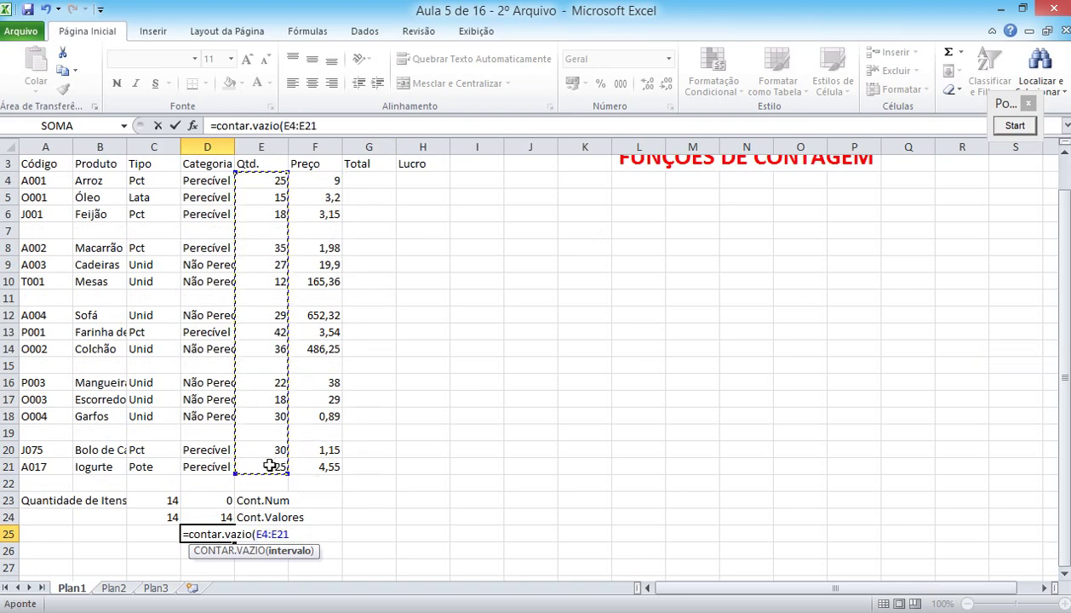
type(")")
key("Return")
key("Up")
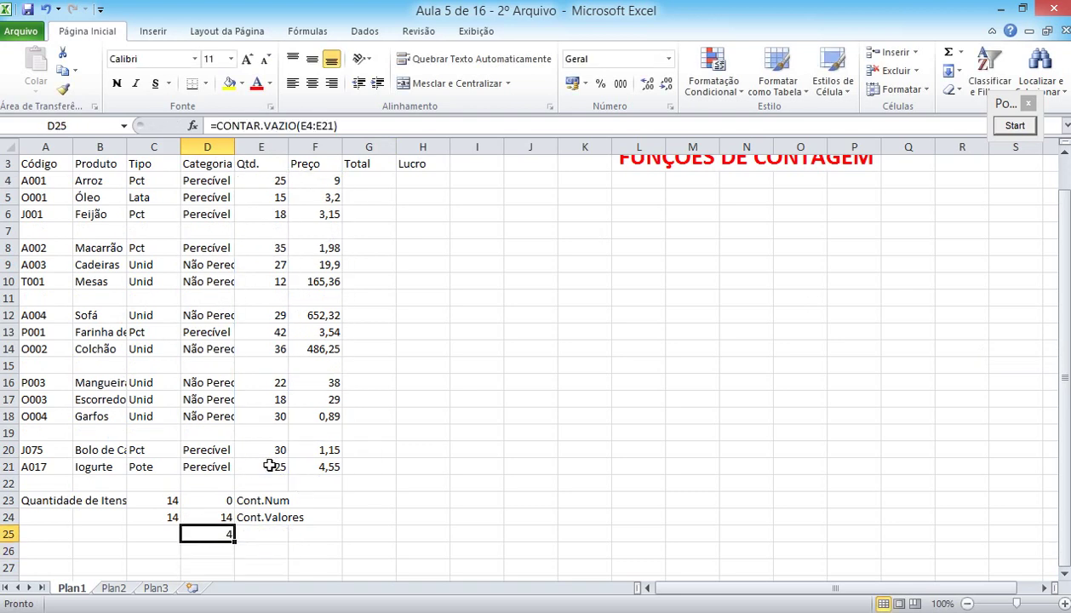
Step: Enter the label Contar.Vazio in cell E25 and select the Qtd. range E4:E21 to review its blank cells
left_click(267, 535)
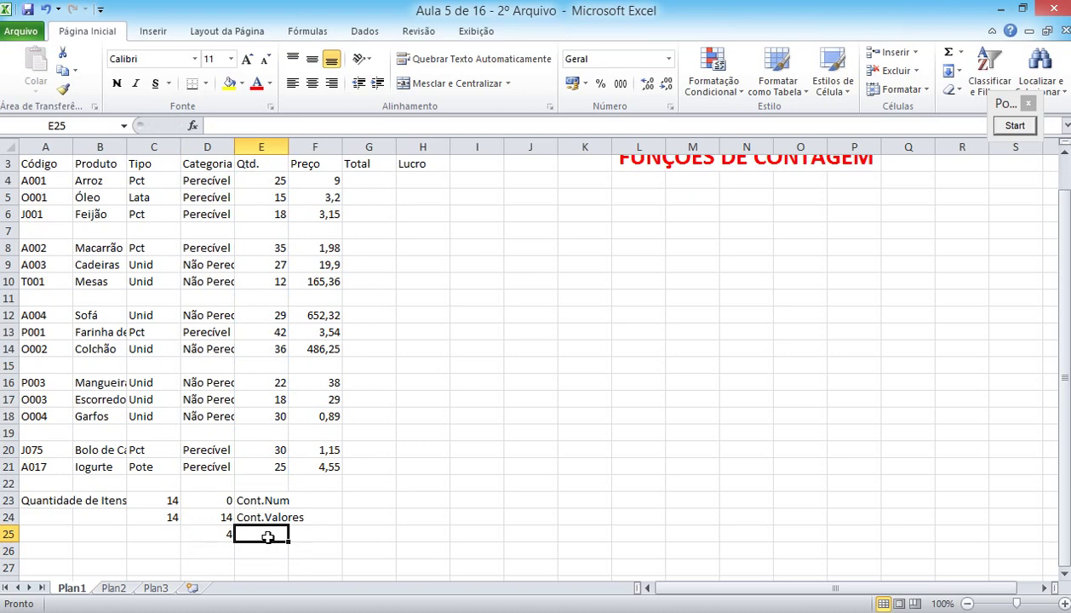
type("Contar.")
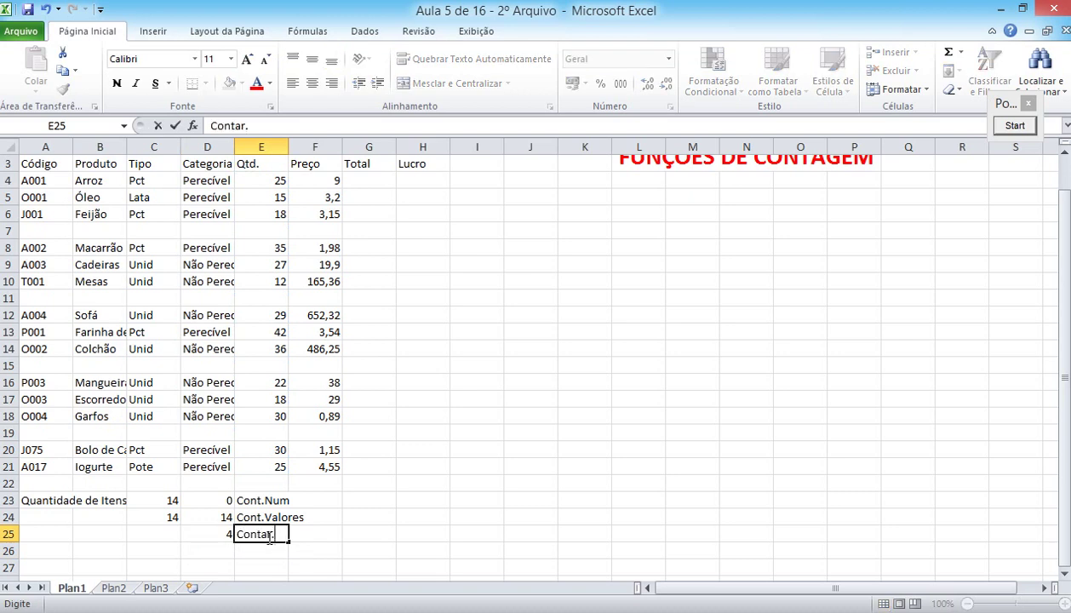
type("Vazio")
left_click(354, 534)
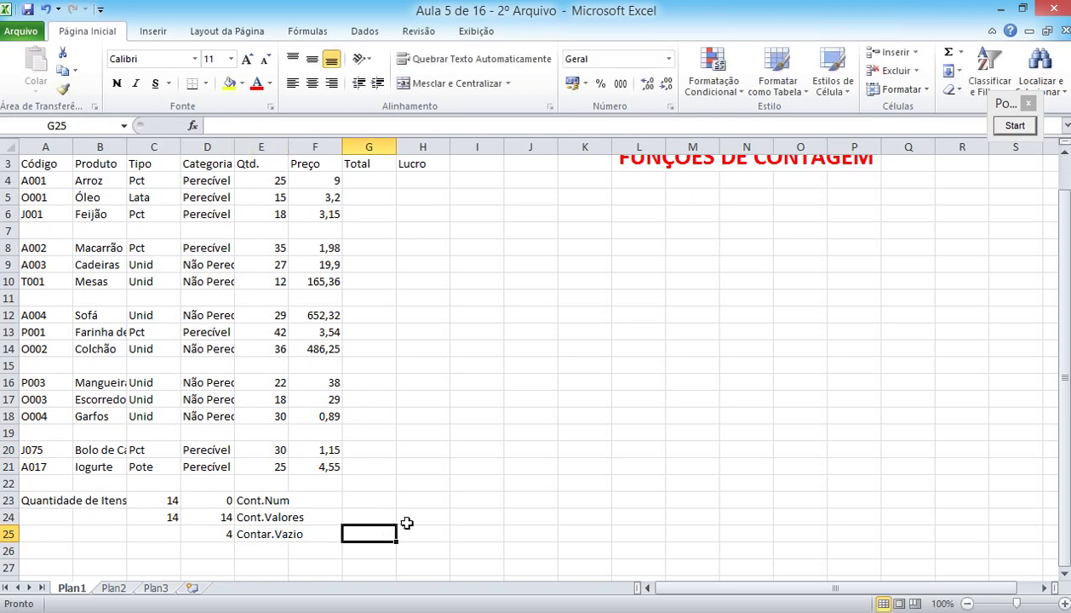
left_click_drag(248, 181, 243, 469)
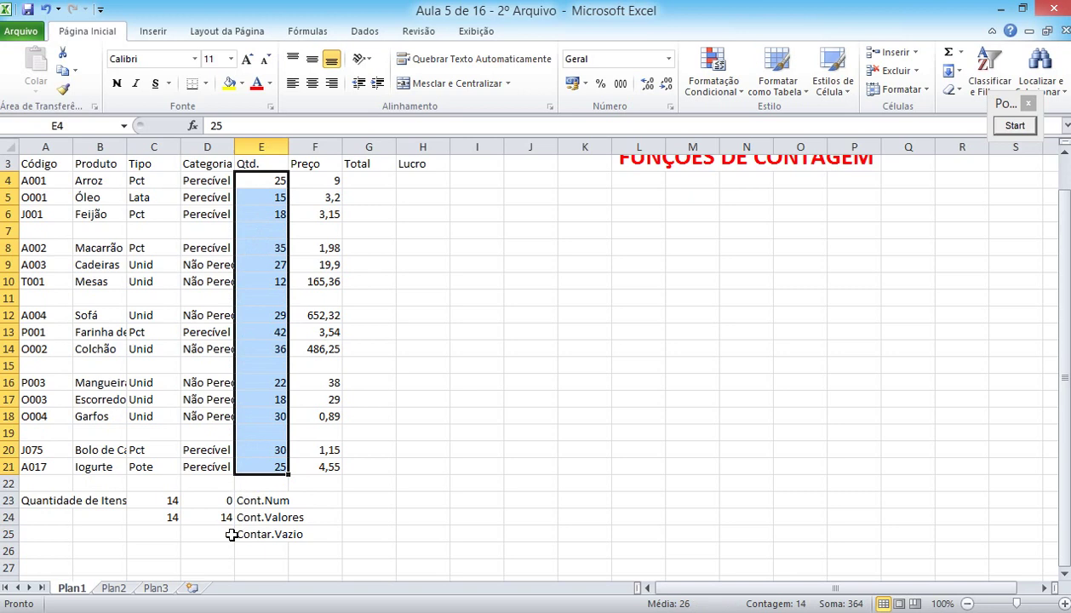
left_click(299, 516)
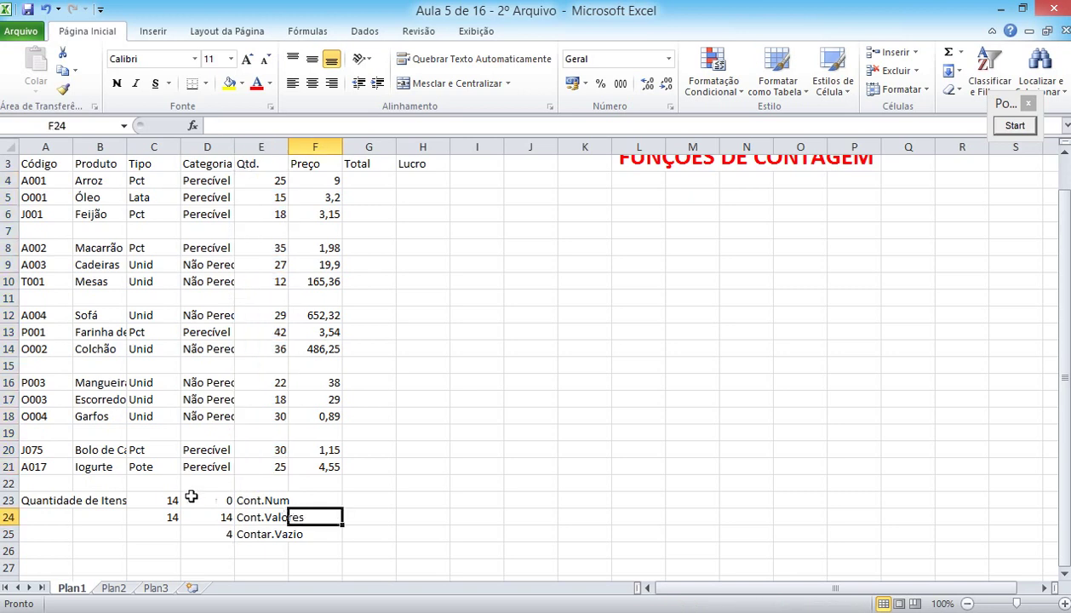
Step: Clear the results in C23:C24 and change the formula in D23 to =CONT.NÚM(E4:E21)
left_click_drag(169, 499, 171, 514)
key("Delete")
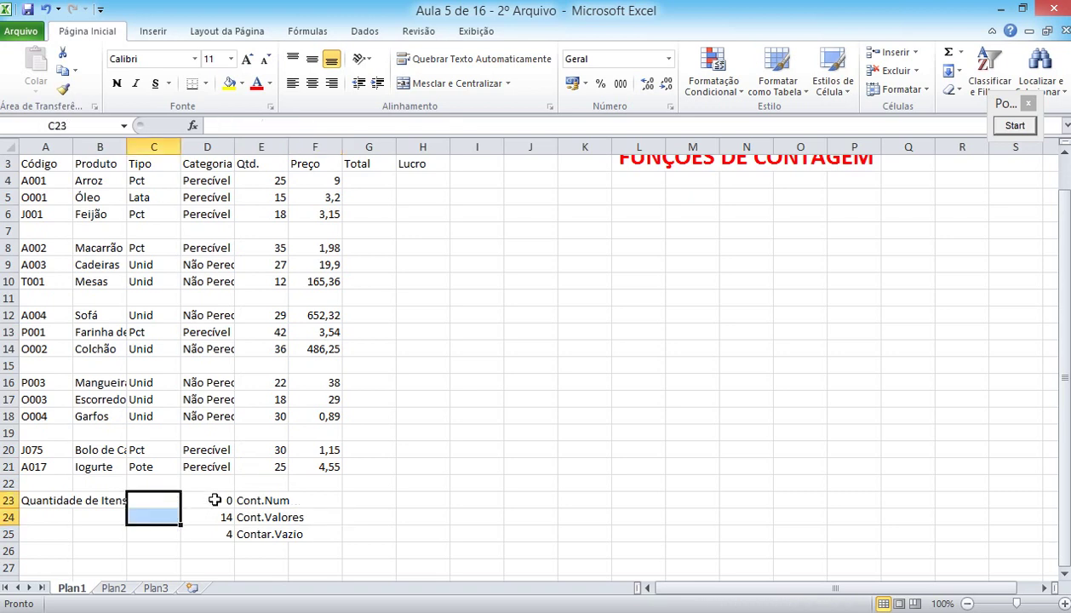
left_click(214, 499)
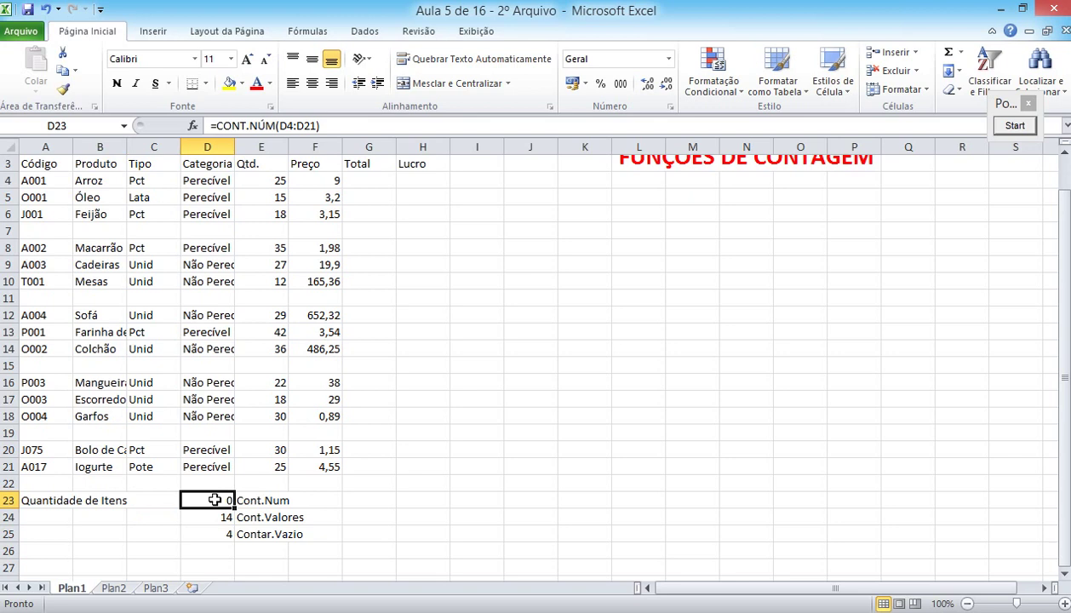
left_click_drag(280, 125, 313, 126)
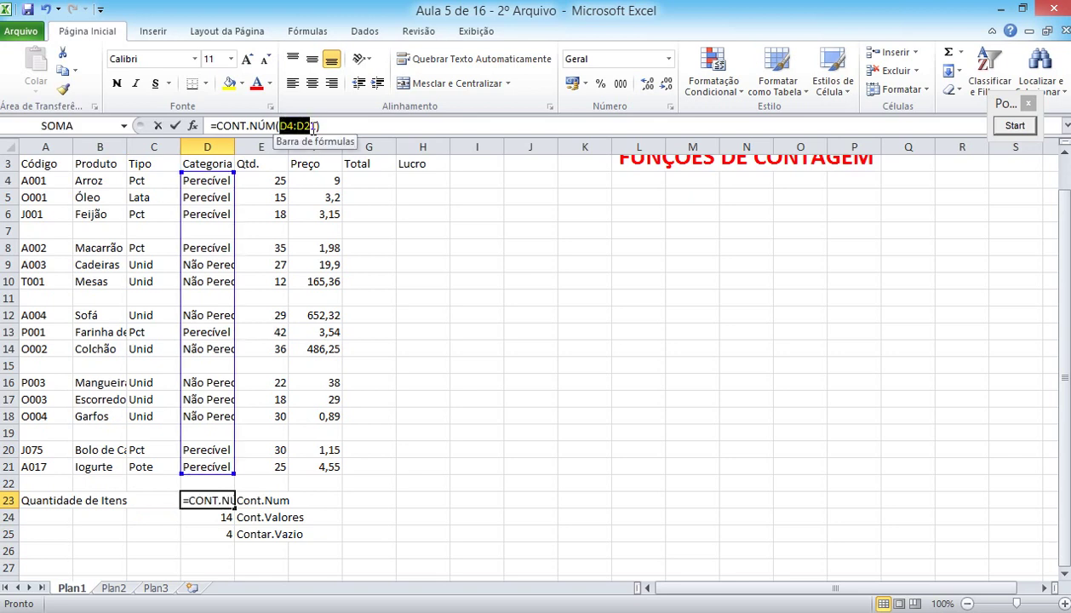
key("Delete")
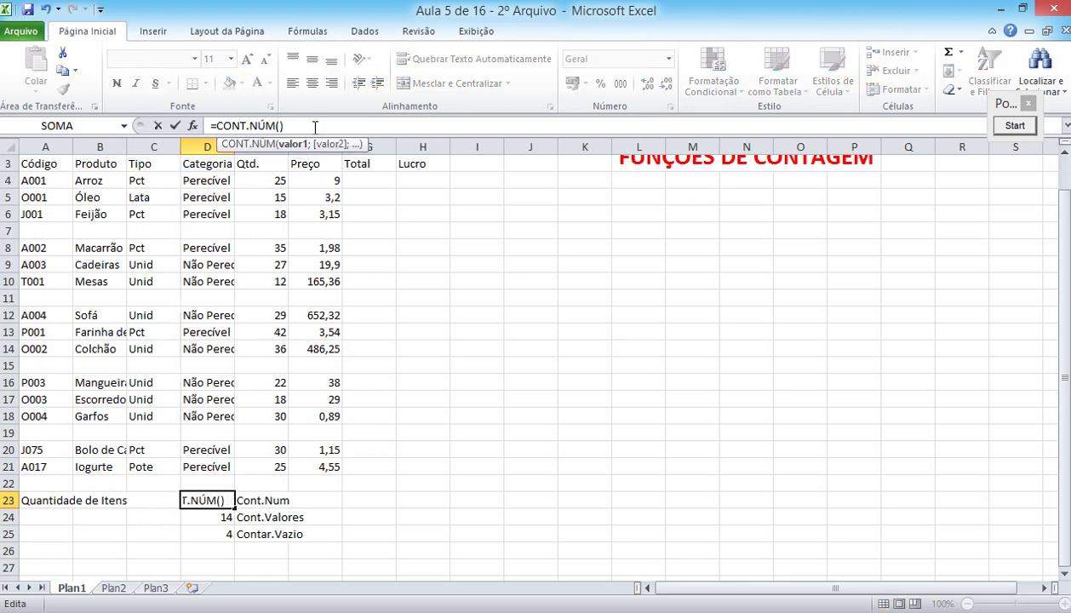
left_click_drag(270, 180, 253, 465)
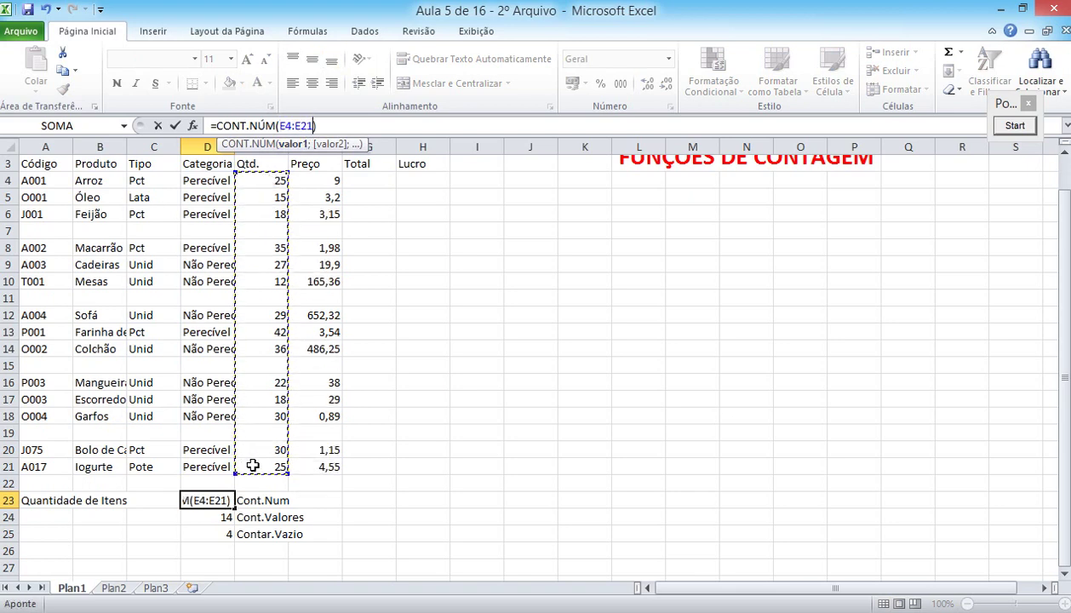
key("Return")
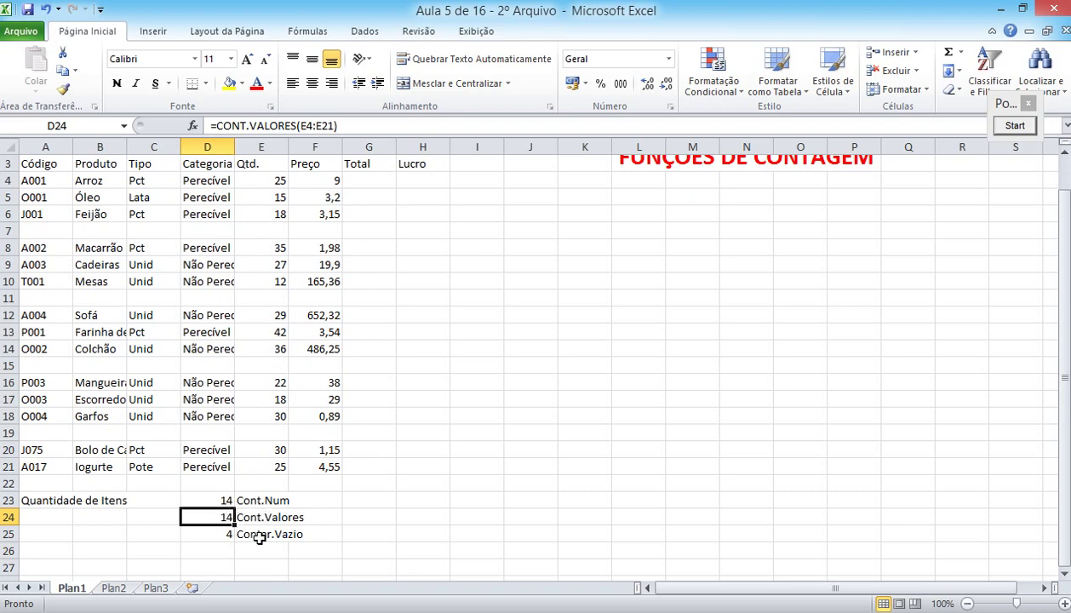
Step: Annotate the Qtd. values in E4:E21 with a red rectangle, and end the annotation mode
left_click(1013, 125)
left_click(1005, 343)
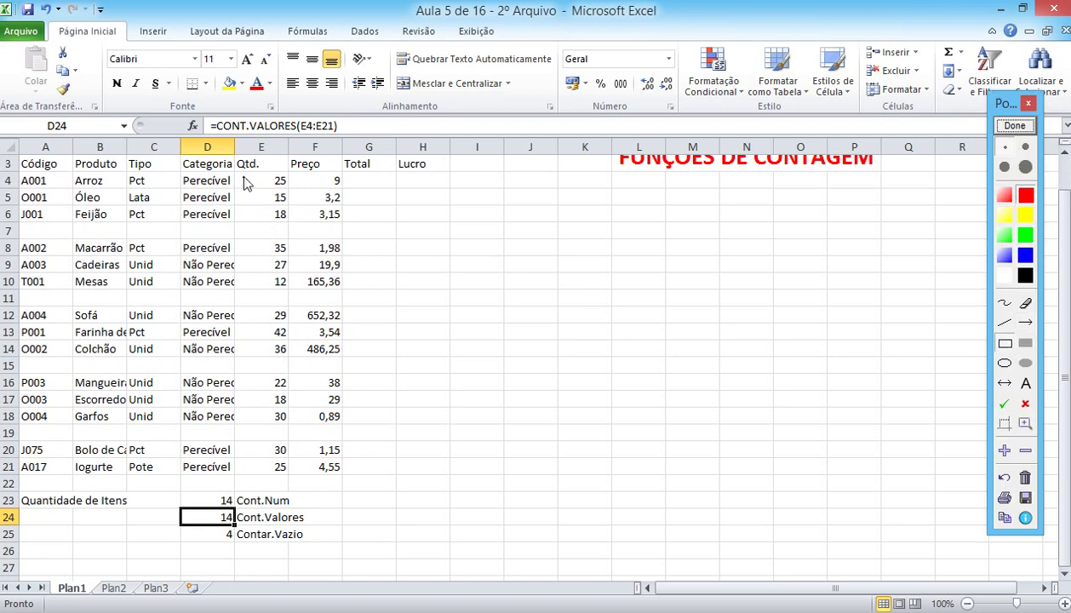
mouse_move(236, 172)
left_mouse_down()
mouse_move(252, 189)
mouse_move(305, 396)
mouse_move(290, 481)
left_mouse_up()
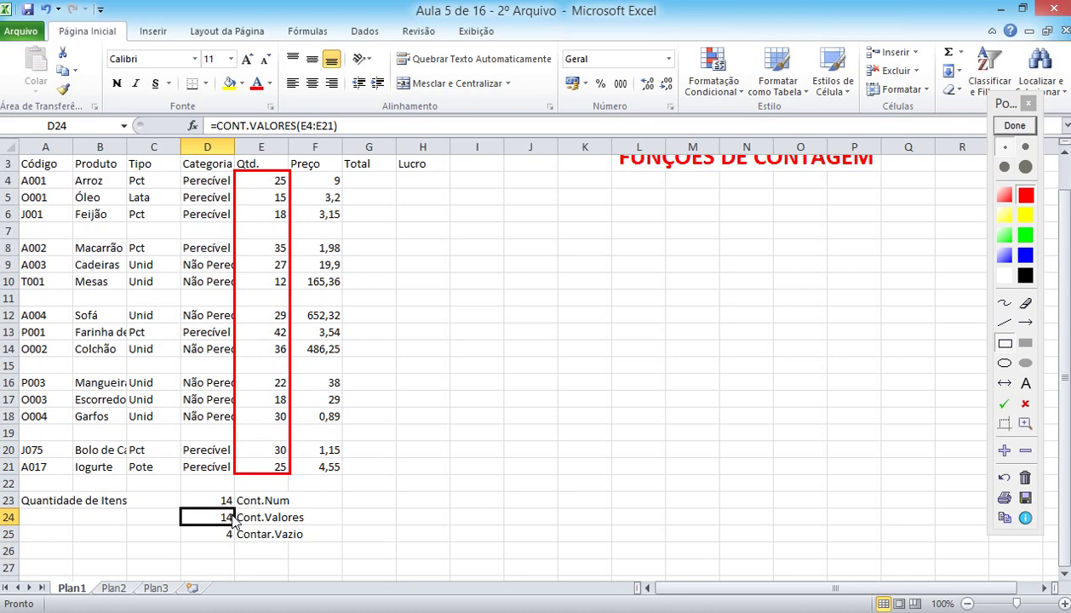
left_click(1014, 125)
left_click(273, 399)
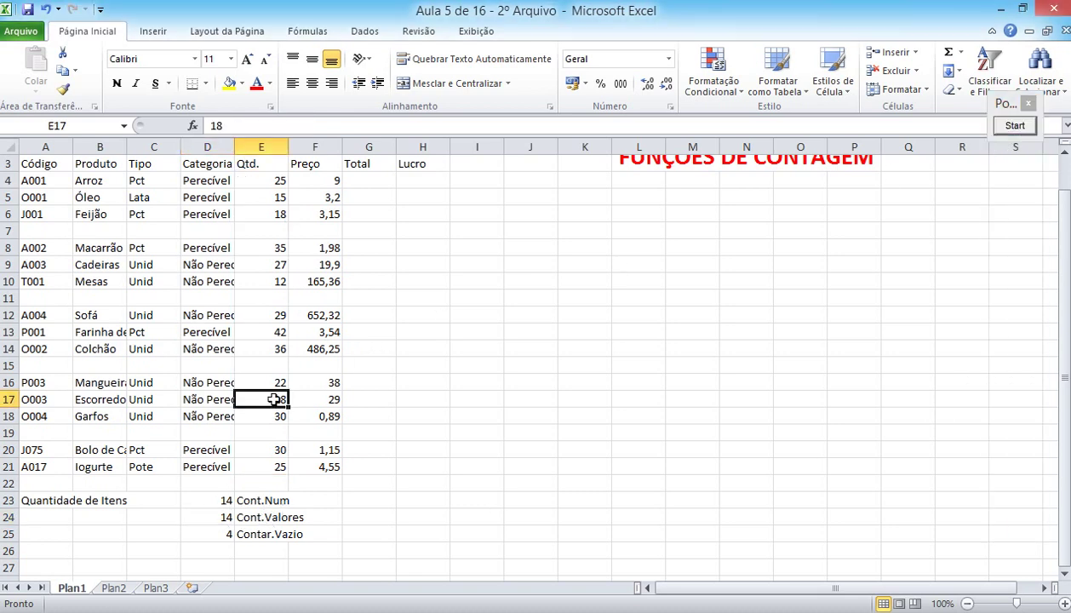
Step: Replace the Qtd. value in cell E17 with the text Teste to test the counting formulas with a non-numeric entry
type("Teste")
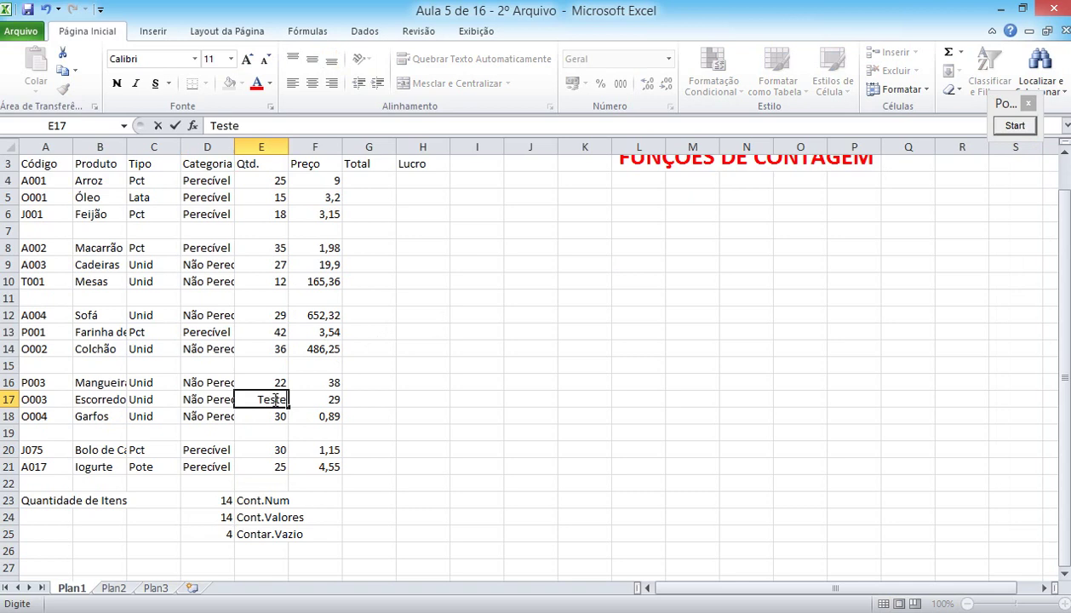
key("Return")
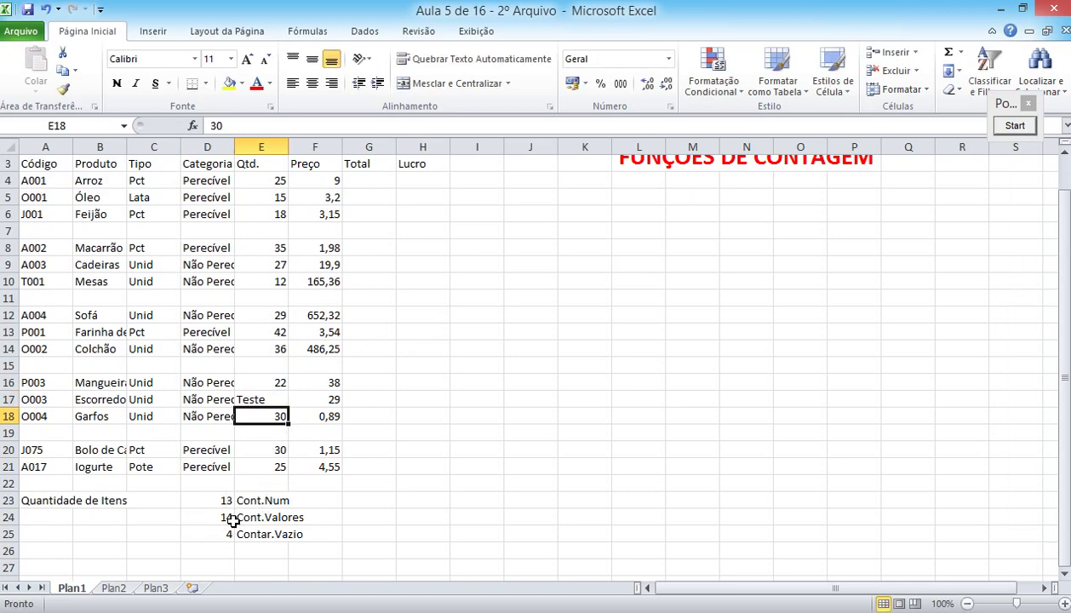
Step: Clear the text in cell E17 to test the counts with an empty cell, and enter 18 as its Qtd. value
left_click(272, 400)
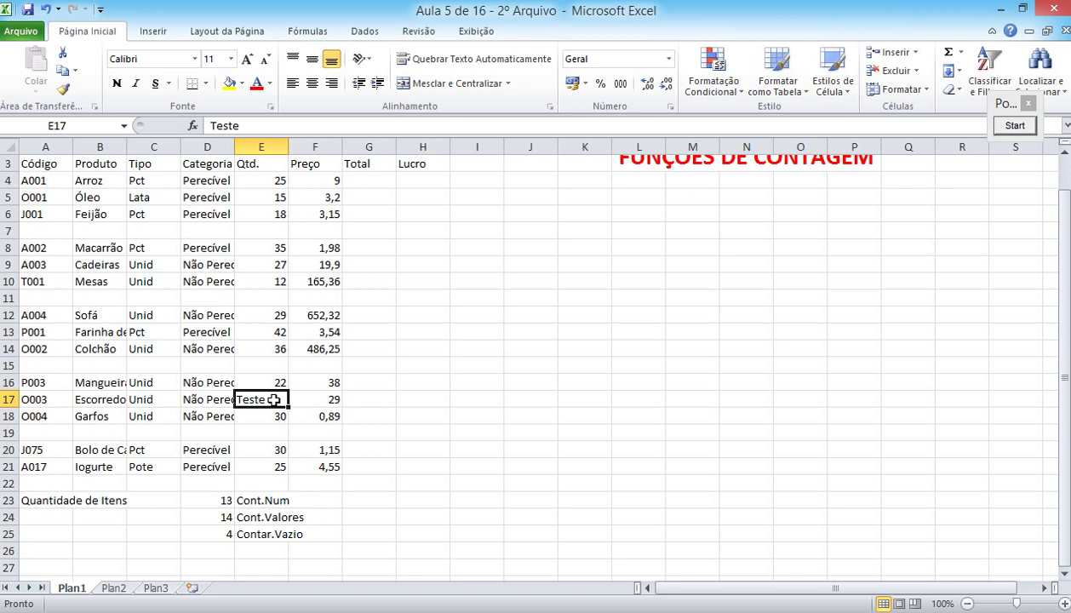
key("Delete")
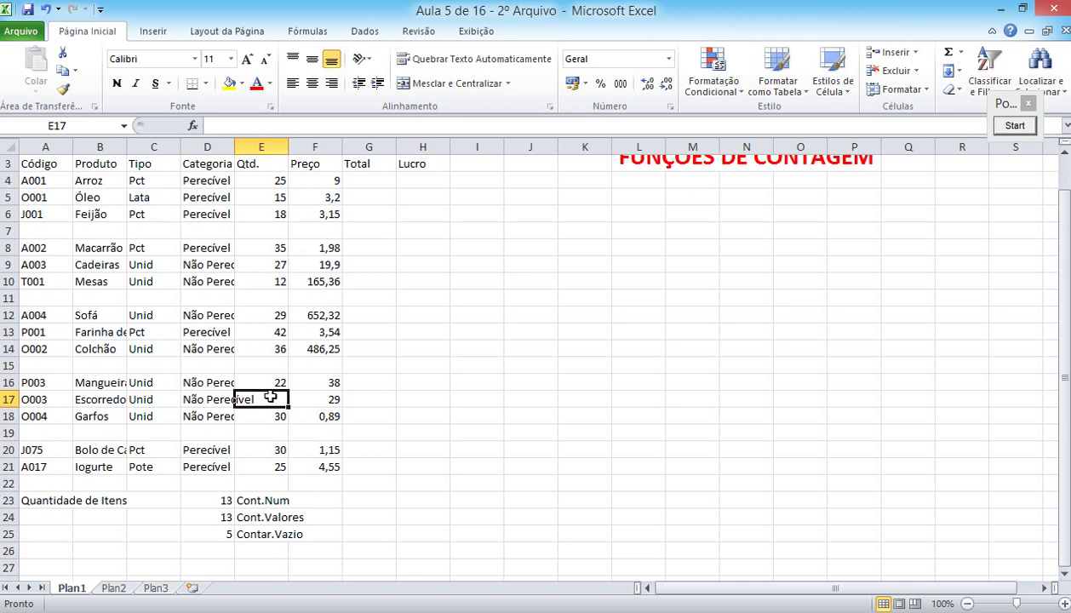
type("18")
key("Return")
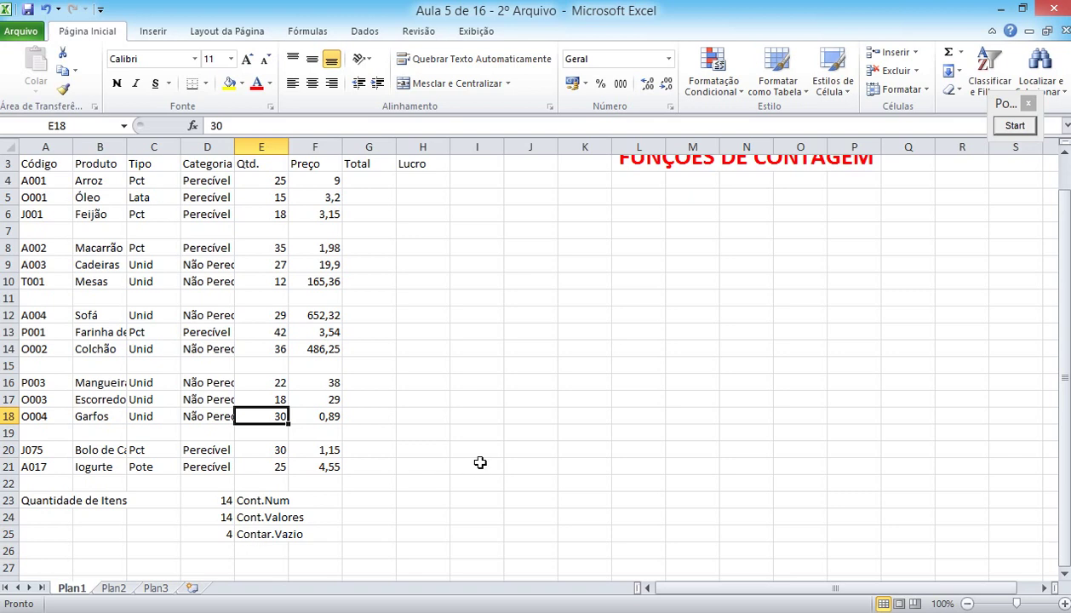
scroll(480, 462, "up", 1)
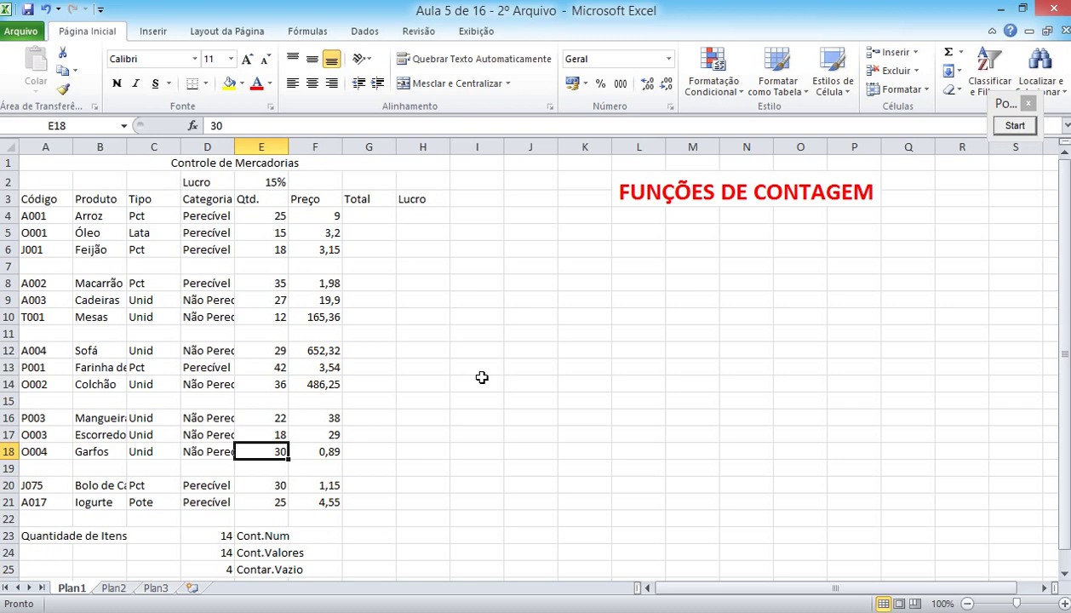
mouse_move(378, 611)
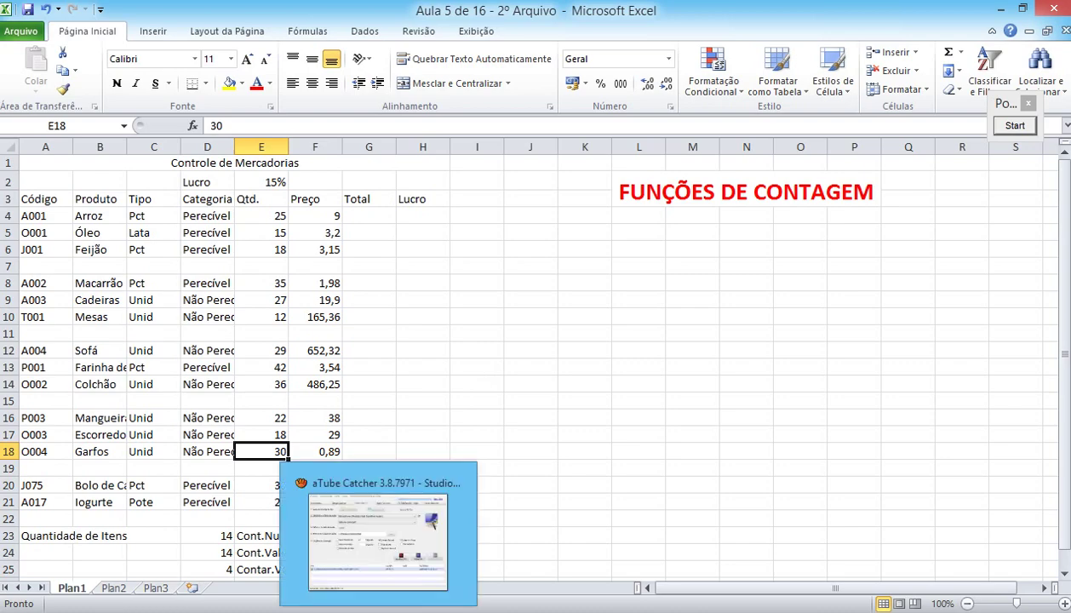